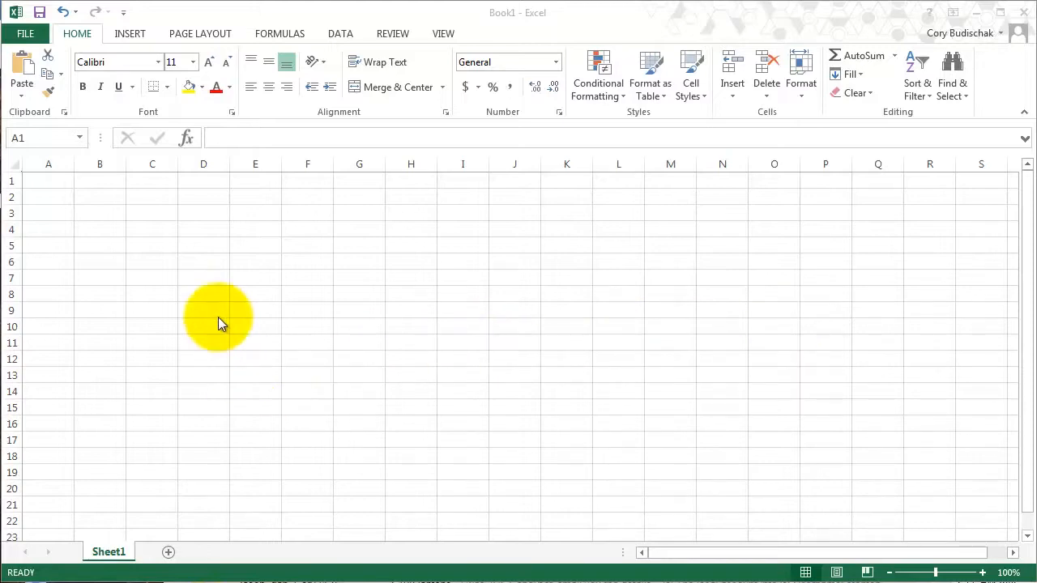
left_click(157, 213)
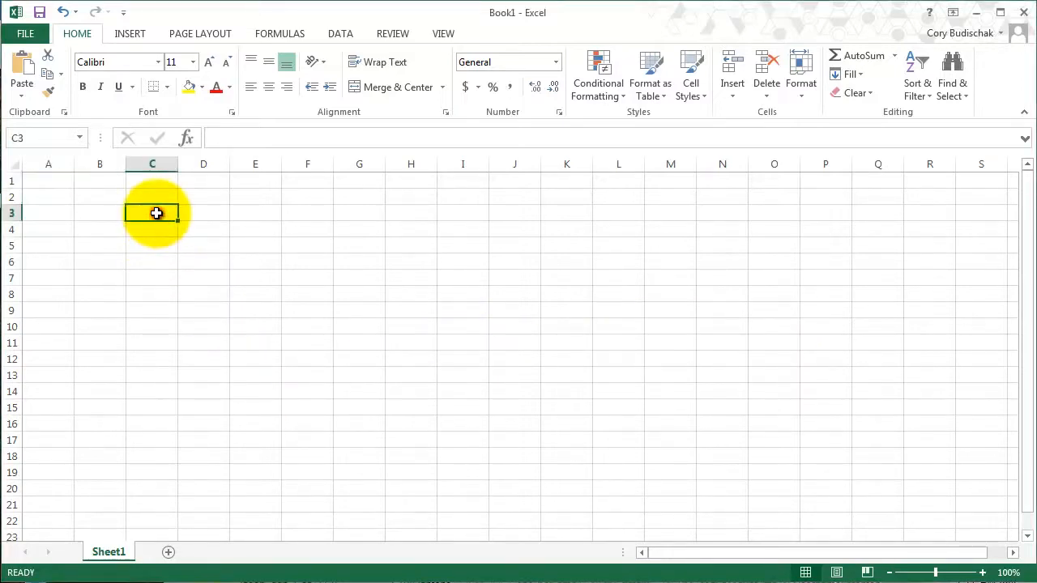
left_click(257, 214)
left_click(98, 233)
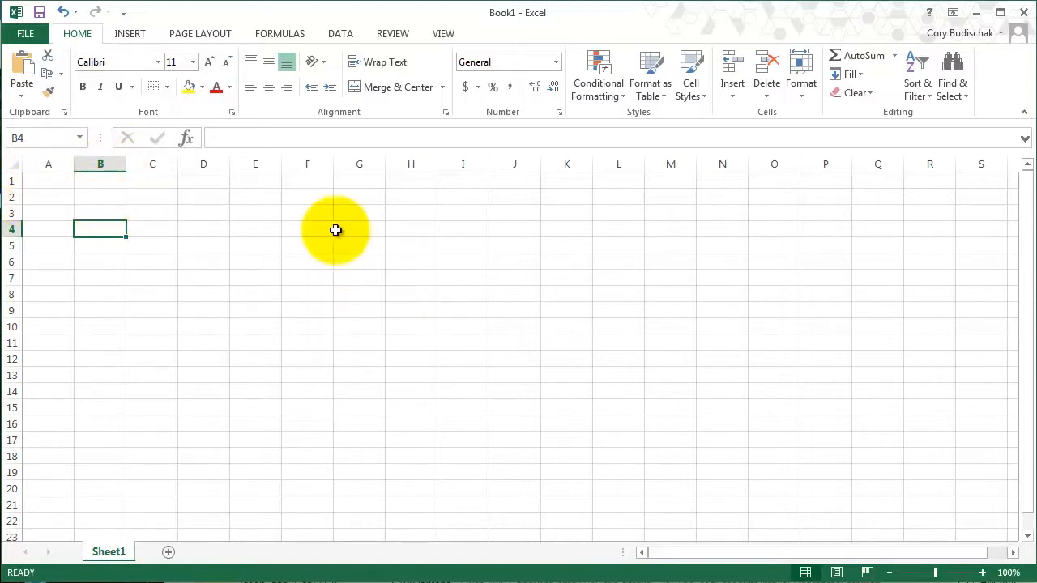
- Enter "Hello" in cell G3 and "There" in cell H3, finishing the row so the selection returns to G4
left_click(355, 212)
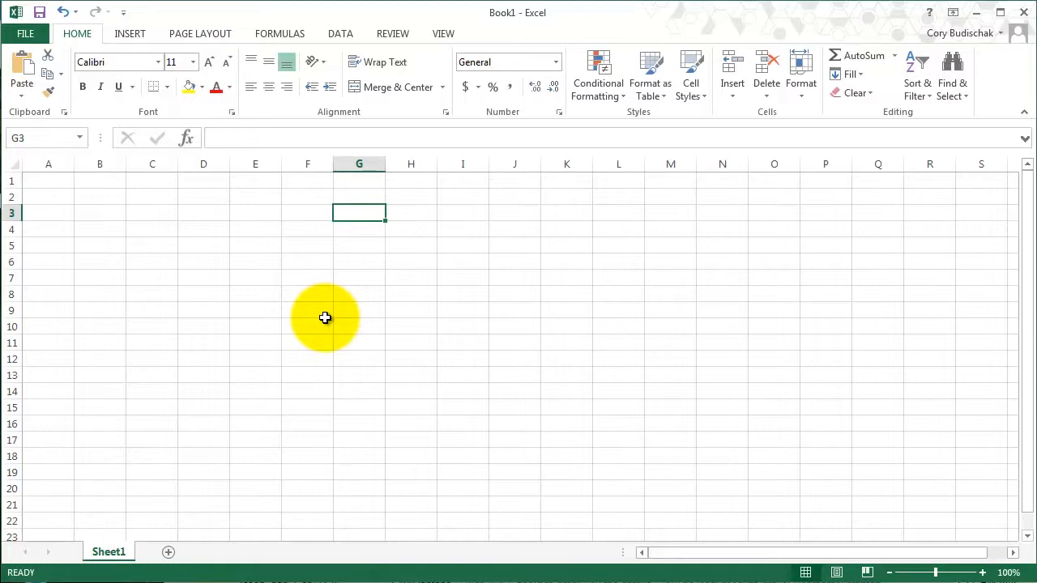
type("Hello")
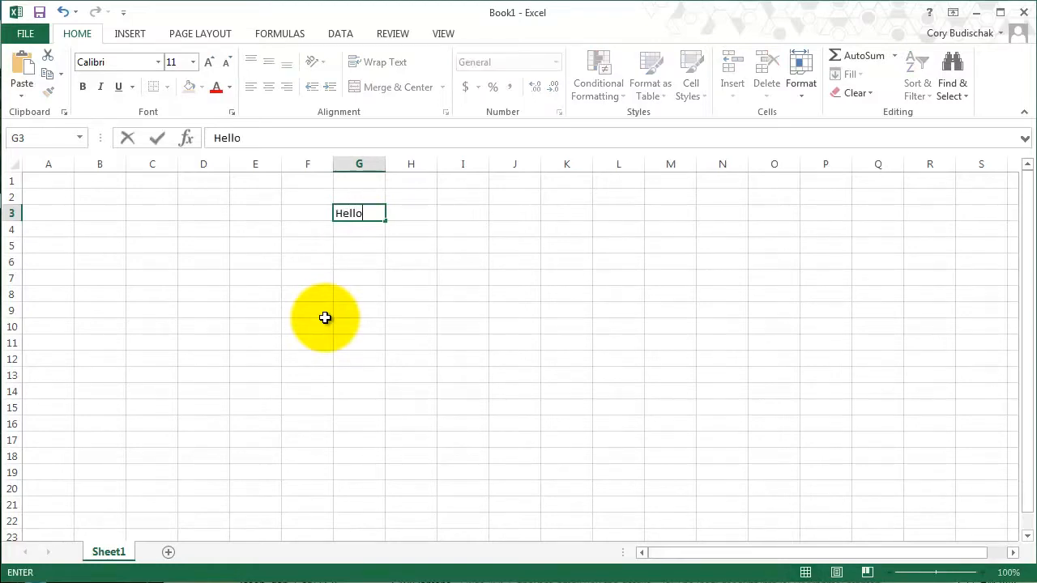
key("Tab")
type("T")
key("Tab")
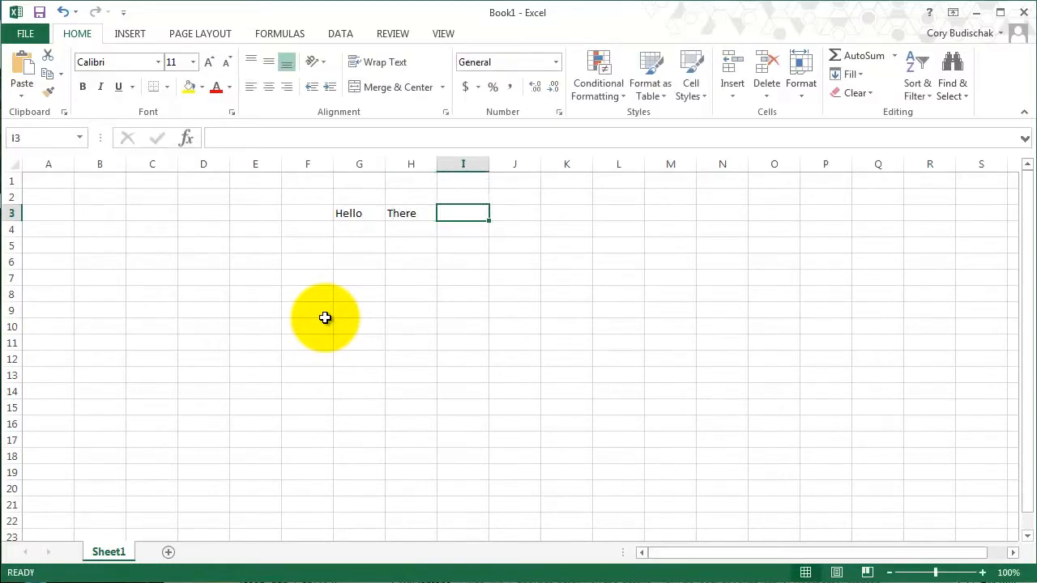
key("Return")
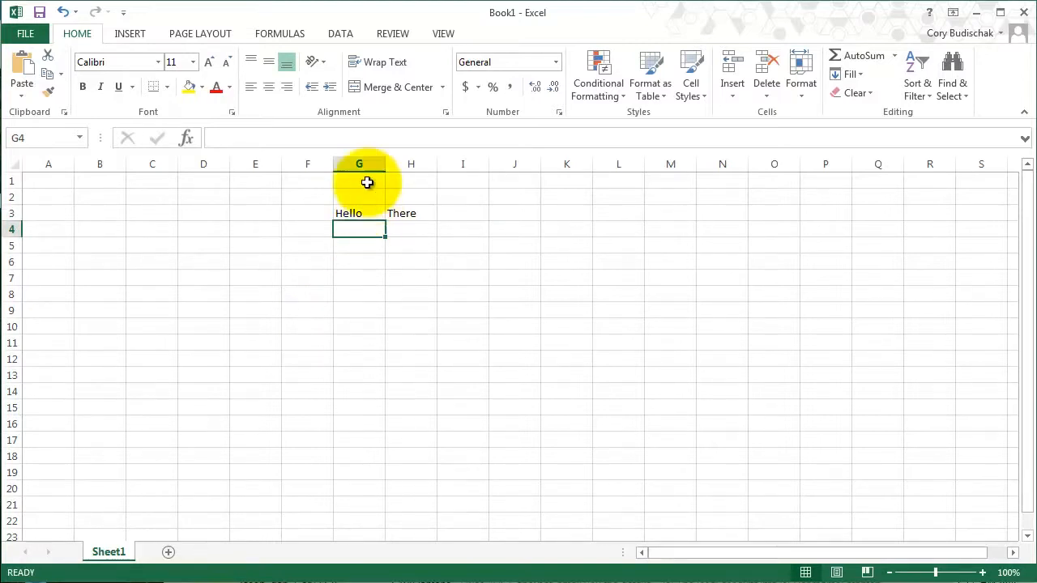
- Move the cell selection from G3 across row 3 to N3, return it to column G and continue down to G10
left_click(361, 213)
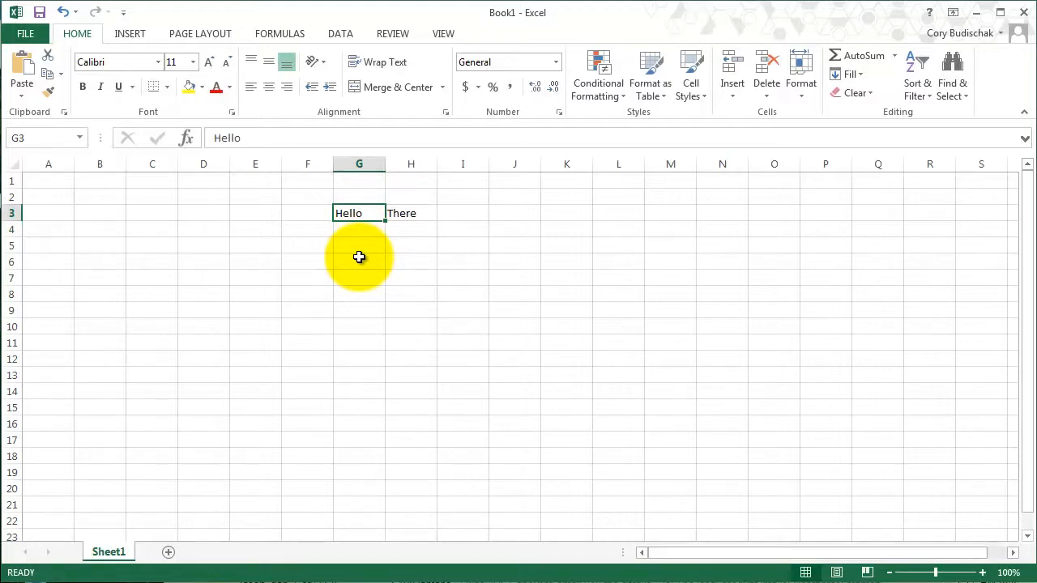
key("Tab")
key("Tab")
key("Tab")
key("Tab")
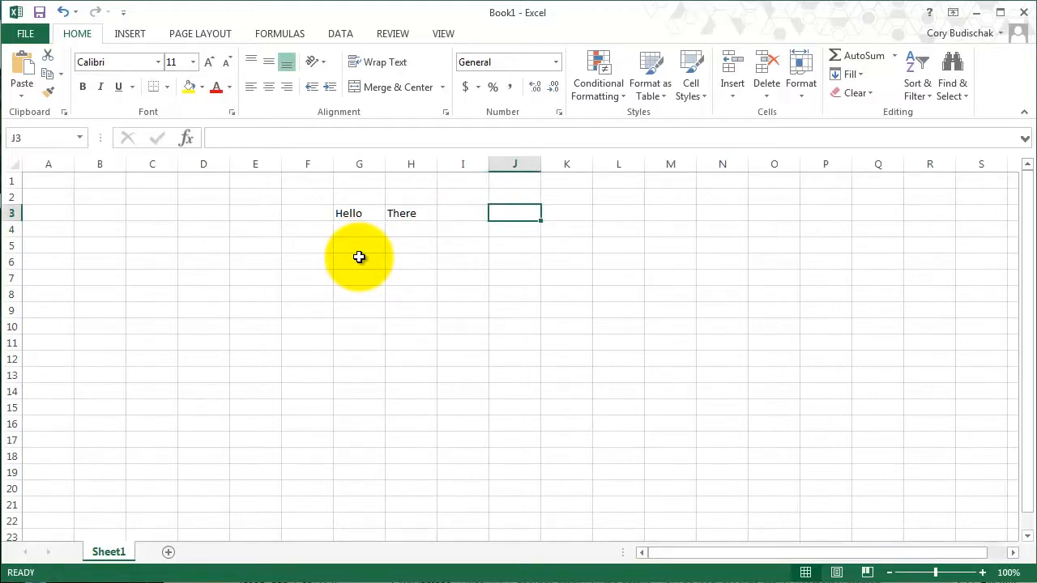
key("Tab")
key("Tab")
key("Tab")
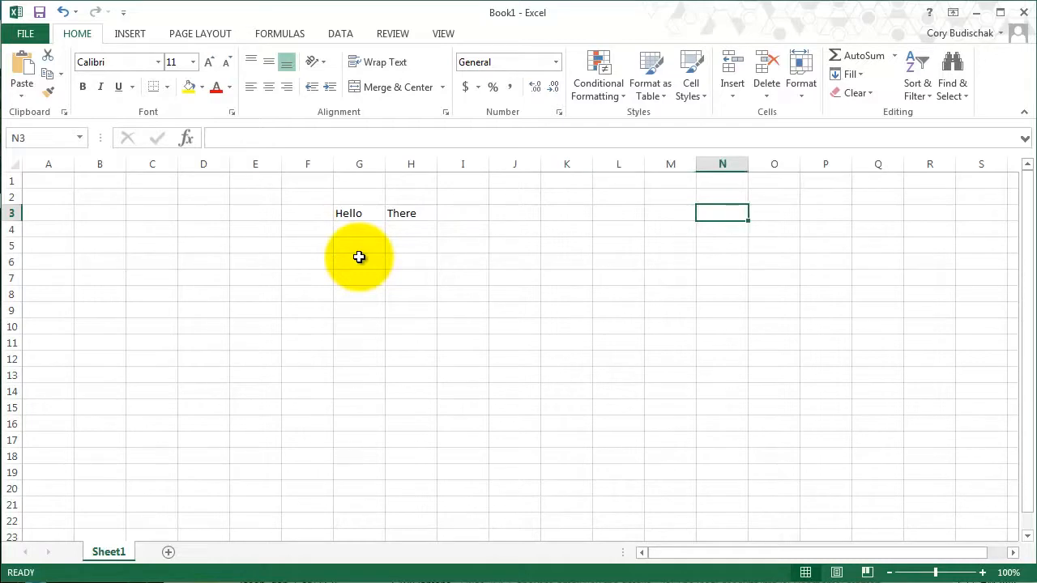
key("Return")
key("Return")
key("Return")
key("Return")
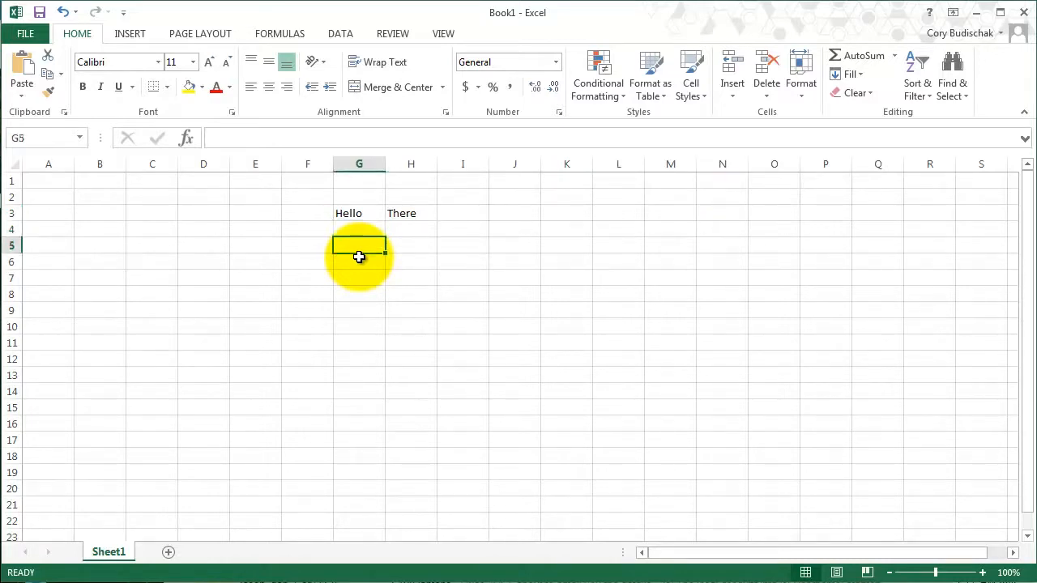
key("Return")
key("Return")
key("Return")
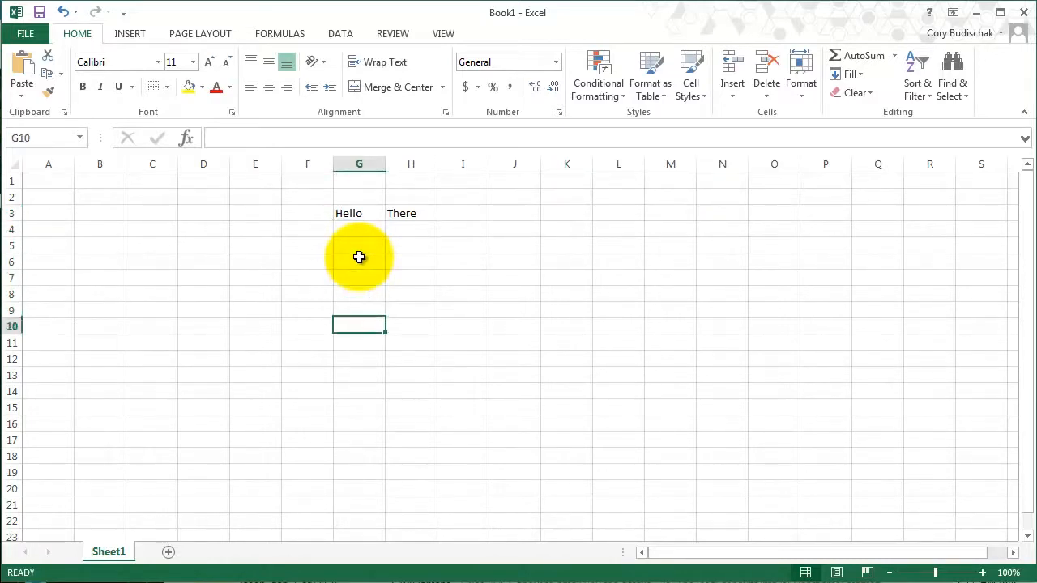
- Compare moving down from directly selected cells N3 and O3 with finishing a row traversed cell by cell from G3
left_click(724, 211)
key("Return")
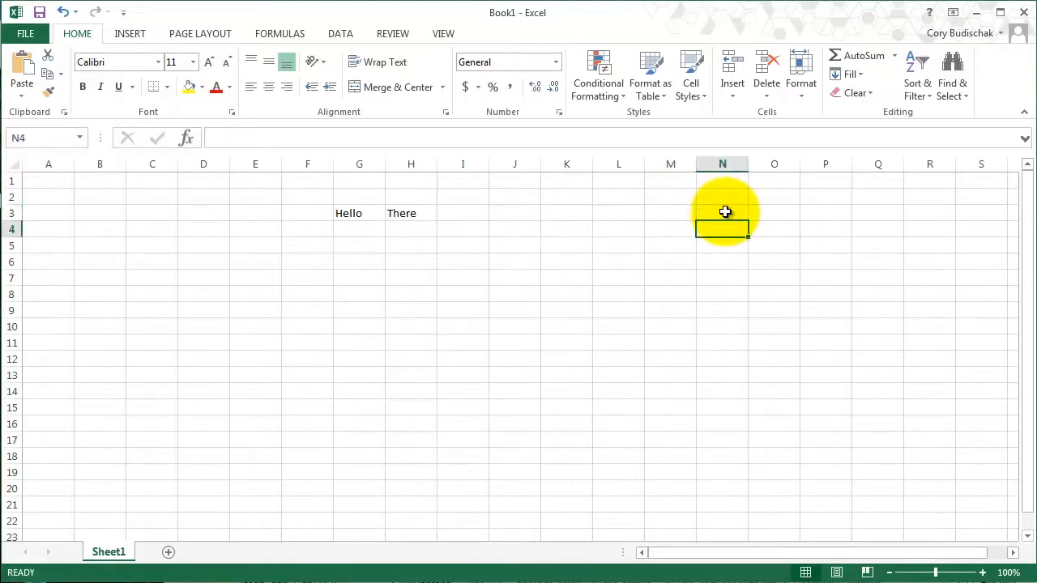
left_click(355, 209)
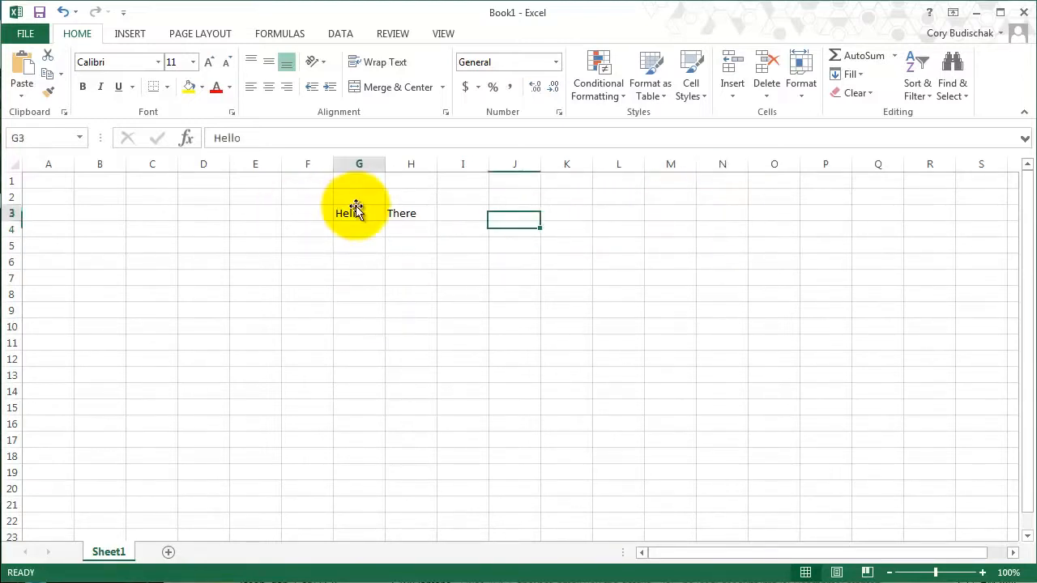
key("Right")
key("Right")
key("Right")
key("Tab")
key("Return")
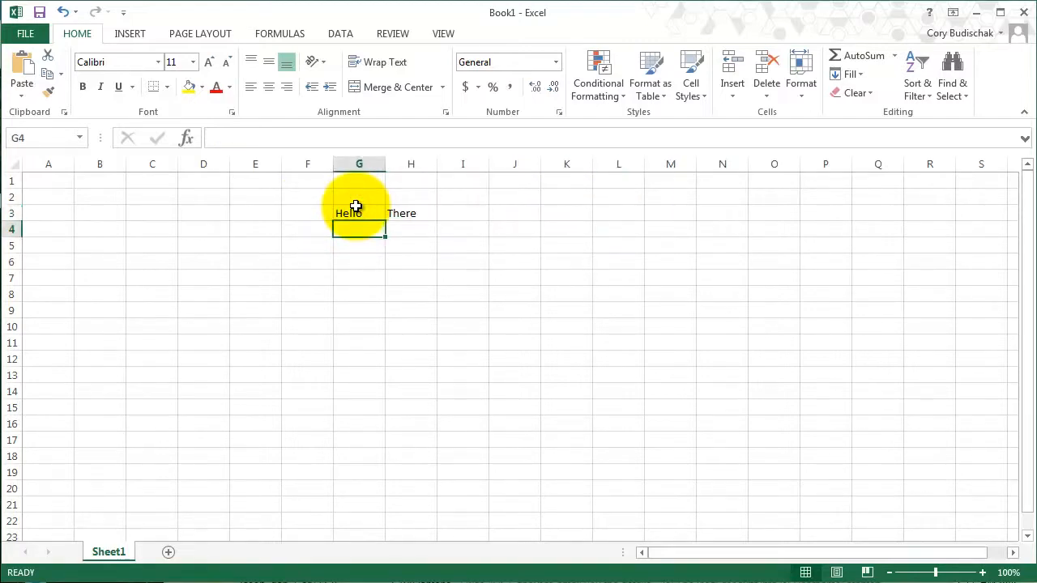
left_click(763, 227)
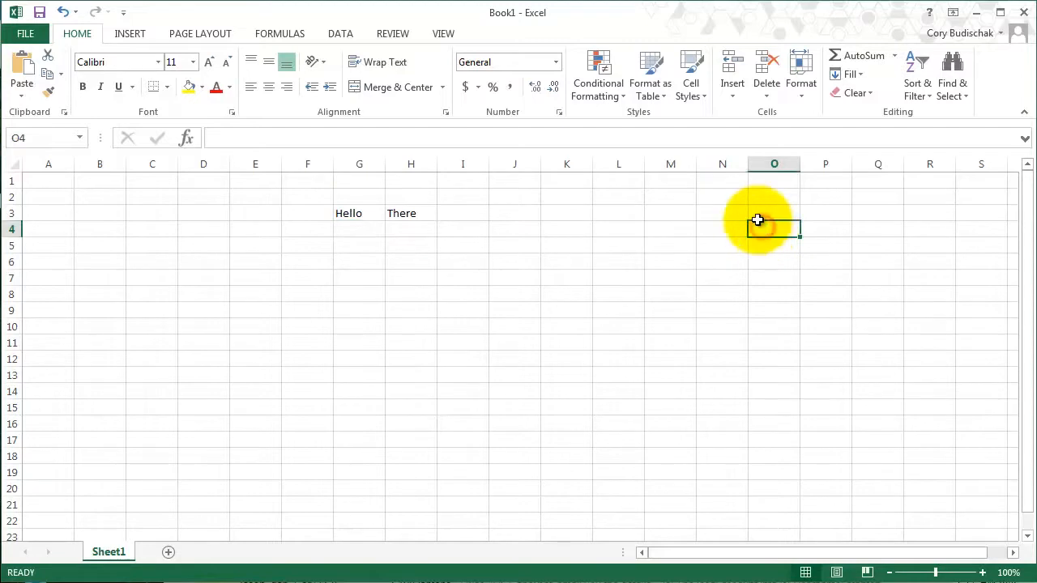
left_click(760, 217)
key("Return")
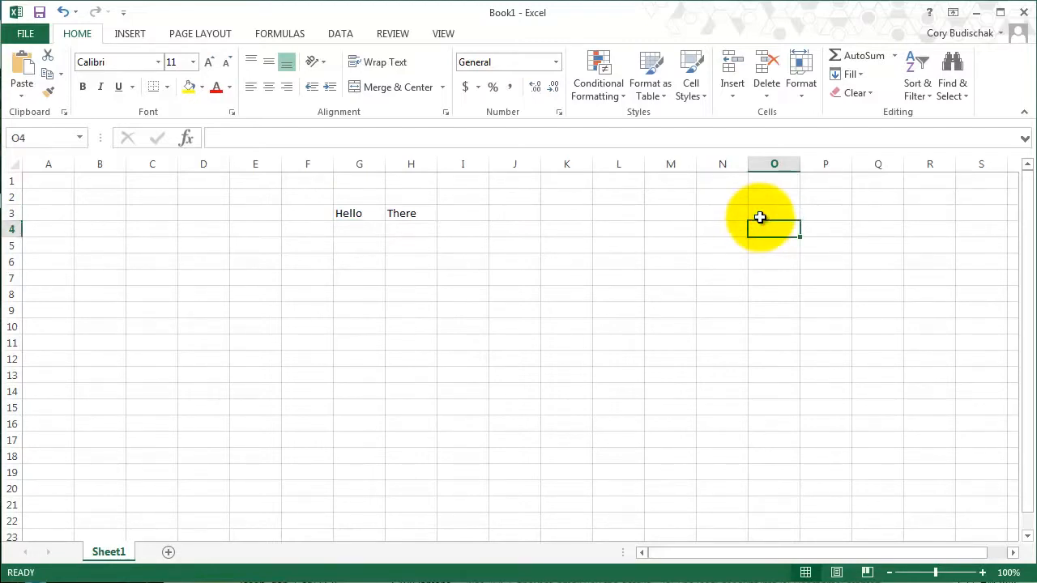
- Enter "How", "Are", "You" and "?" in cells G4 through J4
left_click(365, 229)
type("How")
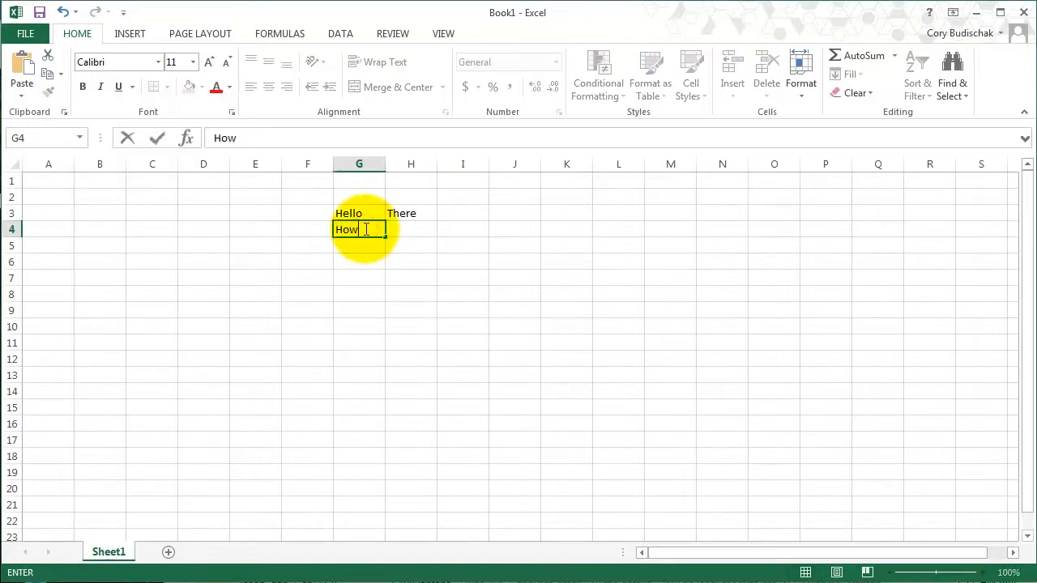
key("Tab")
type("Ar")
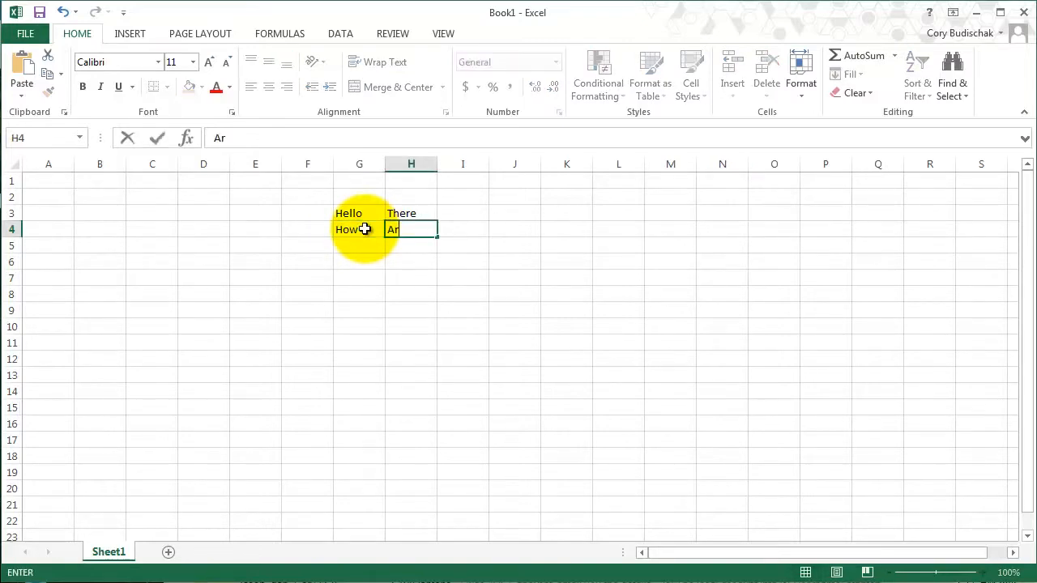
key("Tab")
type("You")
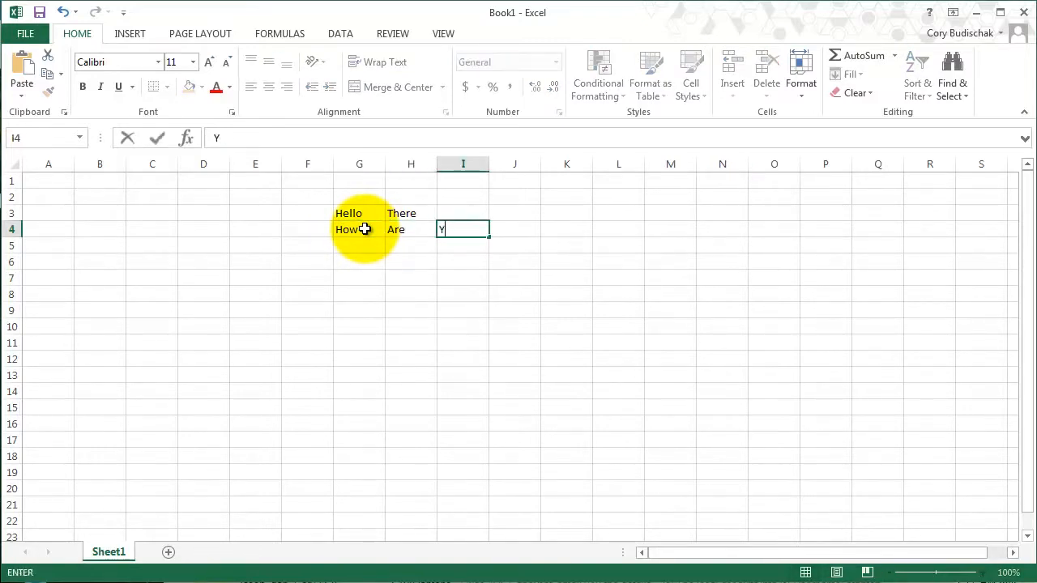
key("Tab")
type("?")
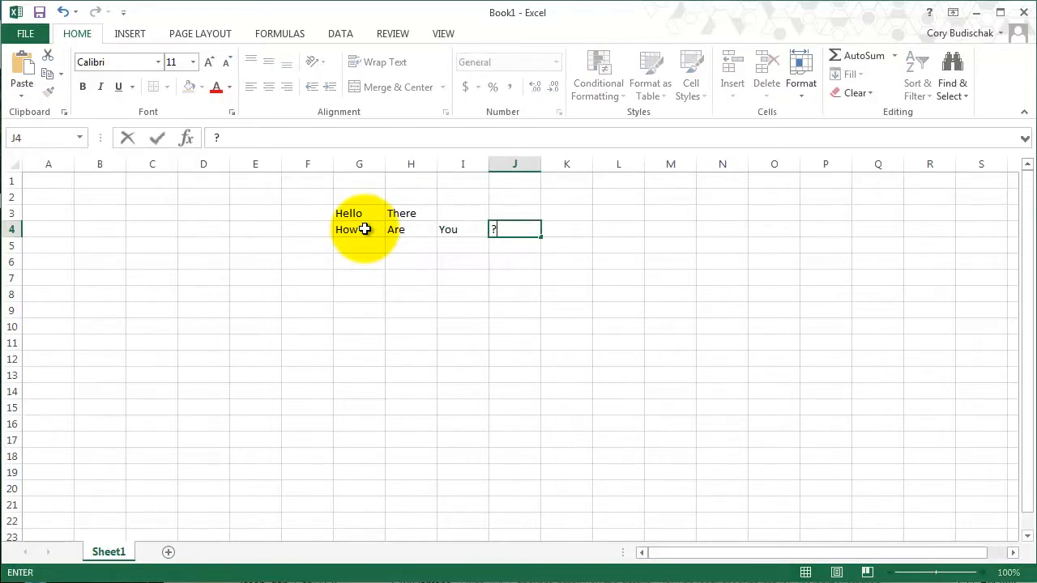
left_click(366, 252)
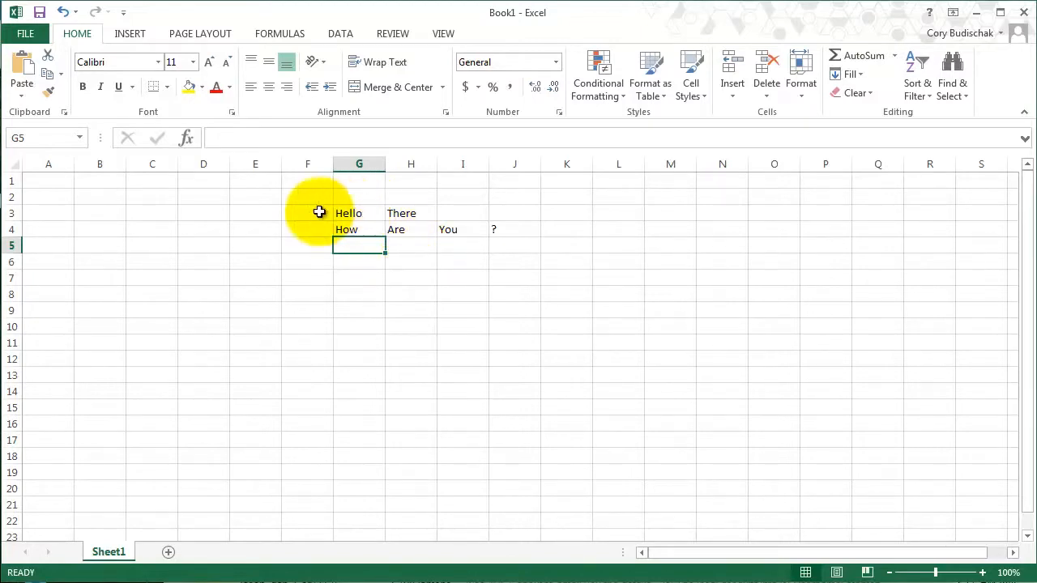
- Insert a blank cell at H3 with existing cells shifted right, and undo the insertion
right_click(406, 213)
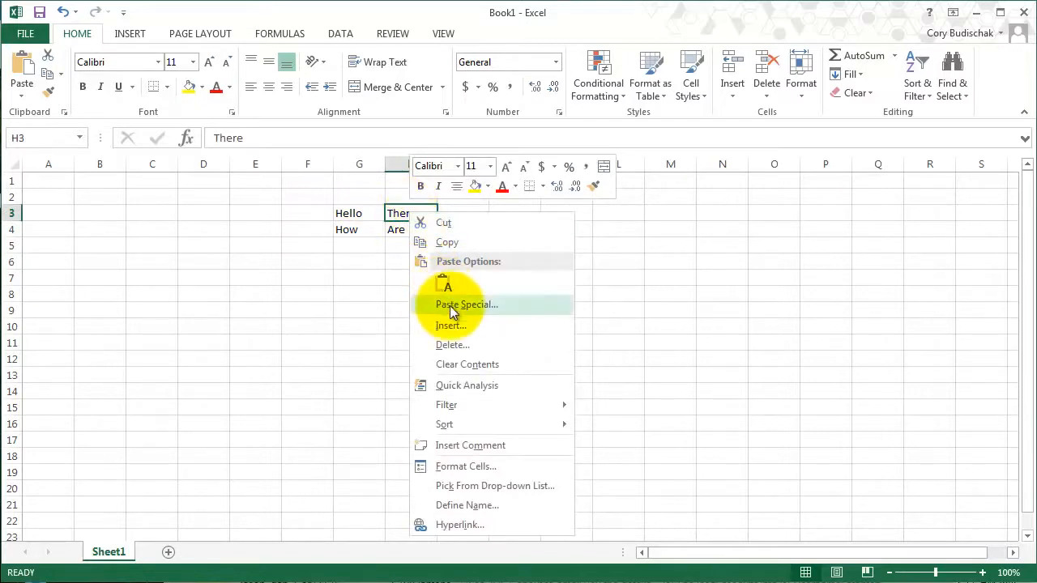
left_click(457, 326)
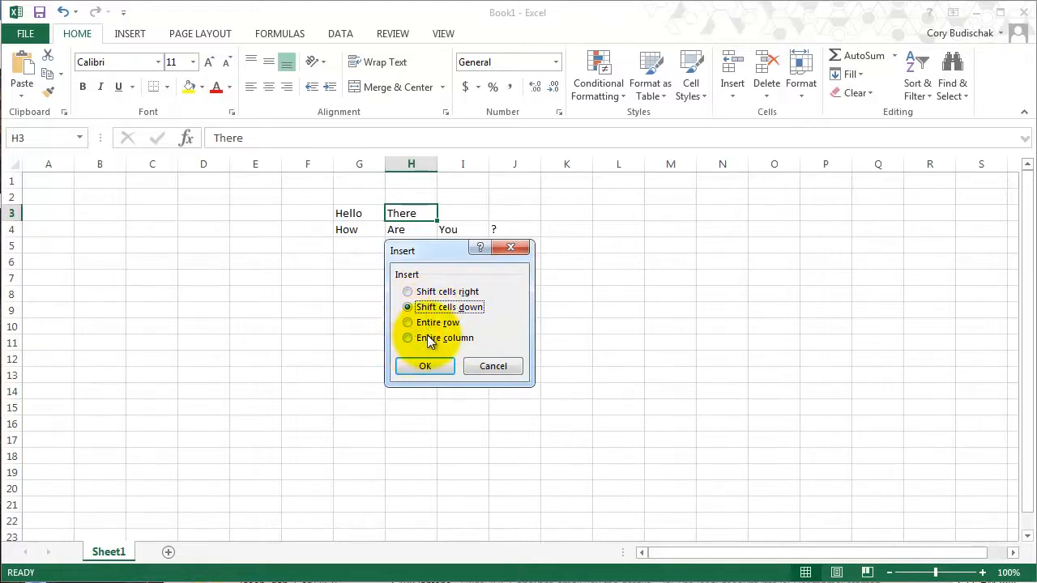
left_click(408, 291)
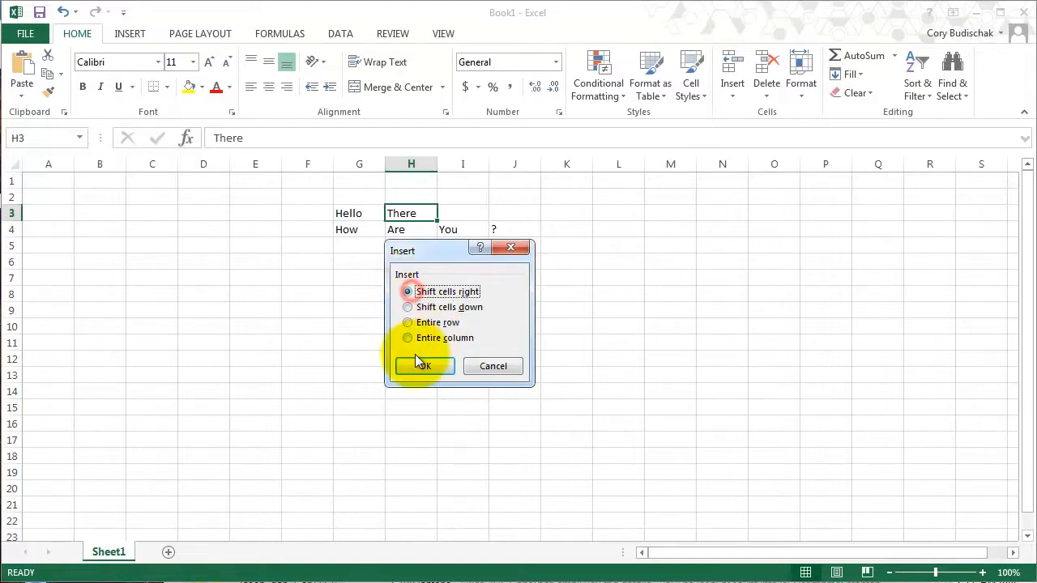
left_click(424, 367)
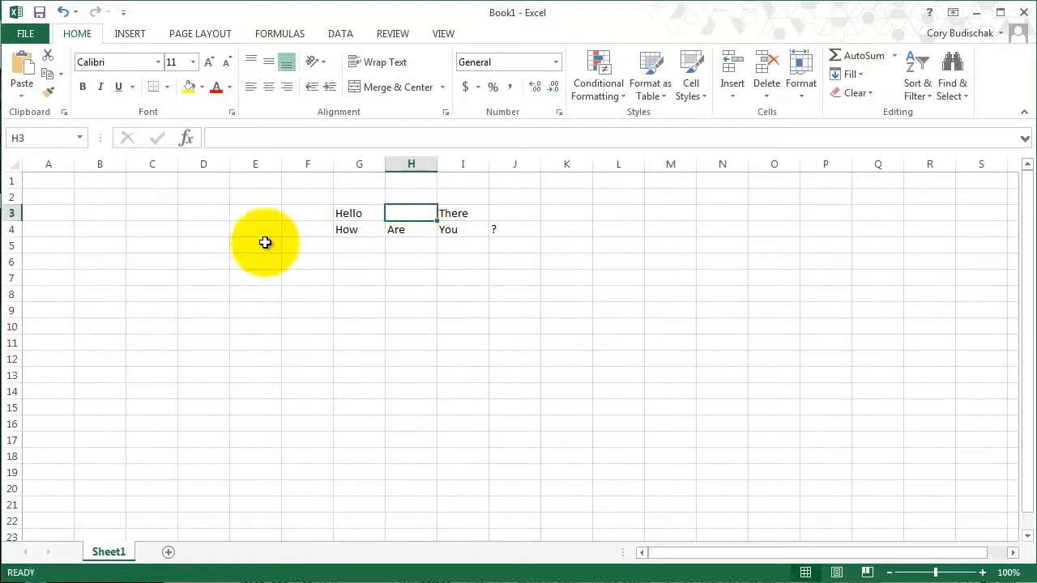
left_click(63, 11)
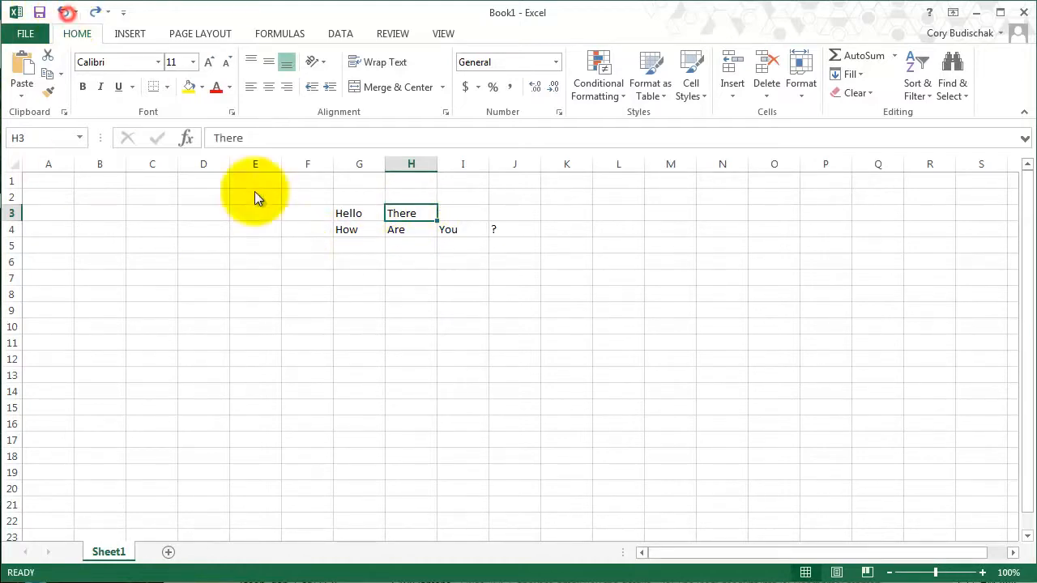
- Insert a blank cell at H3 with existing cells shifted down, and undo the insertion
right_click(394, 211)
left_click(442, 321)
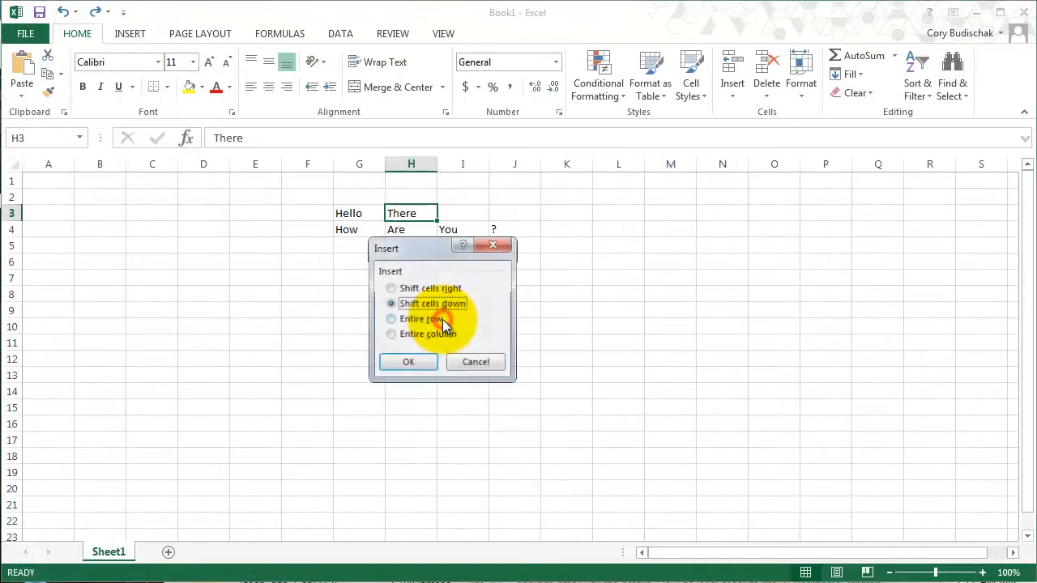
left_click(413, 360)
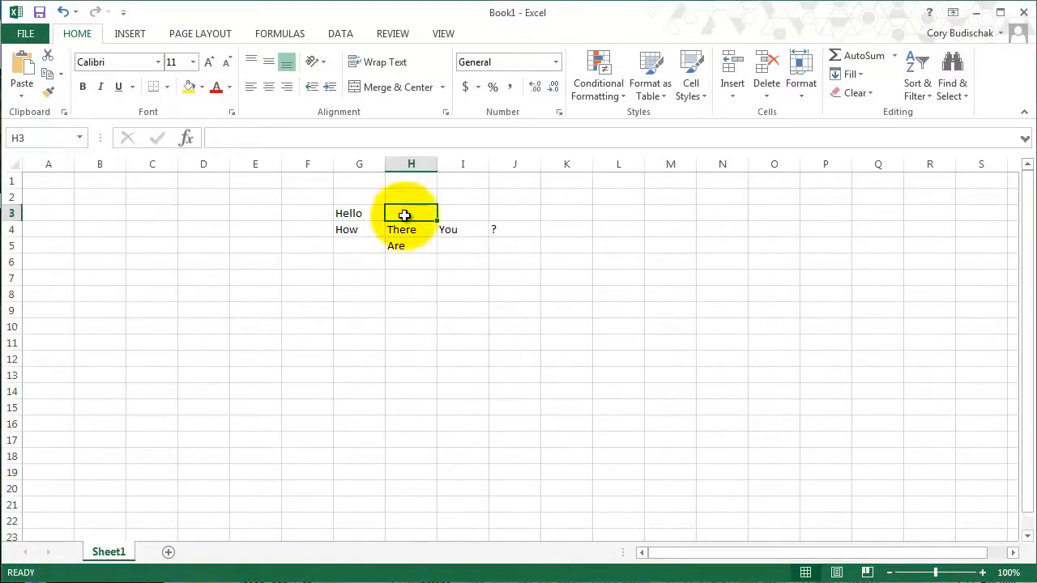
left_click(65, 13)
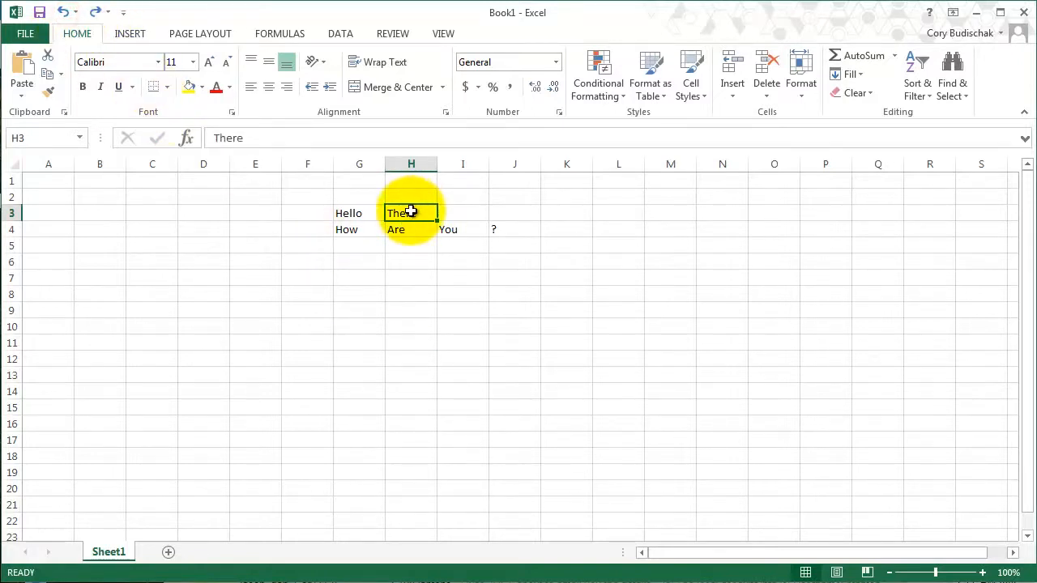
- Insert three blank cells at H3:H5 with existing cells shifted down, and undo the insertion
left_click_drag(410, 211, 410, 233)
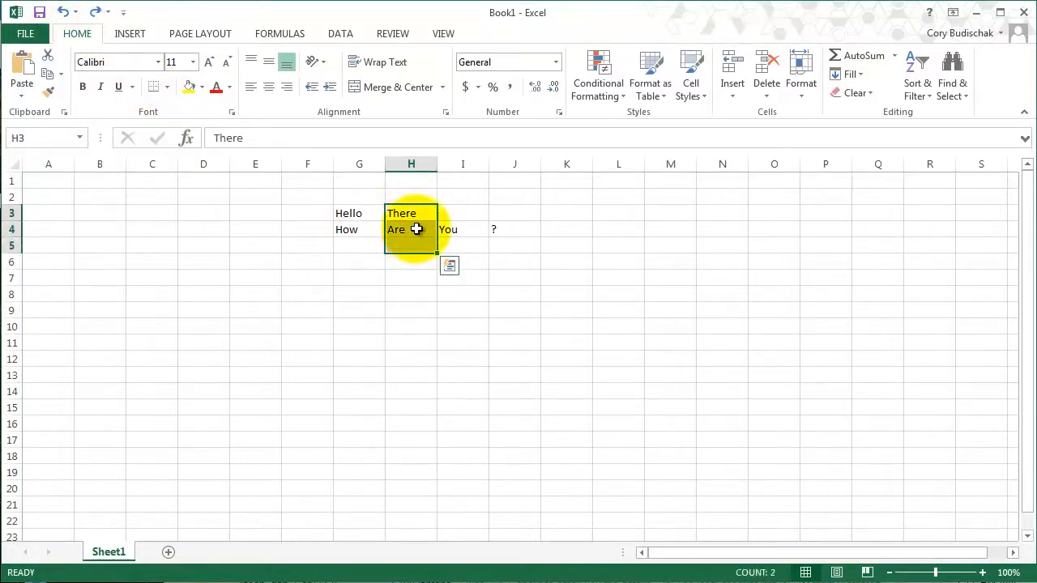
right_click(416, 229)
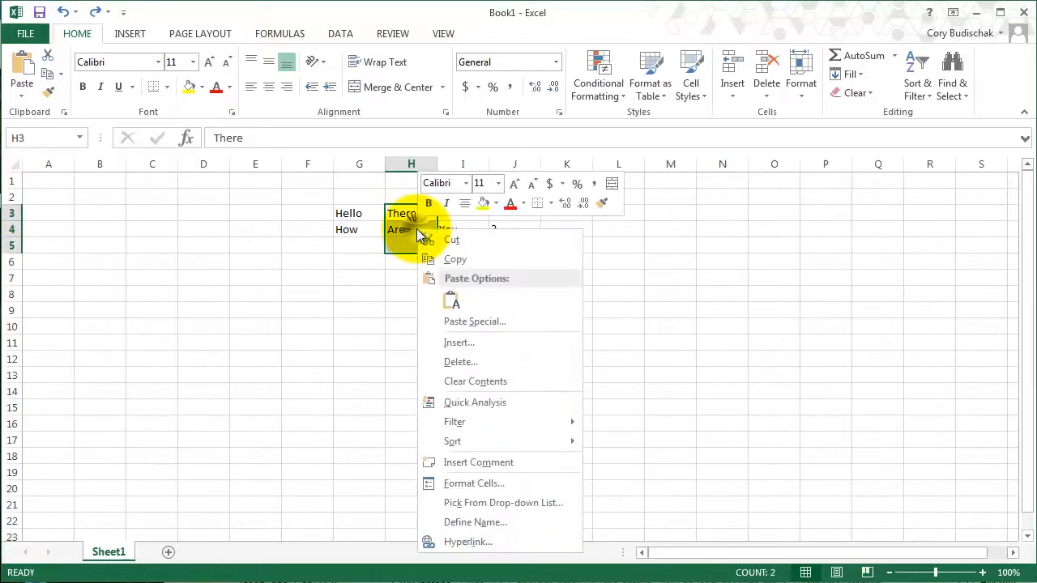
left_click(466, 341)
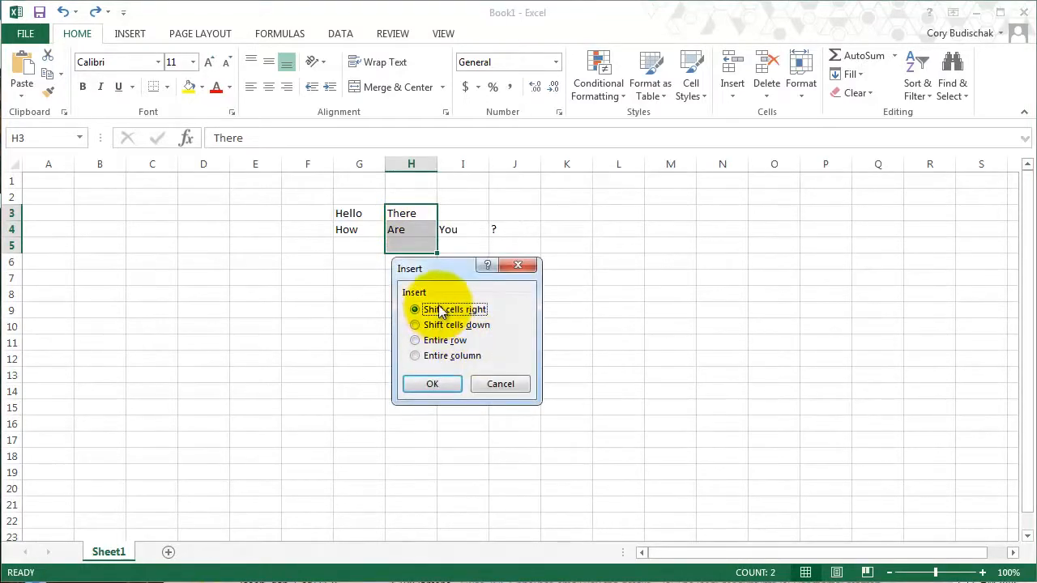
left_click(415, 325)
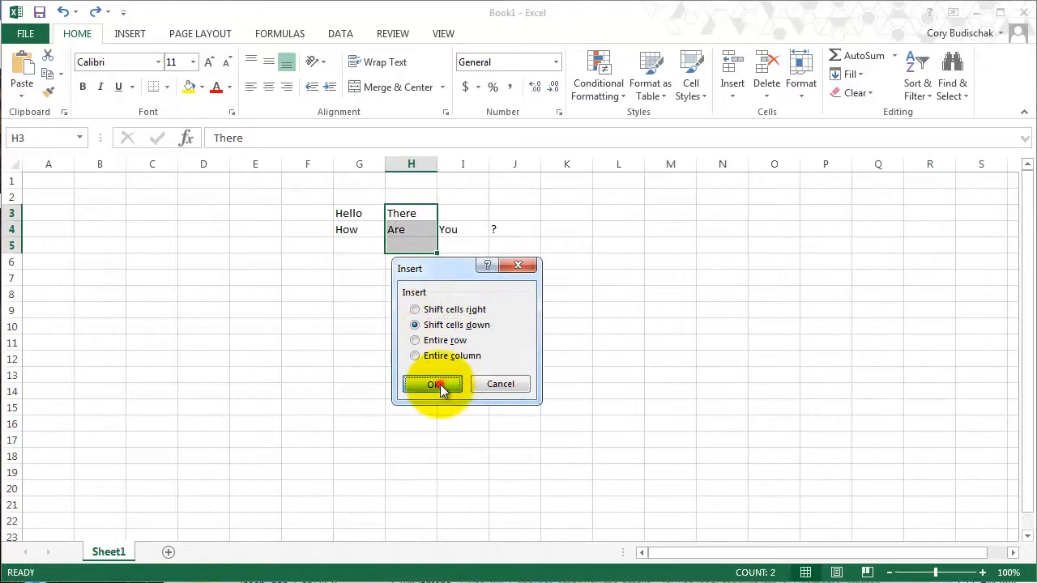
left_click(437, 384)
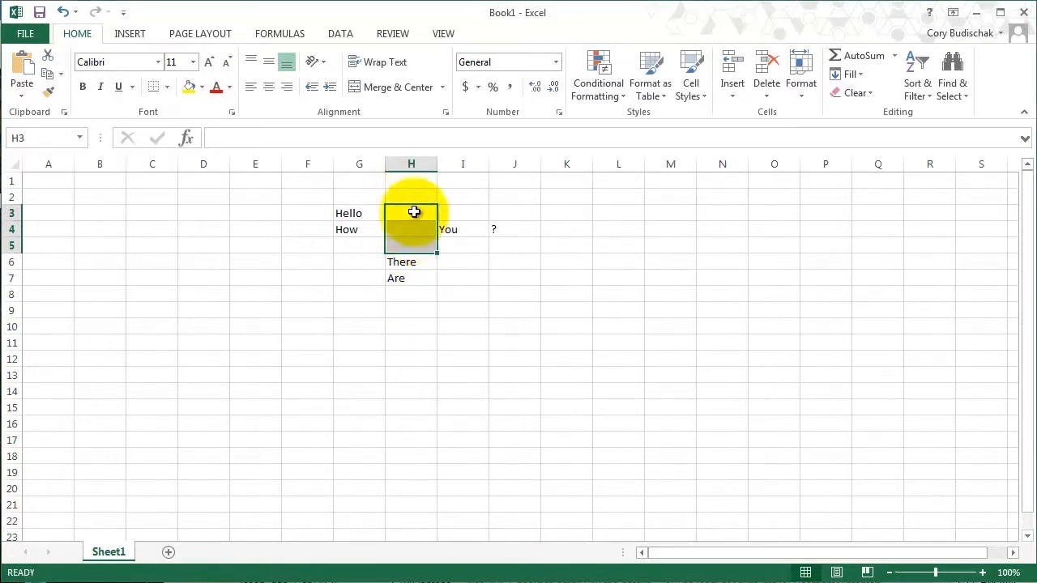
left_click(63, 12)
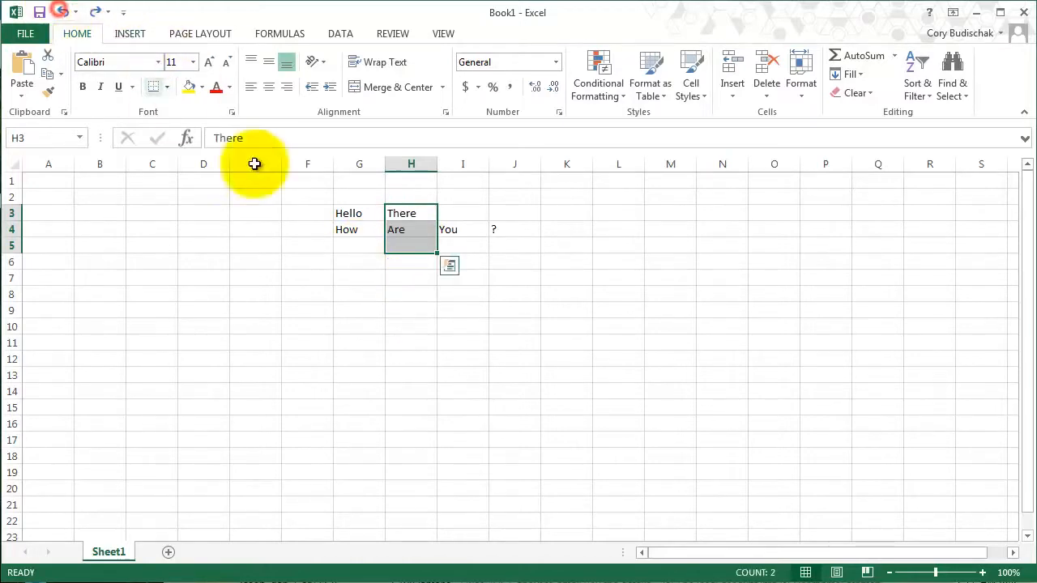
- Insert an entire blank row at cell H3, above the "Hello There" row
left_click(402, 258)
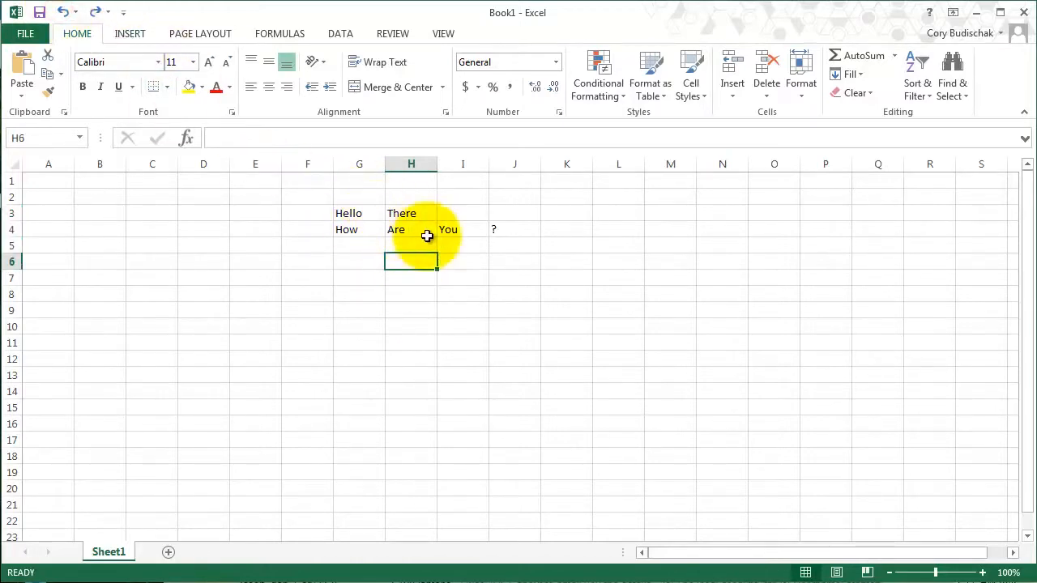
right_click(402, 215)
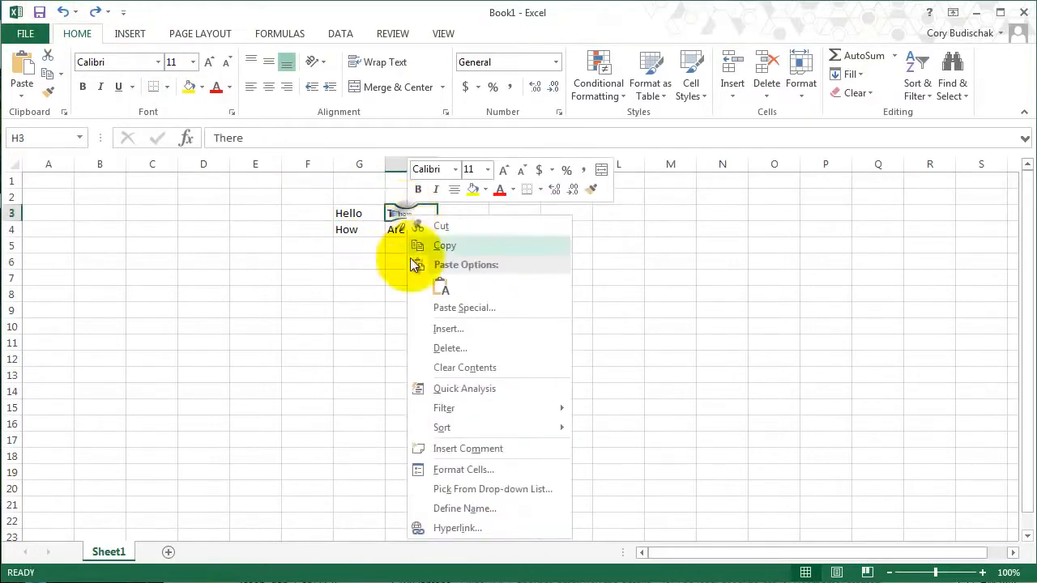
left_click(446, 329)
left_click(393, 324)
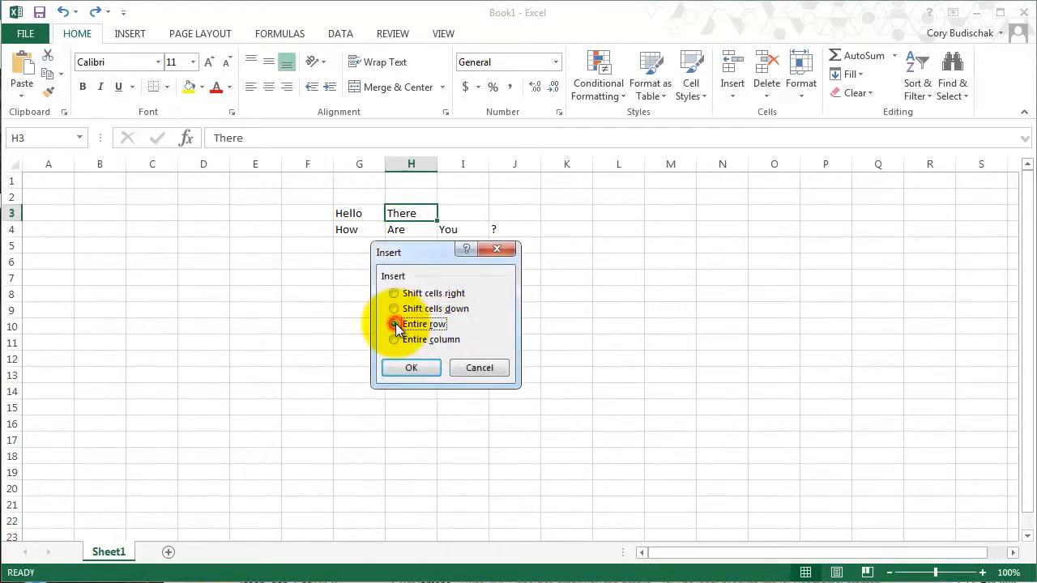
left_click(412, 368)
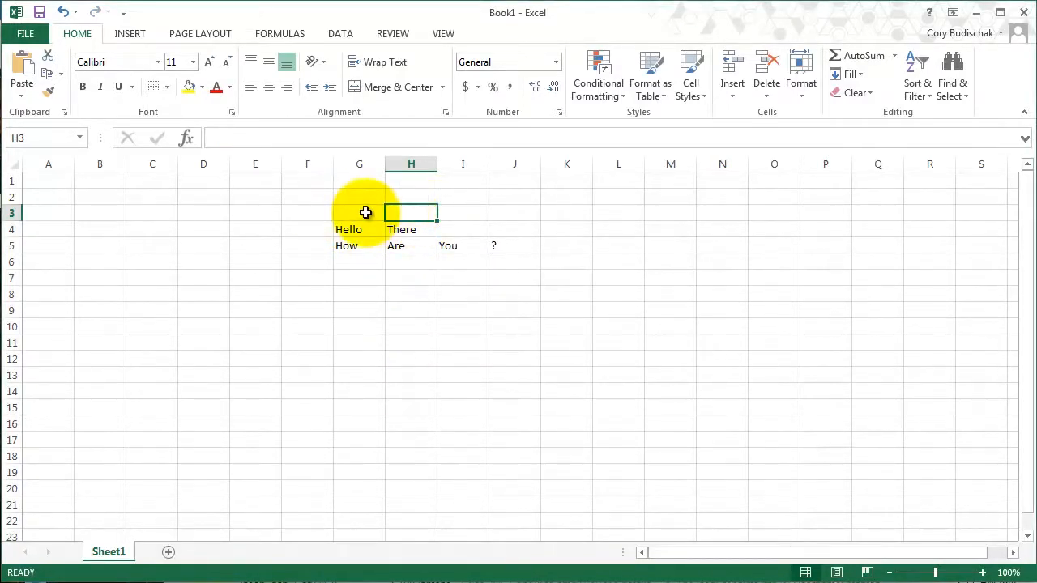
- Insert an entire blank column at H3, and undo both the column and the preceding row insertion
right_click(410, 216)
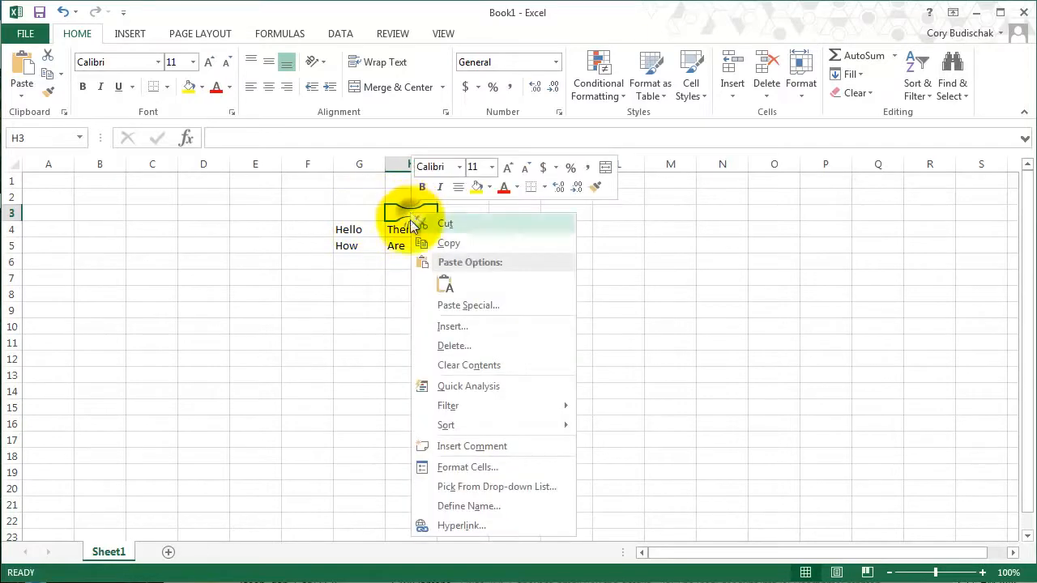
left_click(454, 327)
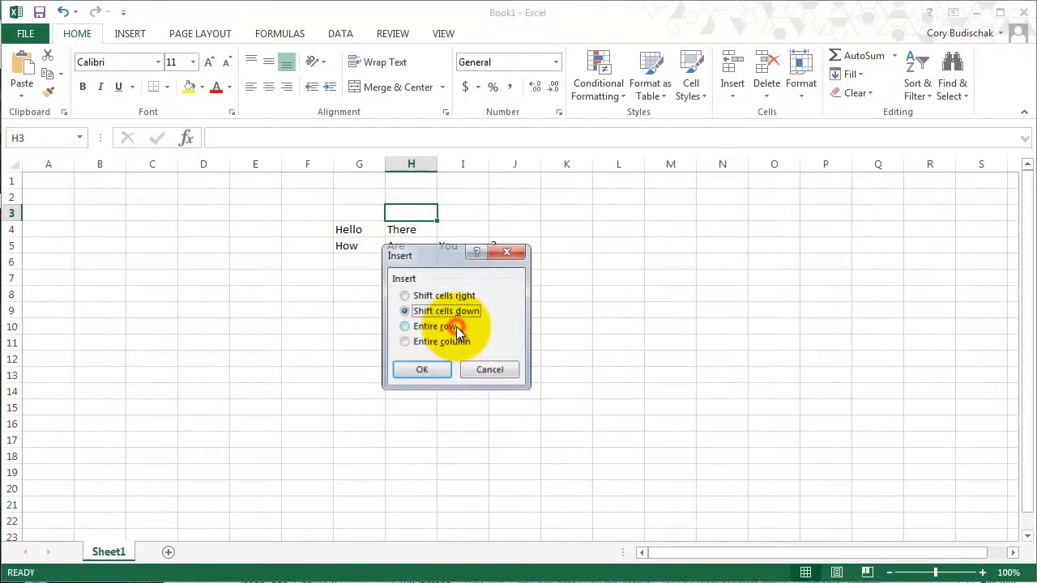
left_click(404, 342)
left_click(421, 370)
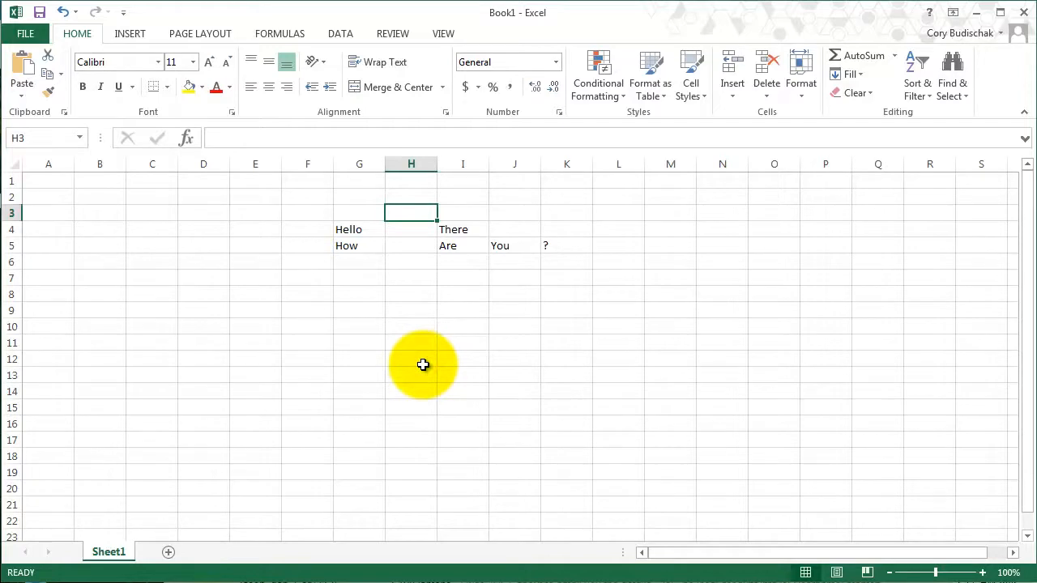
left_click(62, 14)
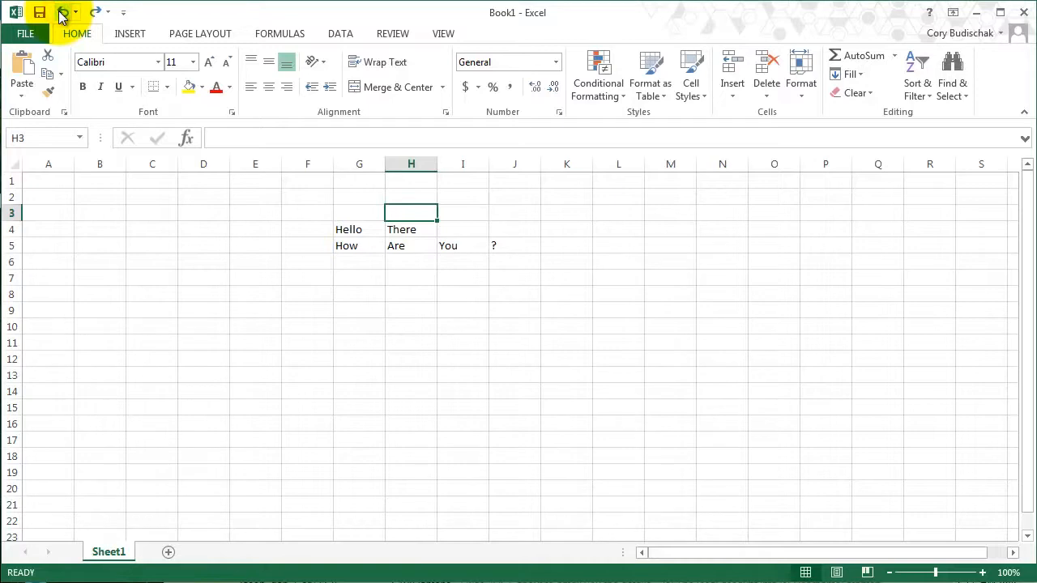
left_click(62, 14)
- Select whole column H and insert a blank column there, and insert a blank row at whole row 4
left_click(416, 163)
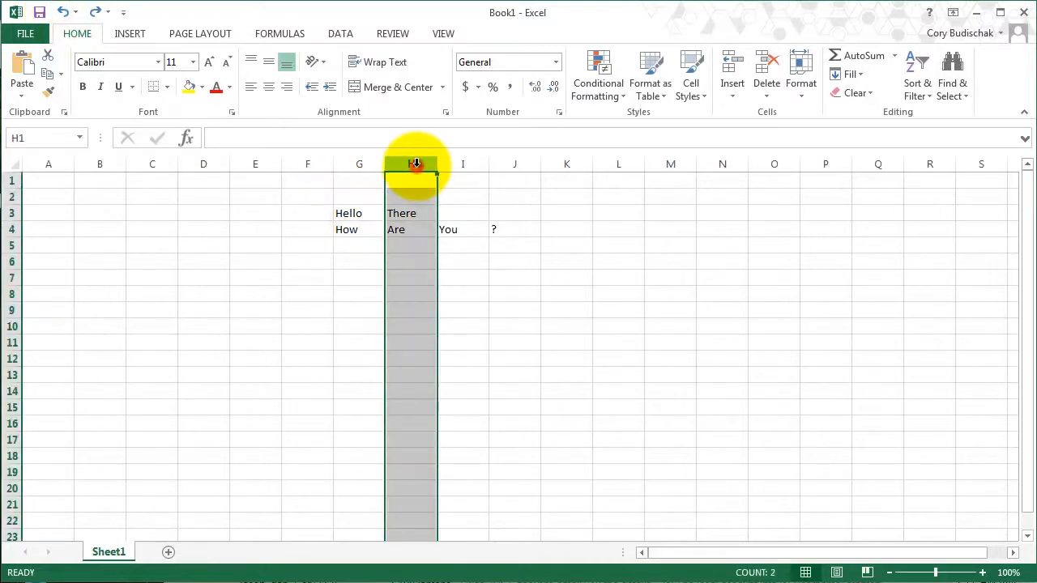
right_click(416, 164)
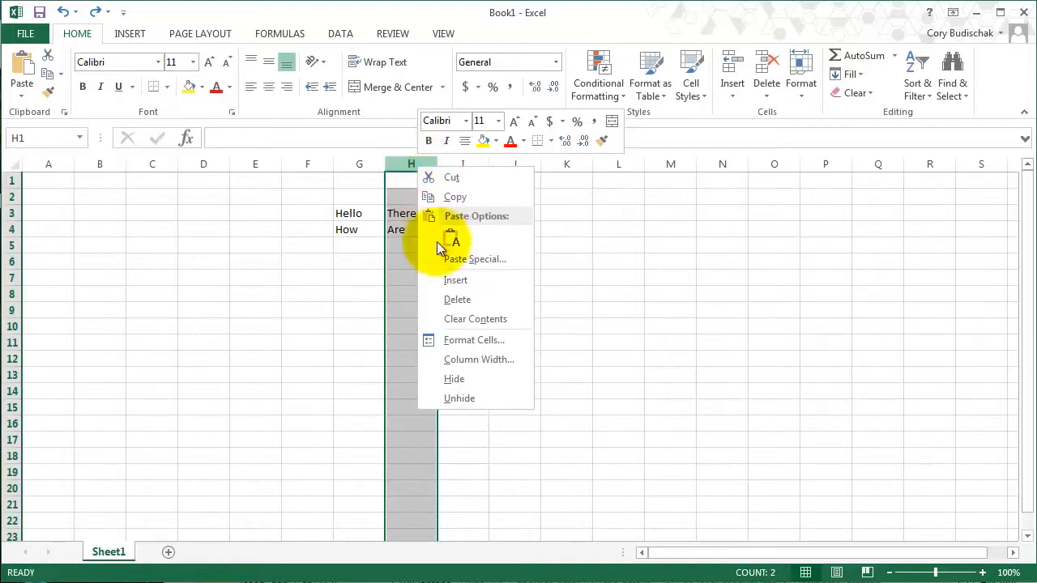
left_click(458, 279)
left_click(11, 229)
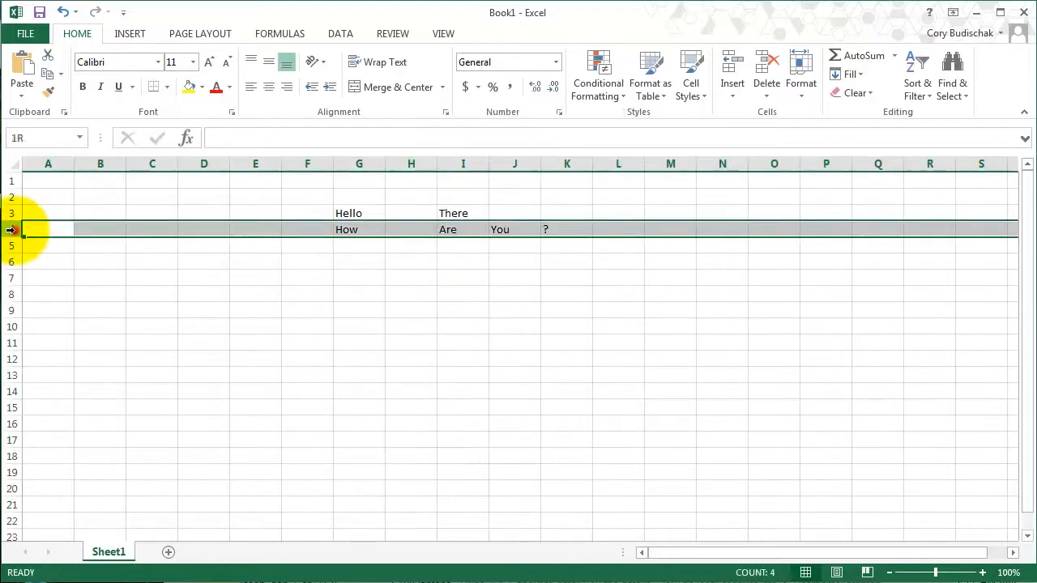
right_click(11, 229)
left_click(76, 339)
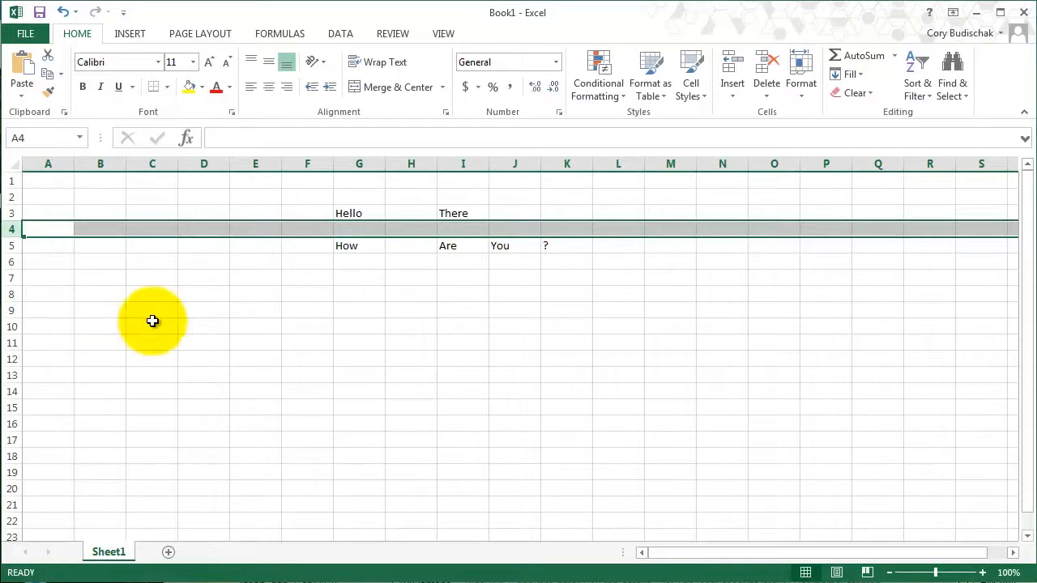
- Delete the blank row 4 and the blank column H
right_click(10, 231)
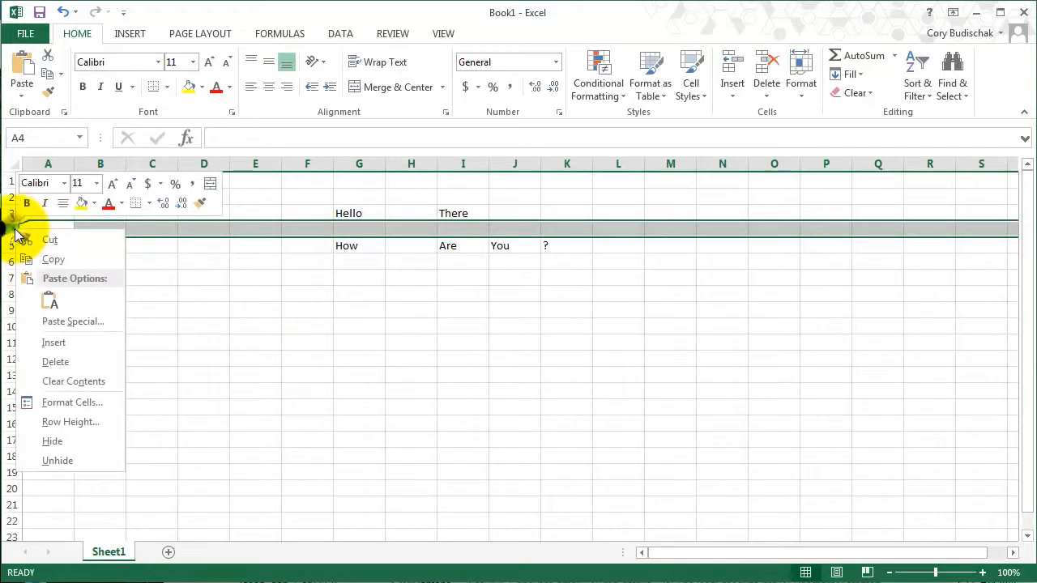
left_click(67, 363)
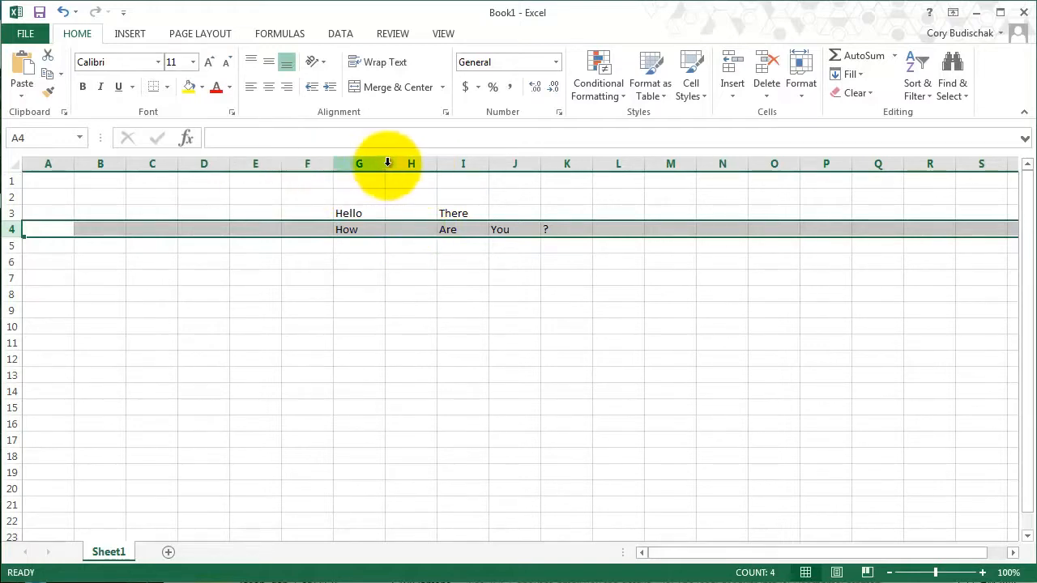
right_click(423, 167)
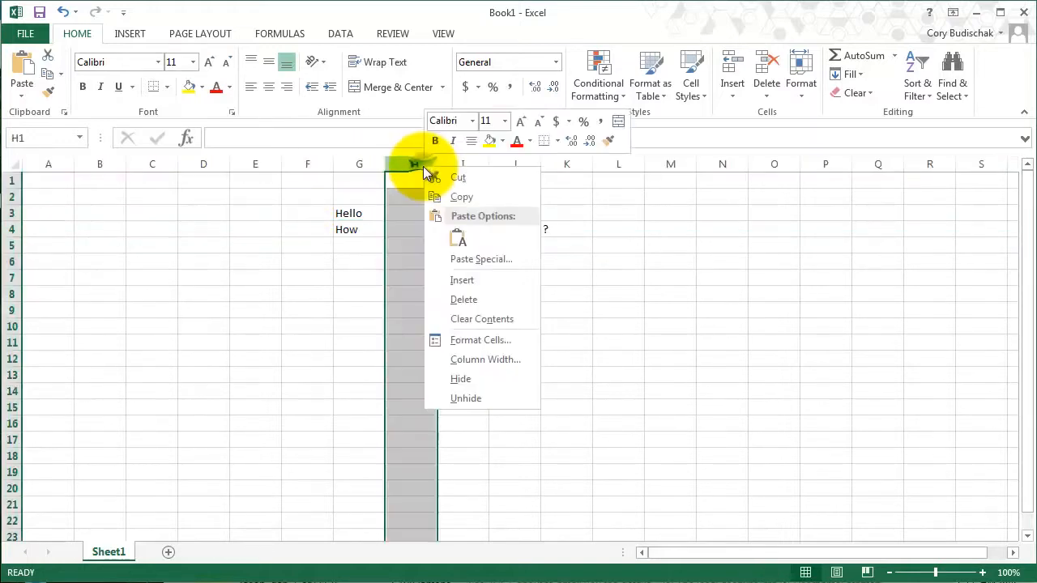
left_click(464, 300)
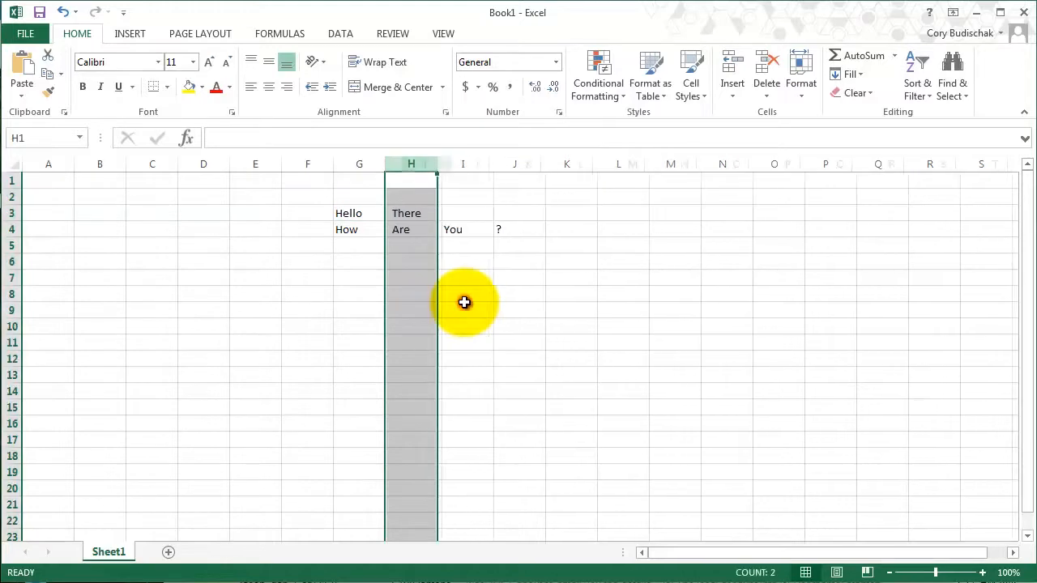
- Clear the contents of cell H4 and re-enter "Are" in it
left_click(397, 229)
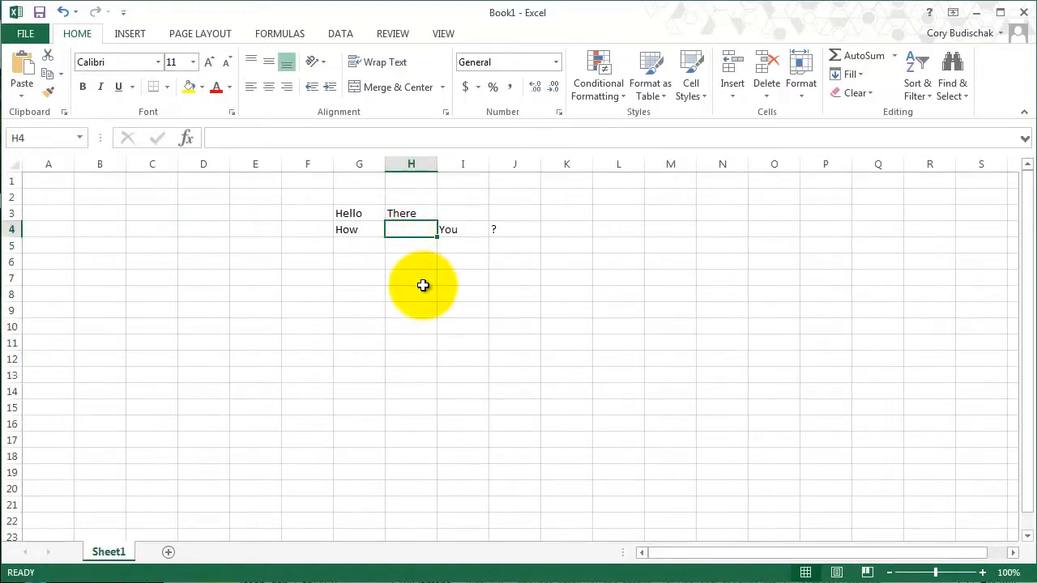
type("Are")
key("Return")
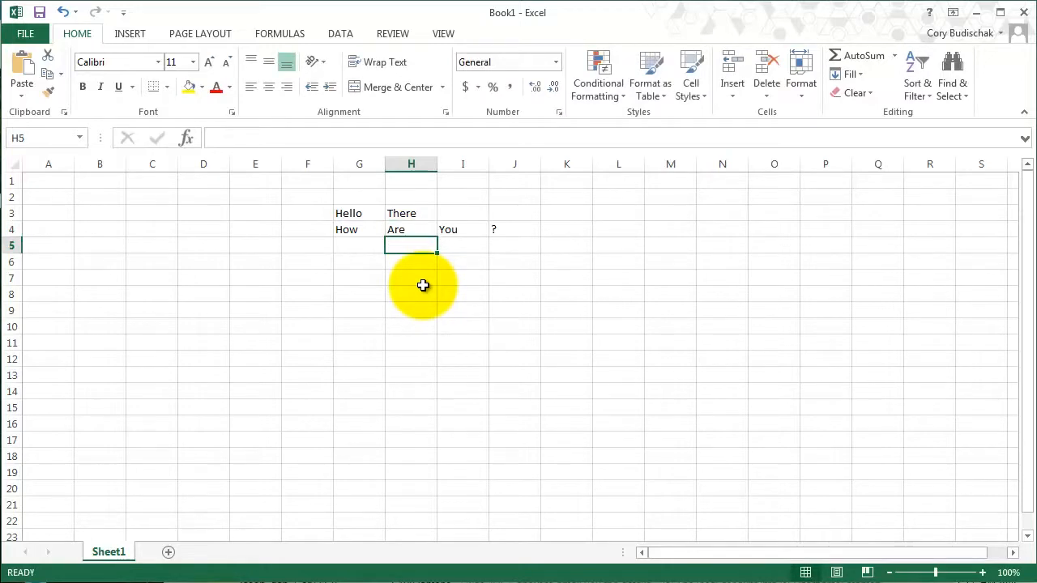
- Delete cell H4 with the remaining cells shifted left, and undo the deletion
right_click(413, 233)
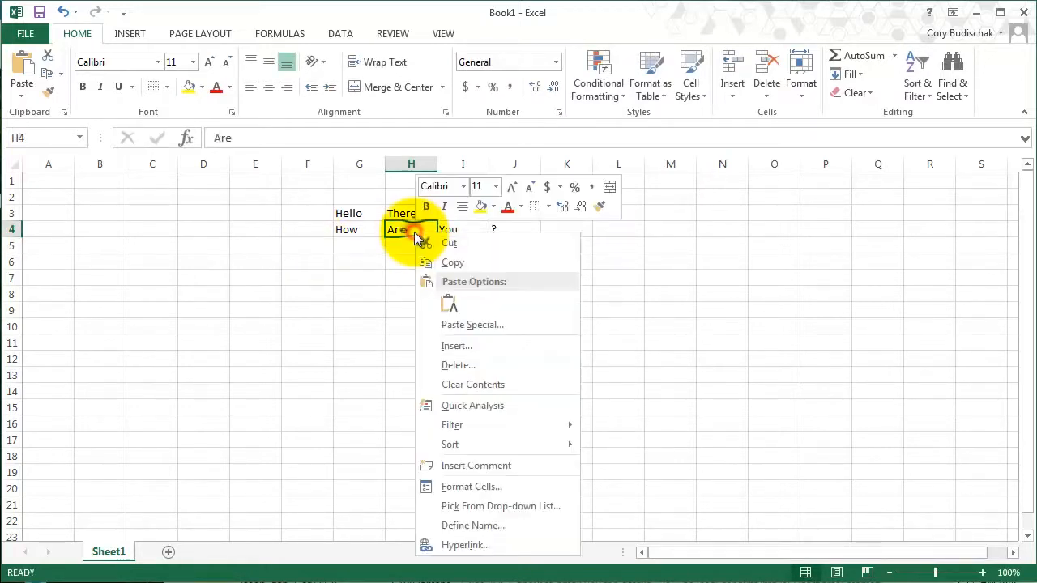
left_click(459, 366)
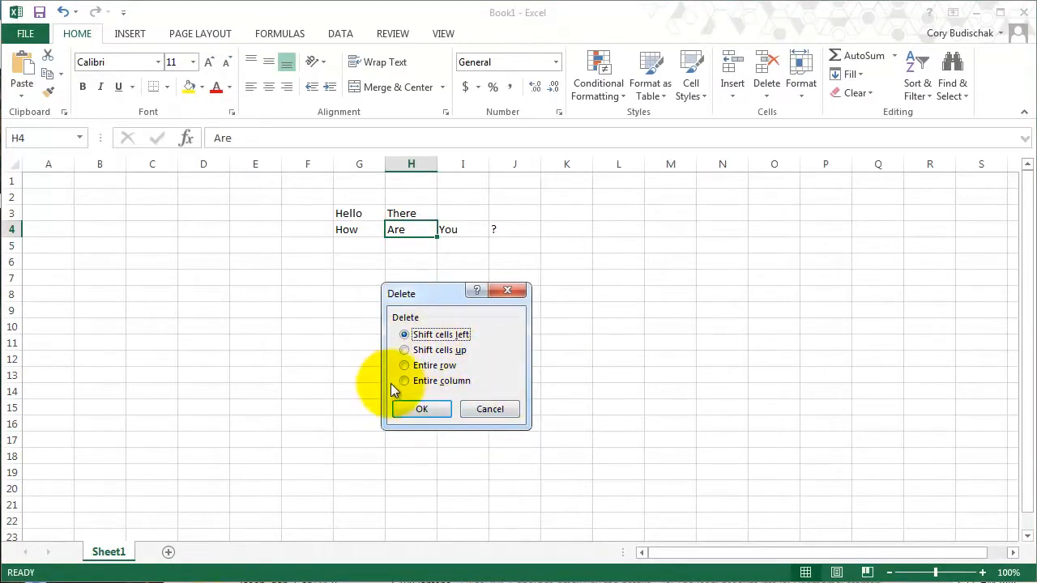
left_click(420, 407)
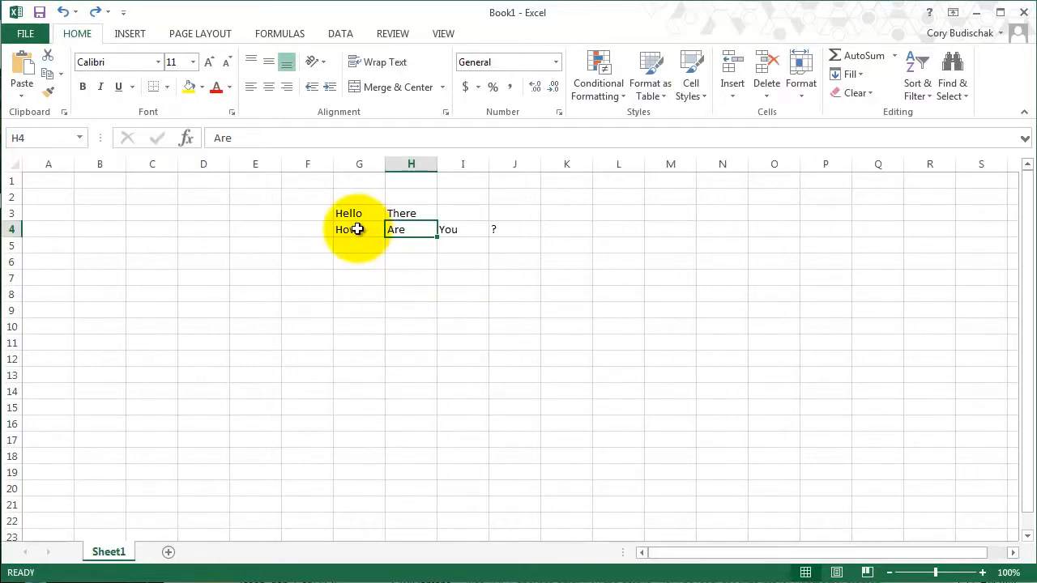
- Copy the range G3:J4 and paste it at cell G9
left_click_drag(359, 213, 528, 242)
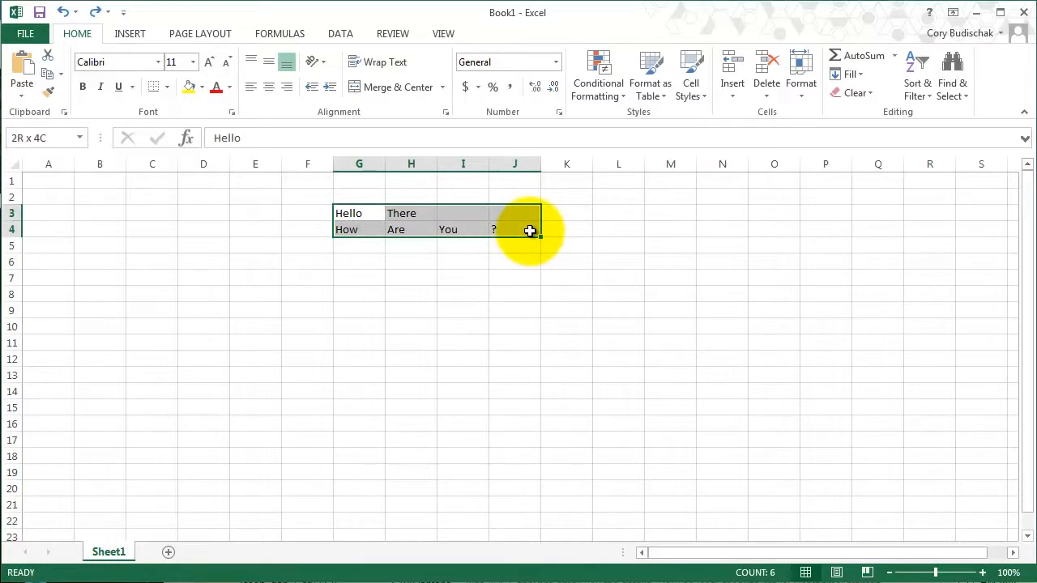
left_click(354, 212)
left_click_drag(359, 212, 502, 229)
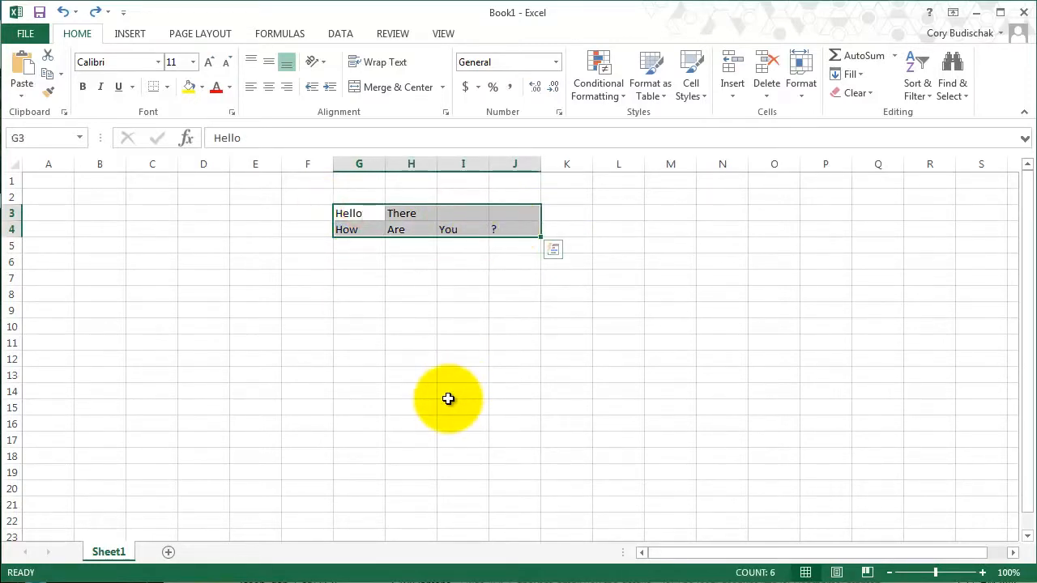
key("ctrl+c")
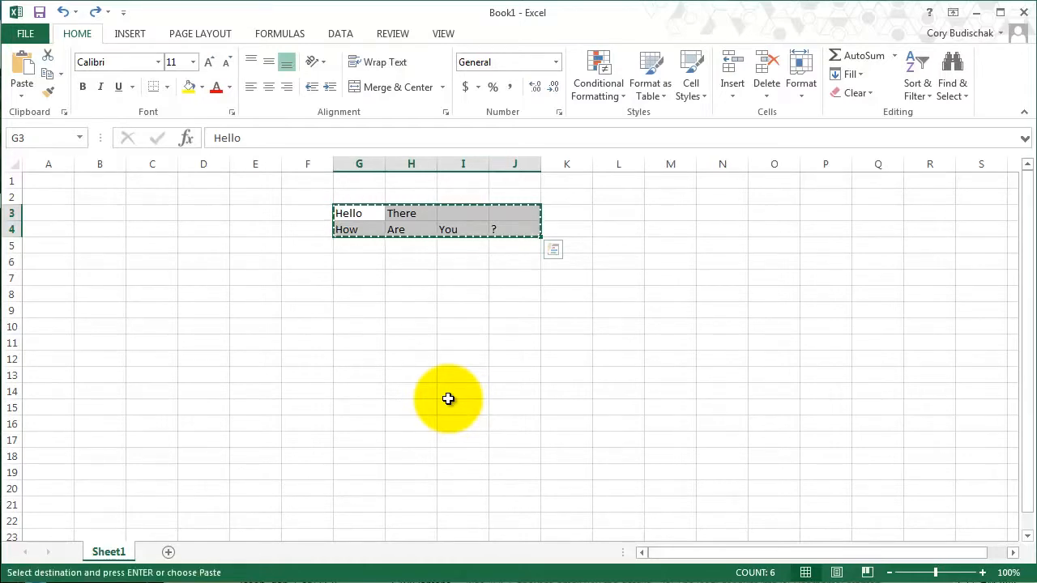
left_click(350, 306)
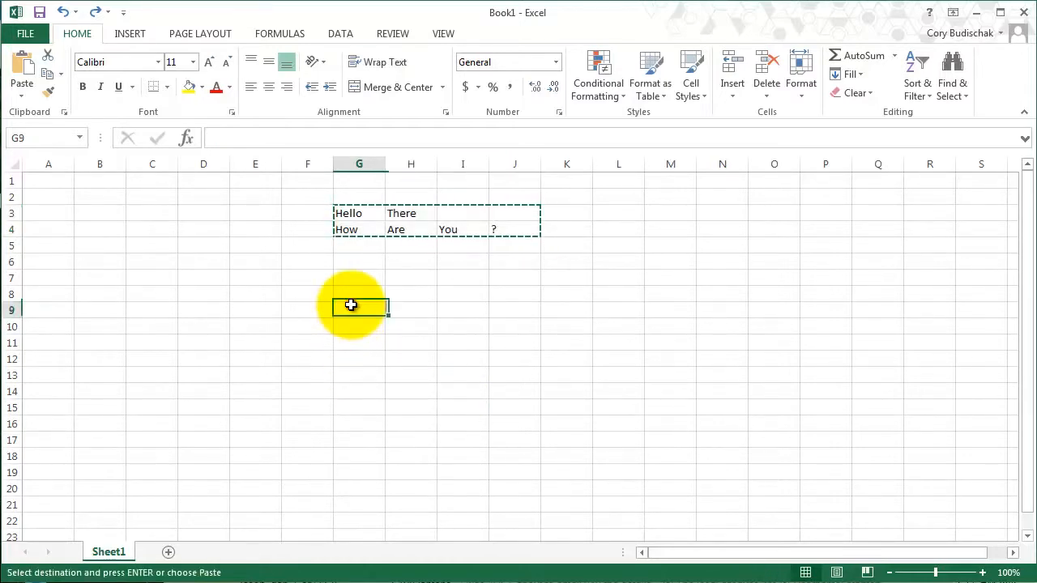
key("ctrl+v")
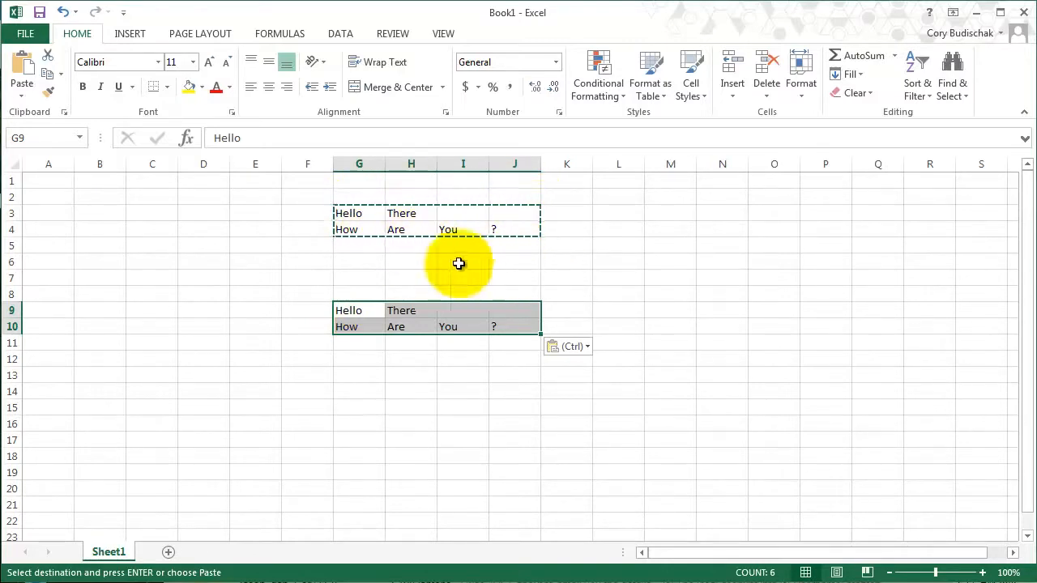
- Copy the range G3:J4 again and paste it at cell L3
left_click(417, 248)
left_click(353, 212)
left_click_drag(353, 212, 507, 226)
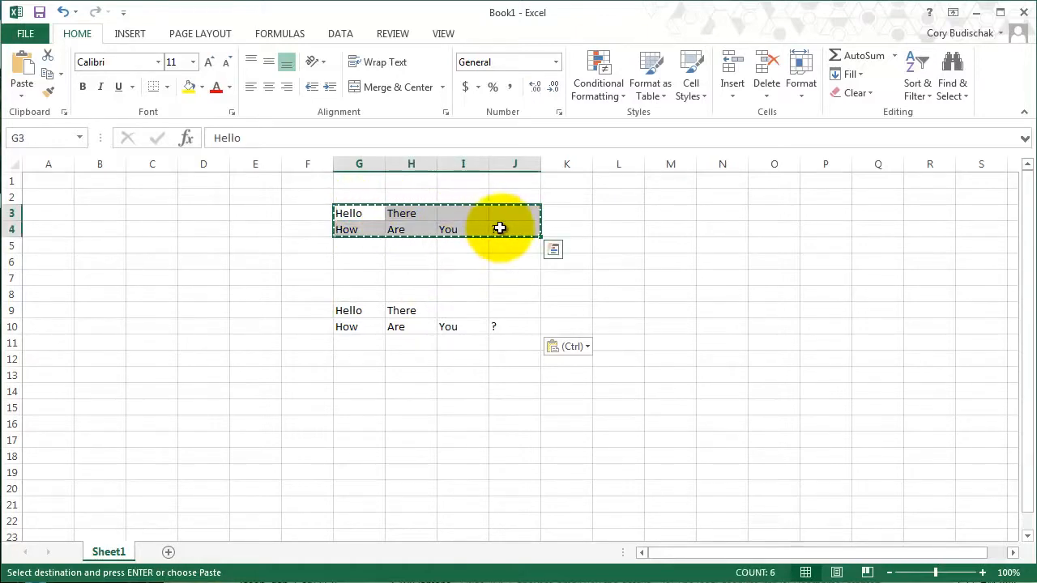
right_click(500, 227)
left_click(522, 257)
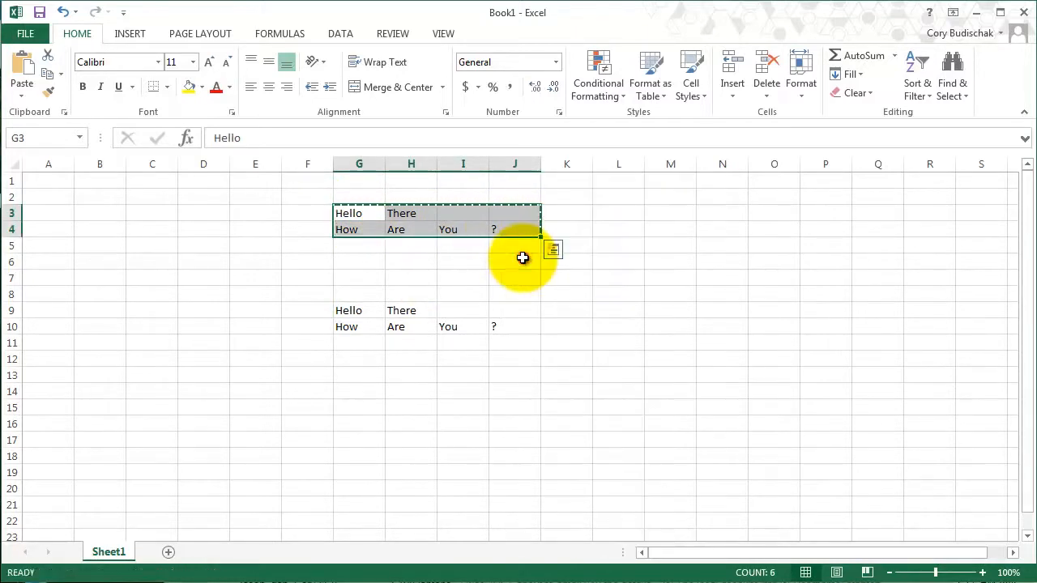
left_click(630, 214)
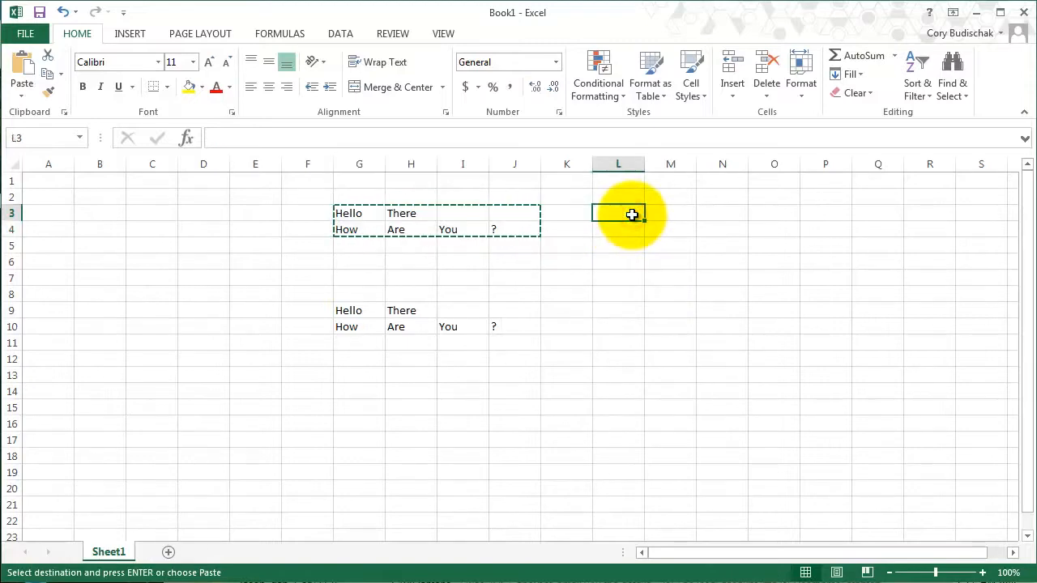
key("ctrl+v")
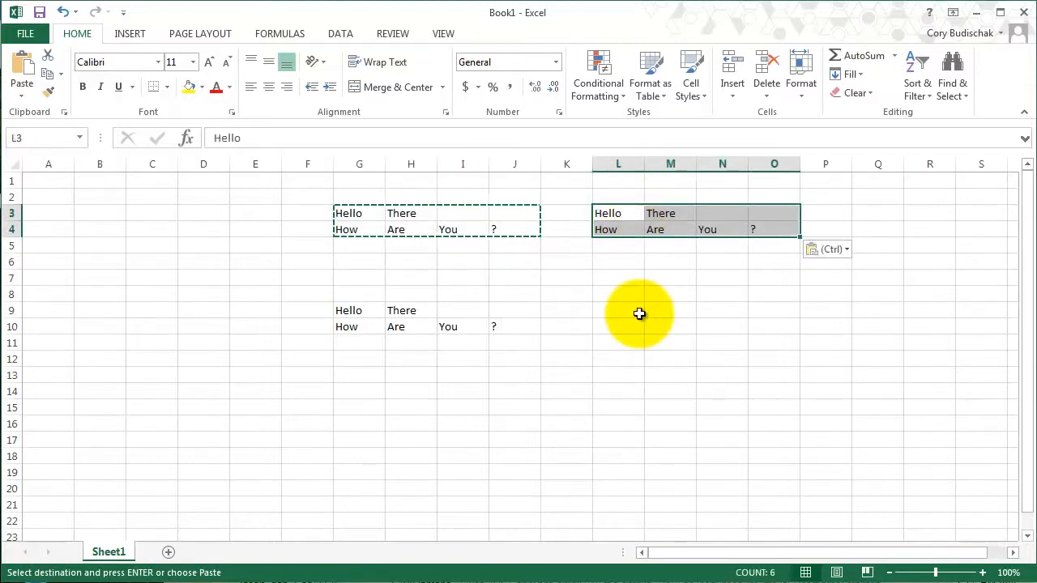
- Paste another copy of the G3:J4 range at cell L7
right_click(622, 279)
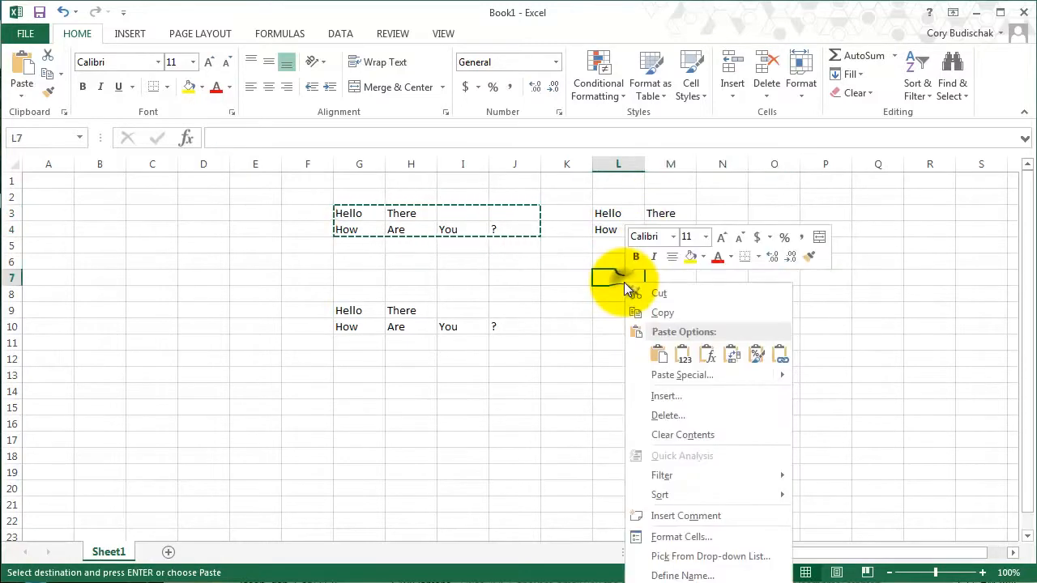
left_click(658, 357)
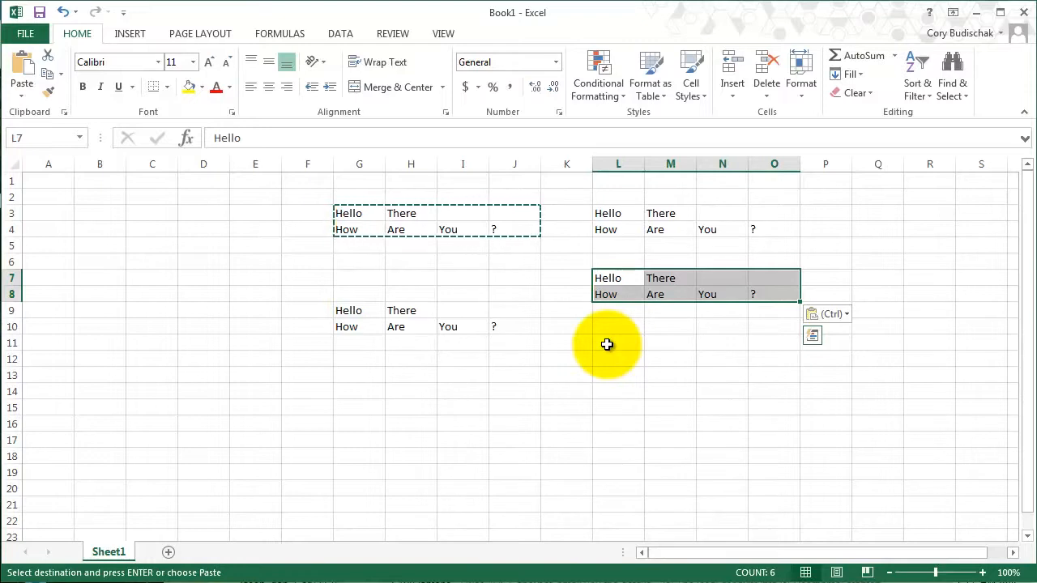
left_click(528, 347)
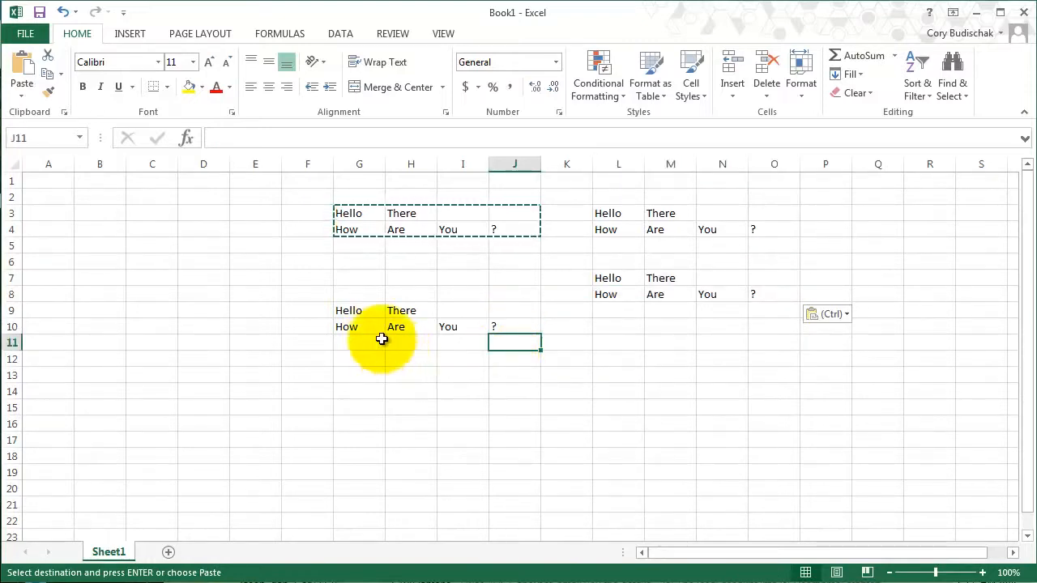
- Insert a copy of column G as a new column at M, and paste another copy into column B
left_click(363, 162)
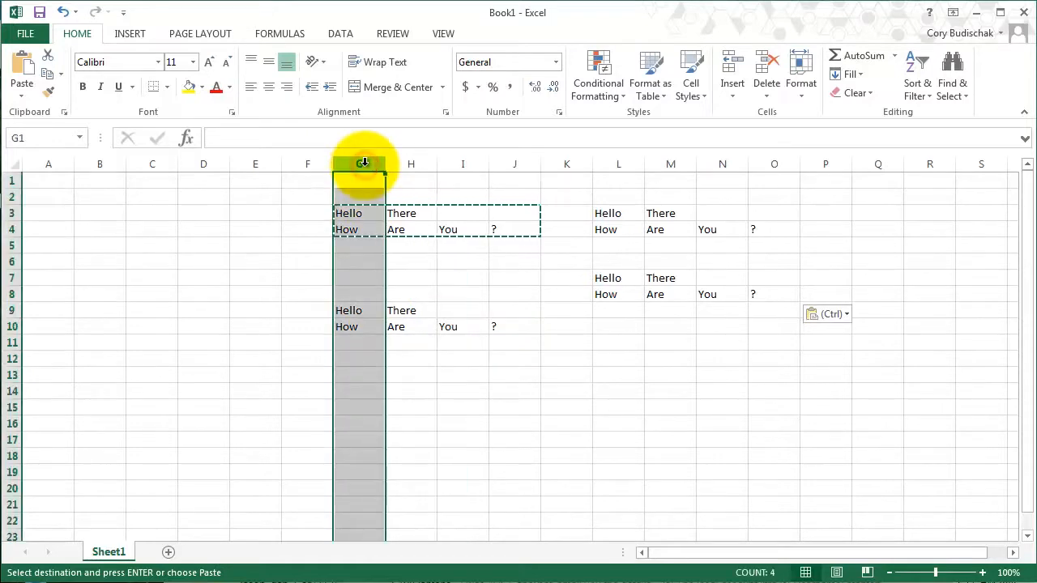
key("ctrl+c")
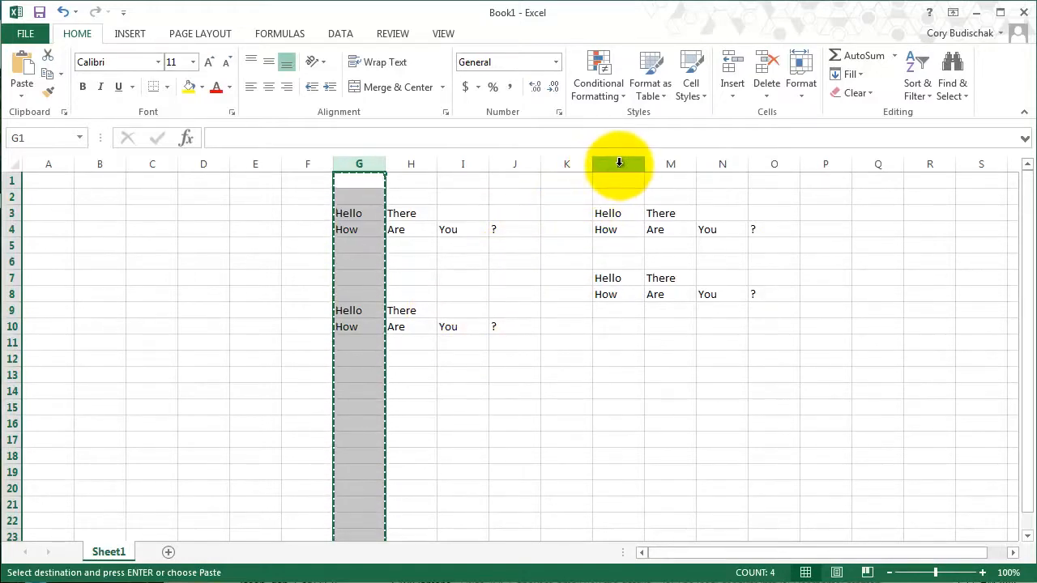
right_click(670, 167)
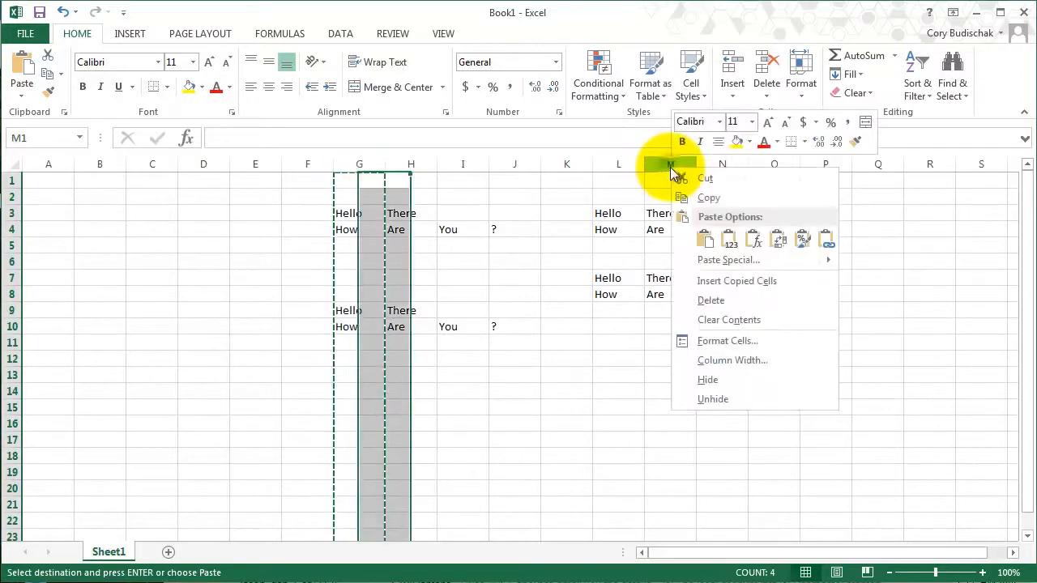
left_click(751, 285)
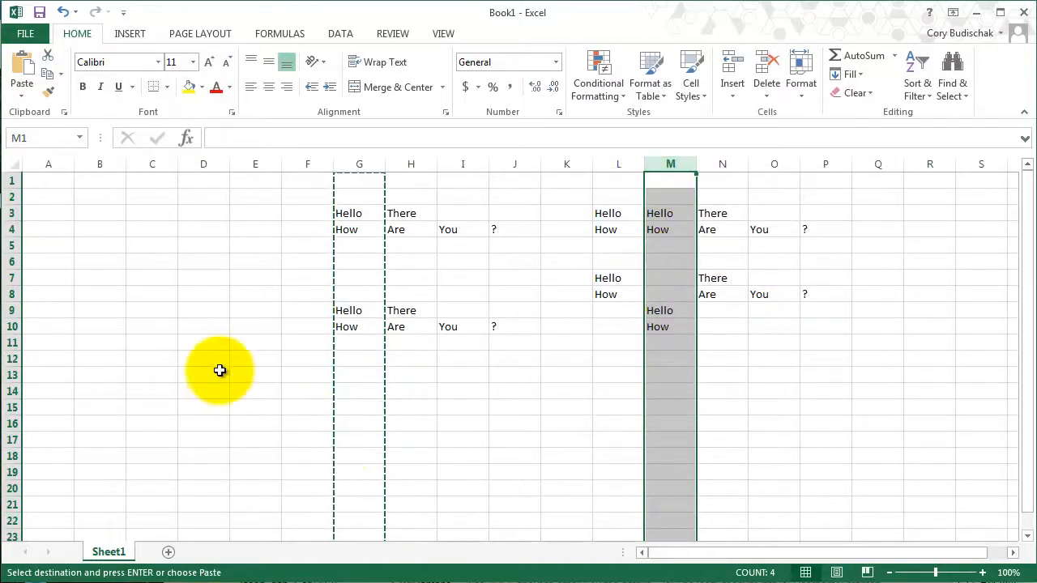
left_click(102, 180)
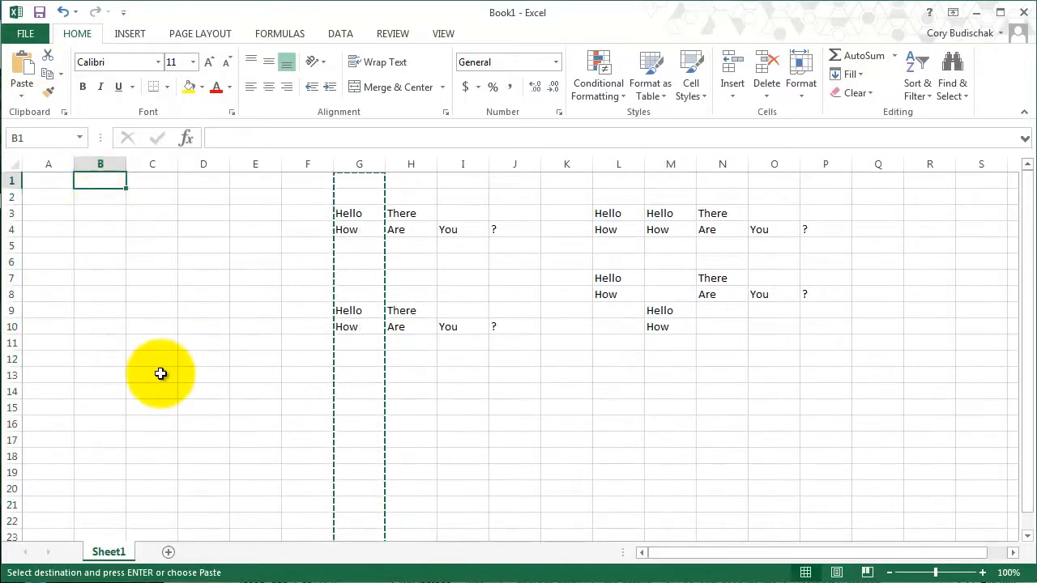
key("ctrl+v")
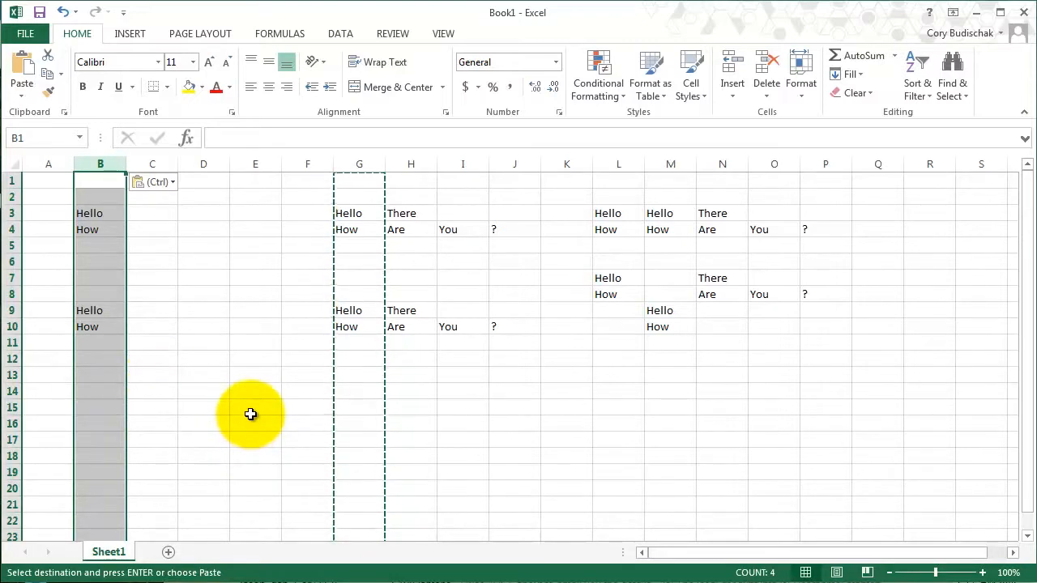
- Enter "Hello, how are you?" in cell D5 and "Good" in cell E5
left_click(198, 247)
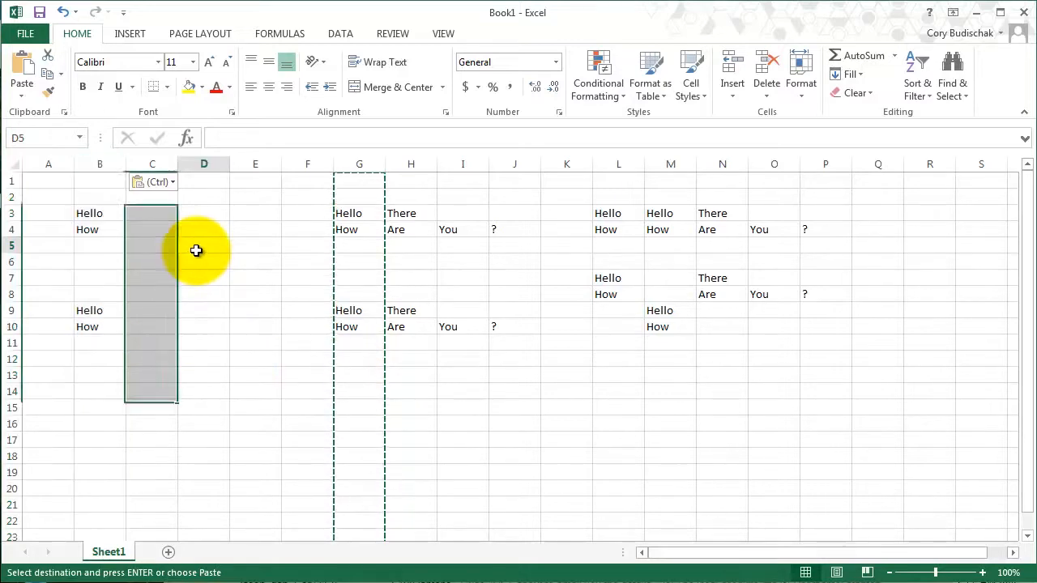
type("Hello, how are yo")
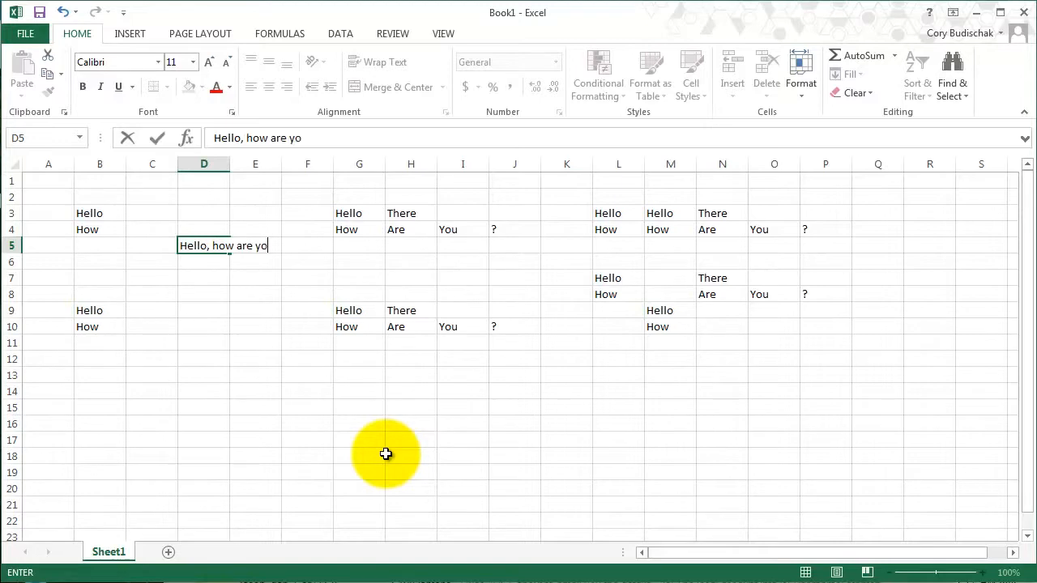
key("Tab")
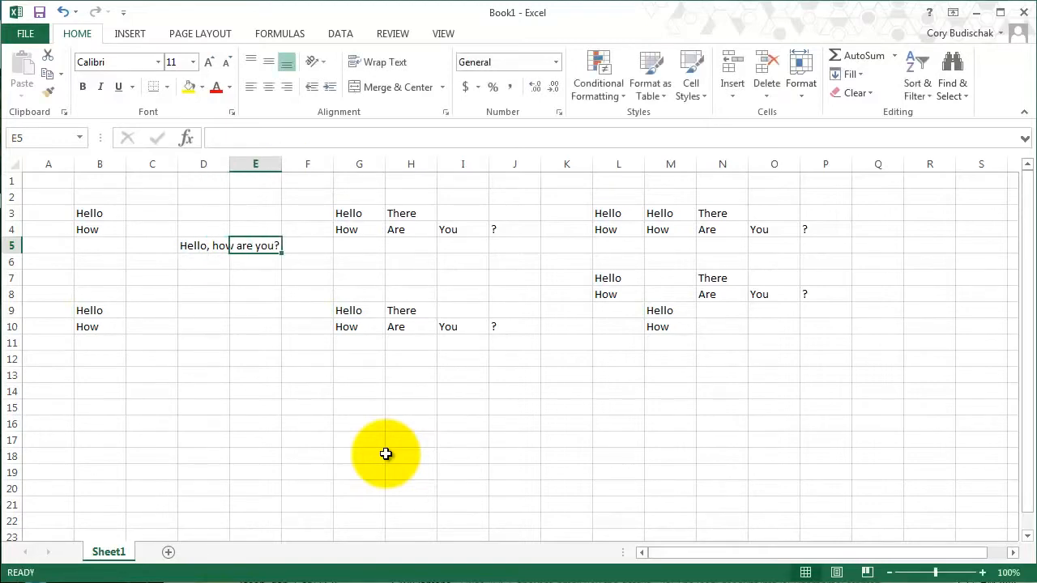
type("Good")
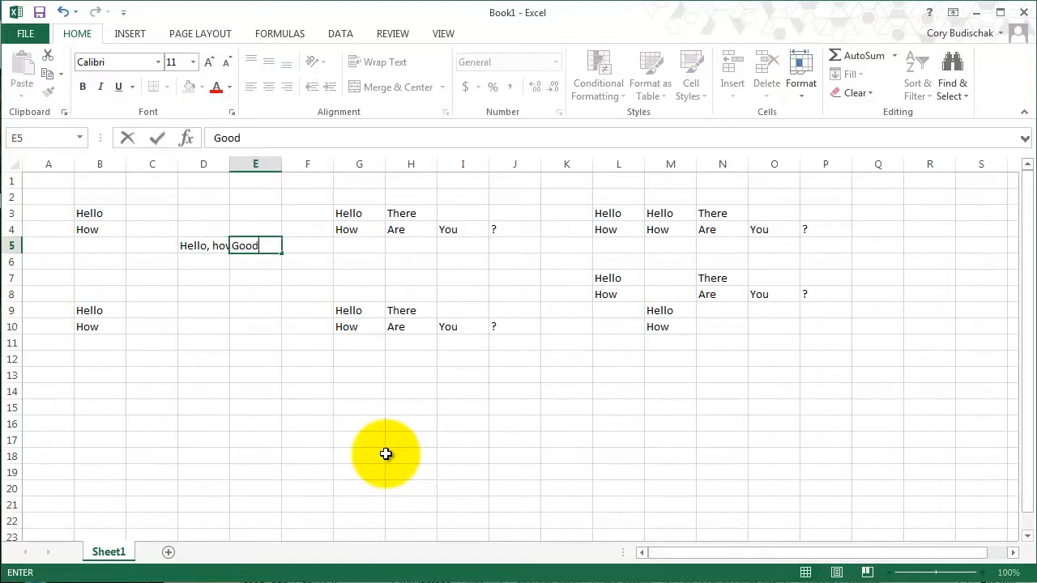
key("Return")
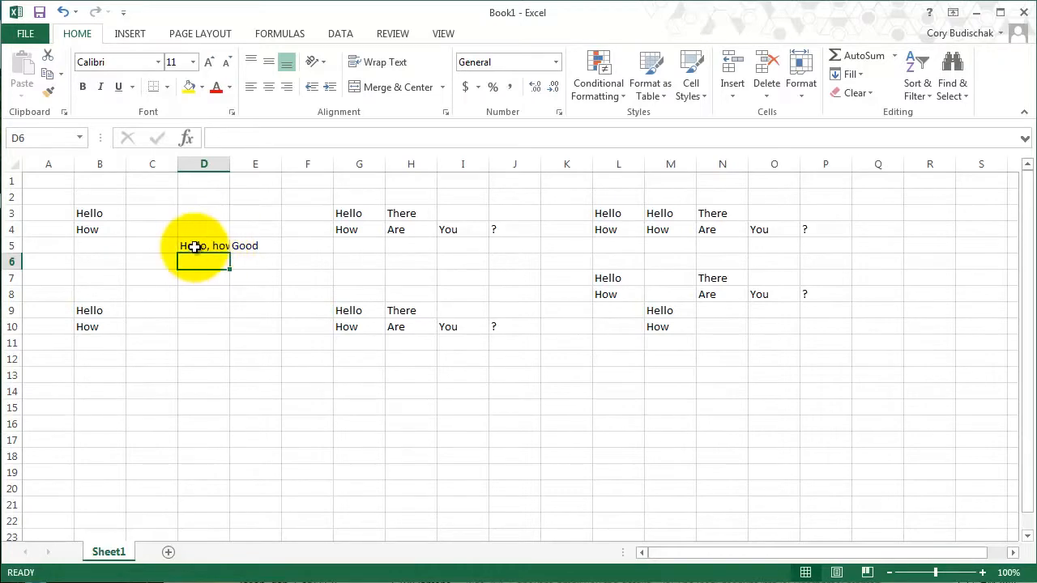
- Widen column D to about 18.29 to fit its text, and set its width to 8
left_click_drag(230, 164, 285, 165)
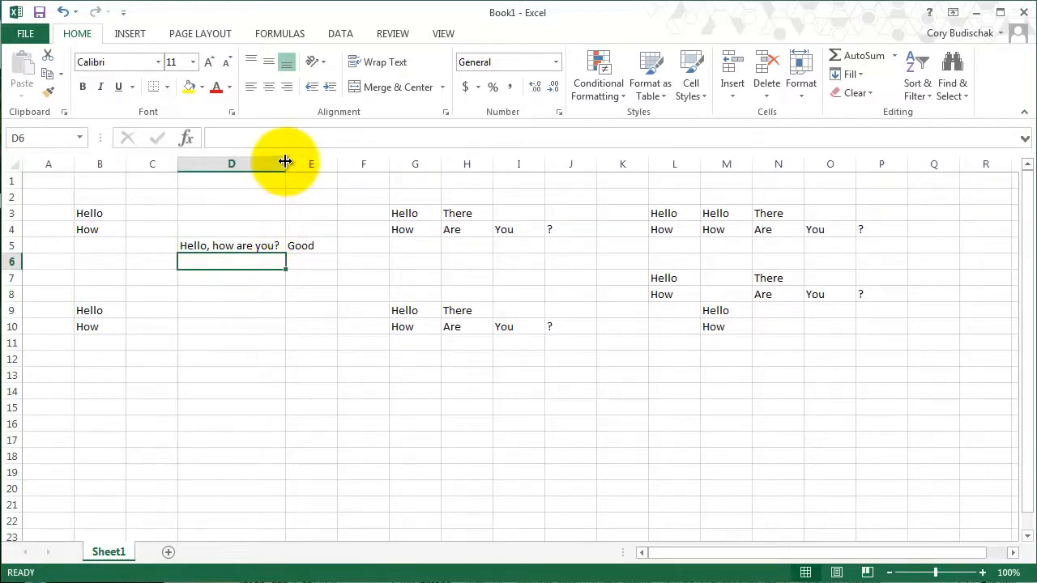
right_click(243, 167)
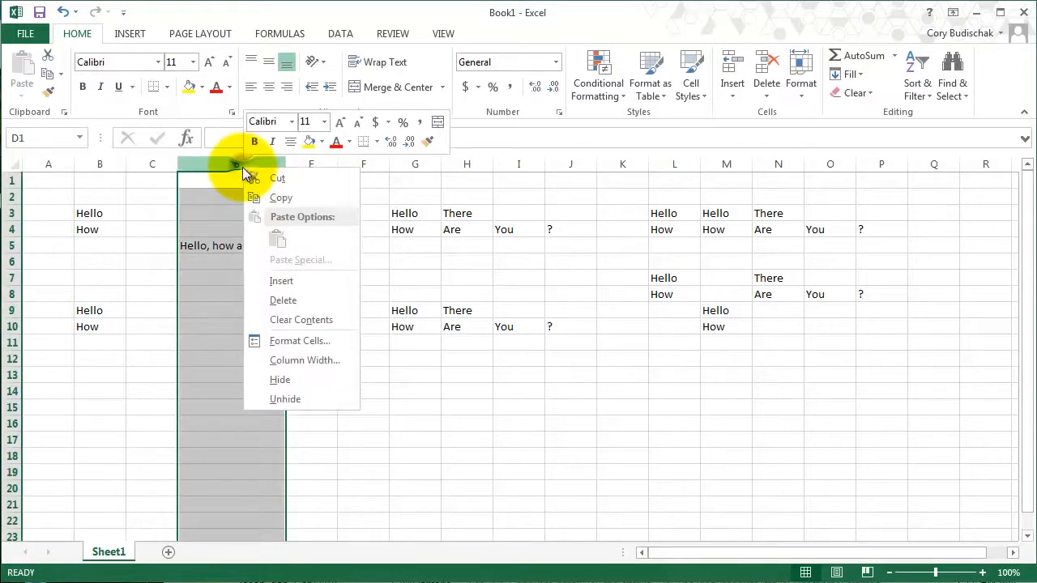
left_click(309, 359)
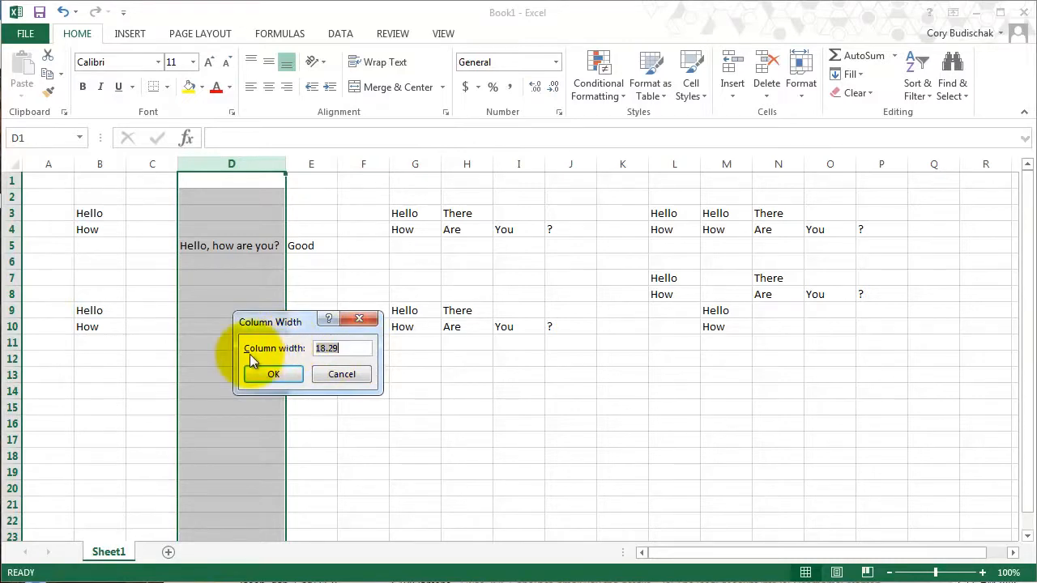
type("8")
key("Return")
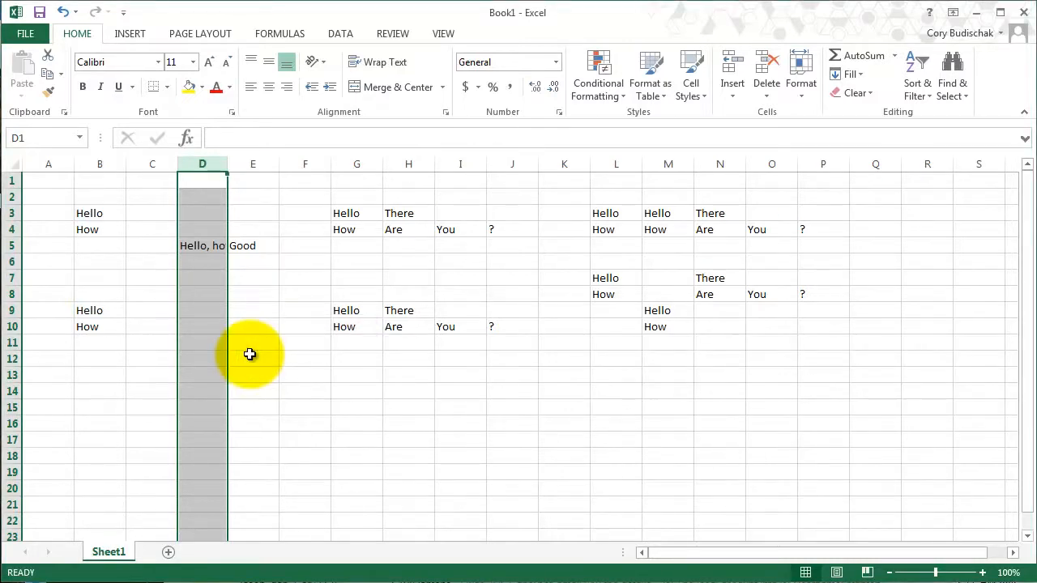
- Set the width of column D to 20
right_click(220, 167)
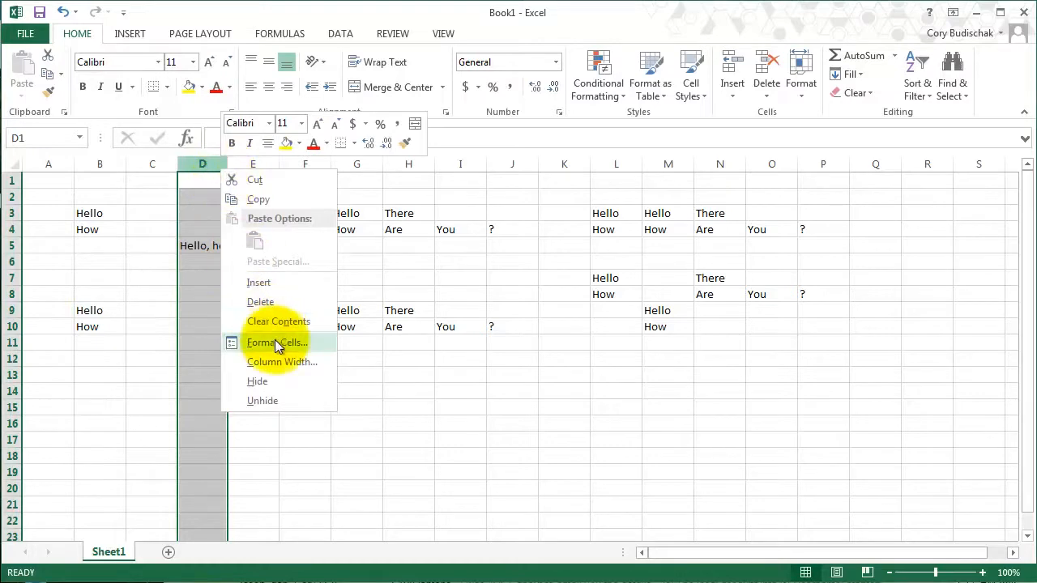
left_click(282, 358)
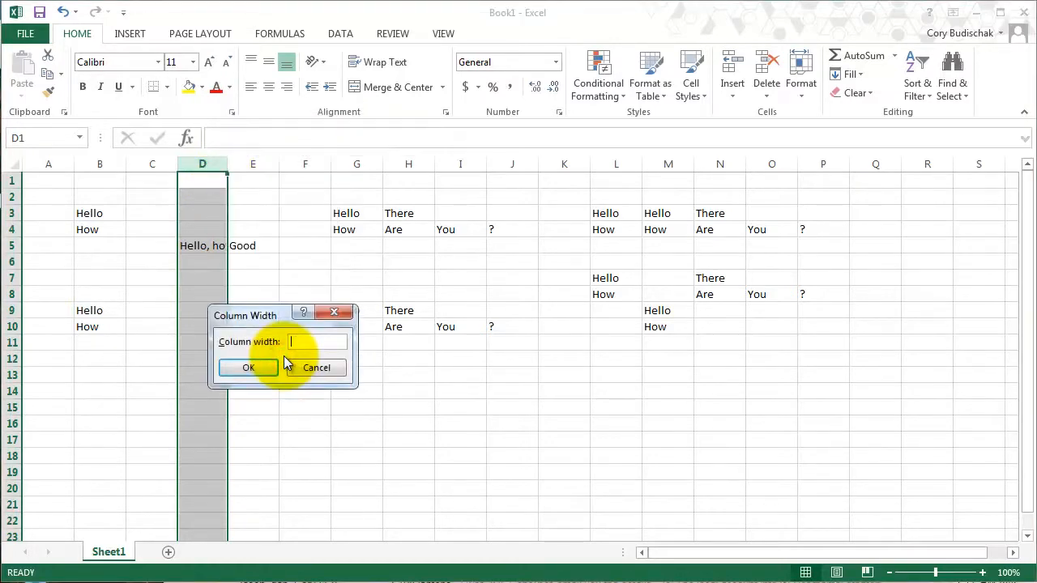
type("20")
key("Return")
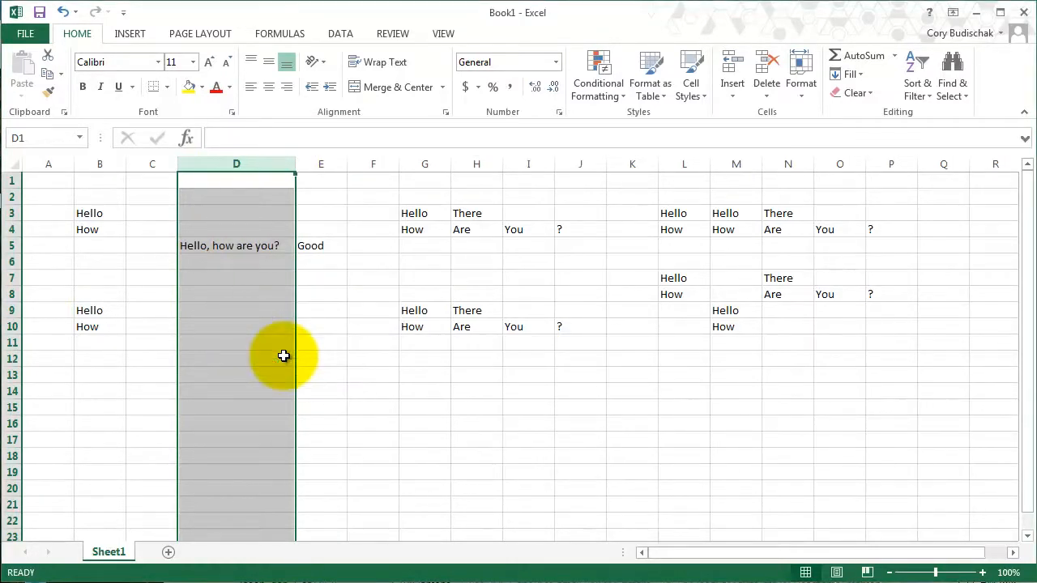
- Set the width of all columns from A through Q to 20
left_click_drag(50, 166, 921, 153)
right_click(263, 167)
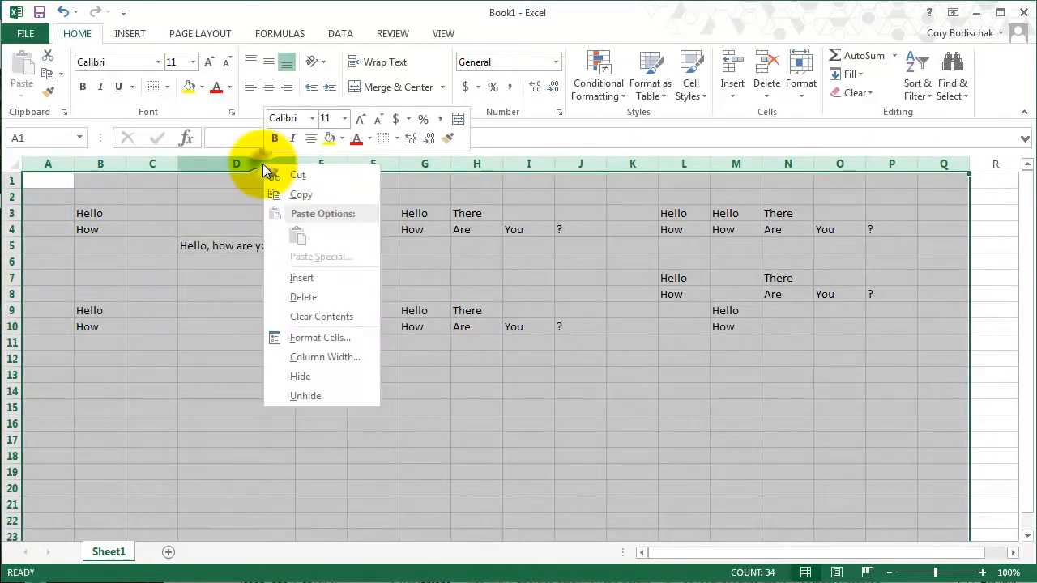
left_click(324, 357)
type("20")
key("Return")
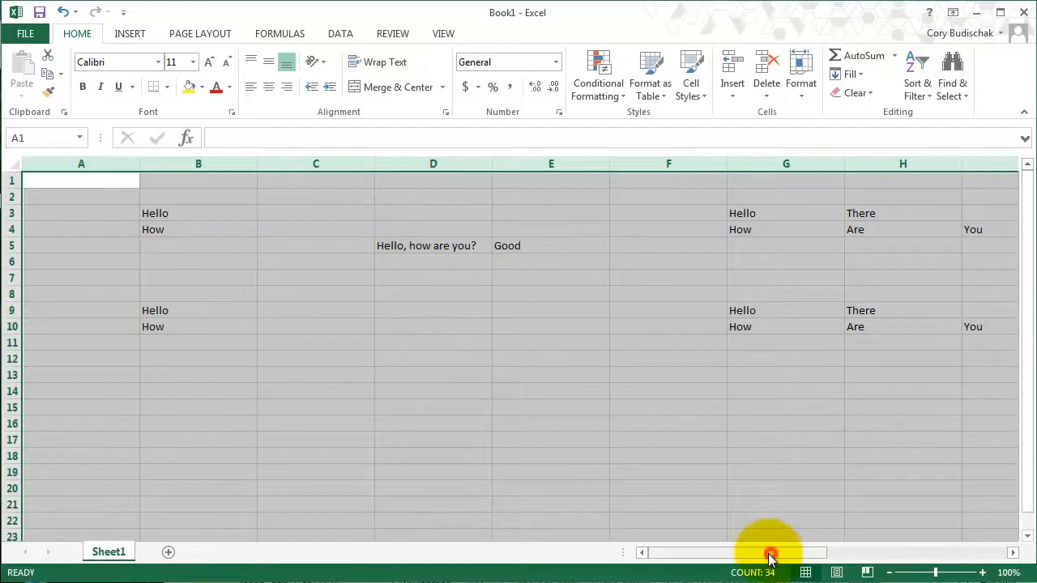
- Enlarge row 10 to a height of about 60.75, and set its row height to 6.75
left_click_drag(12, 319, 14, 384)
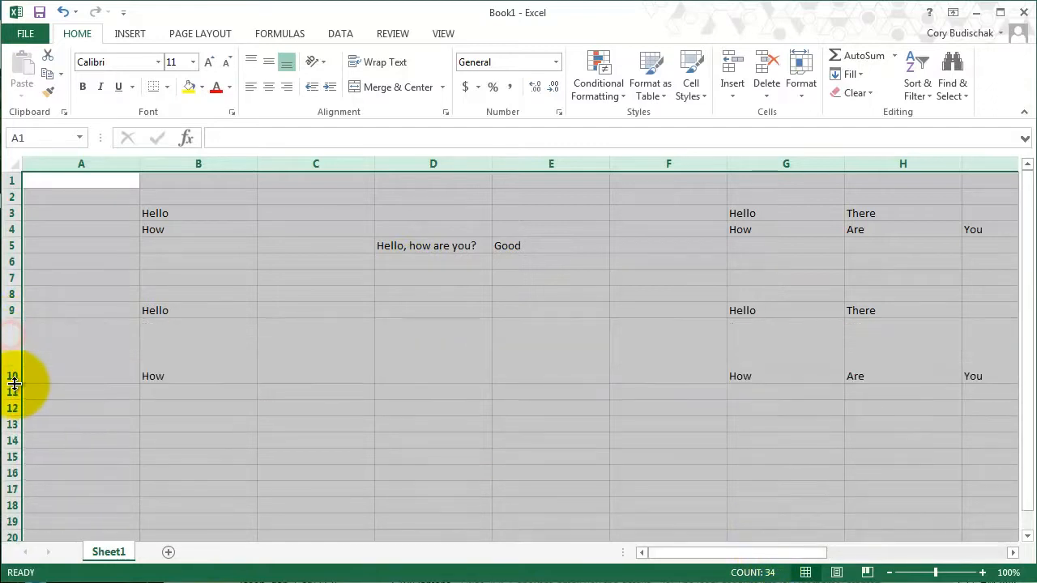
left_click(8, 351)
right_click(10, 352)
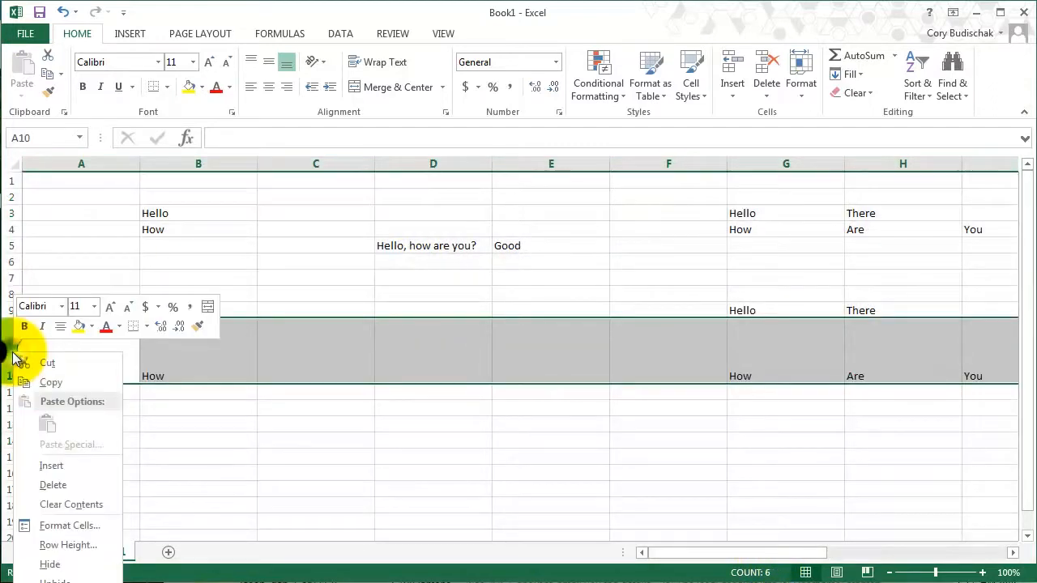
left_click(81, 545)
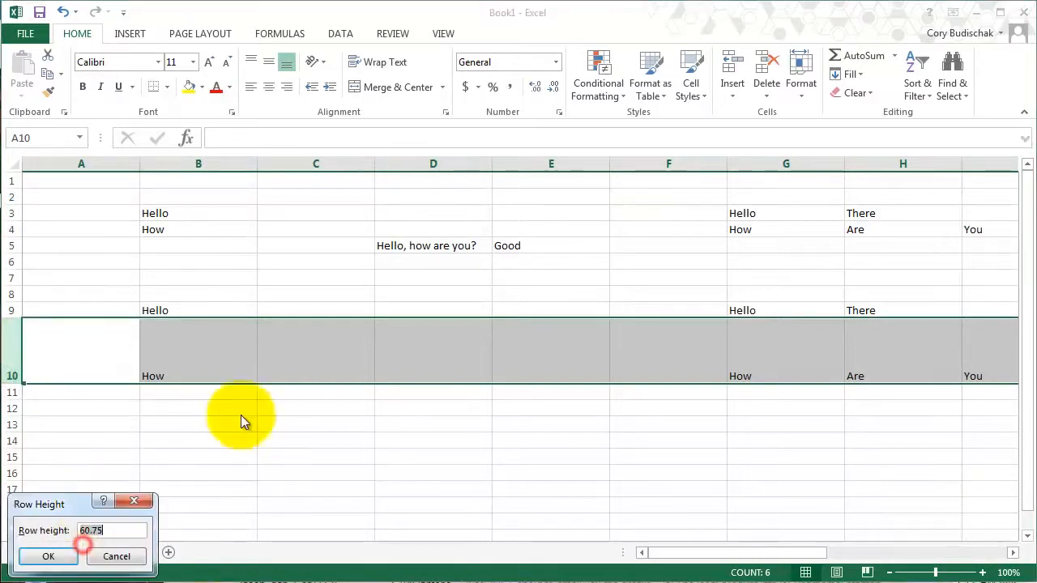
left_click(89, 529)
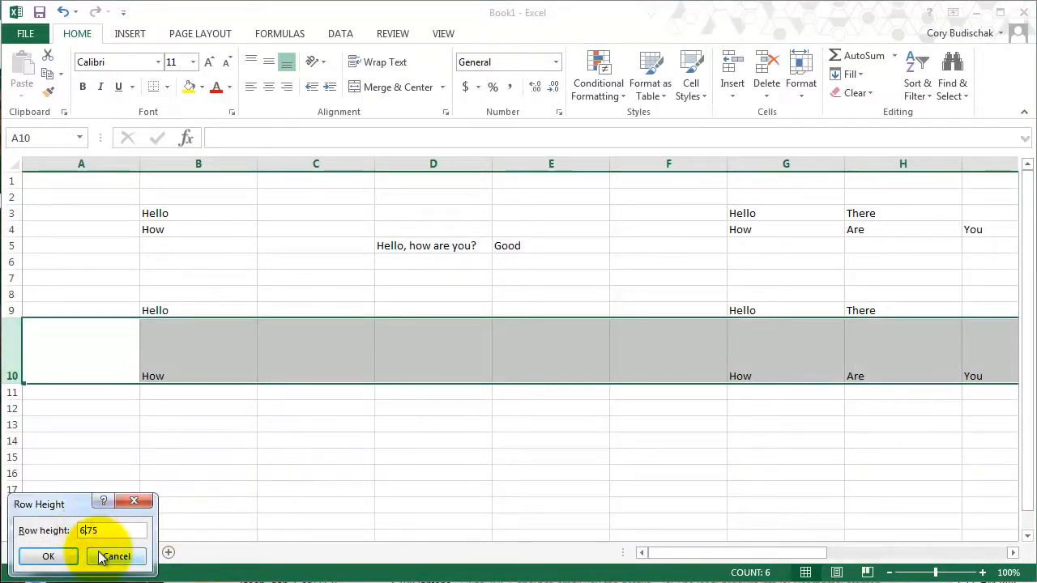
left_click(48, 556)
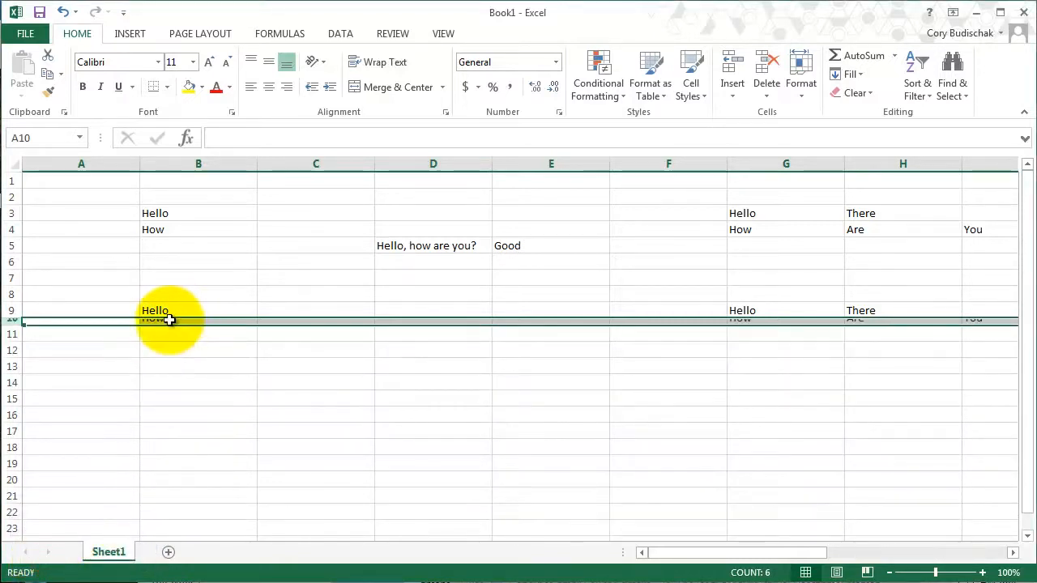
left_click(283, 349)
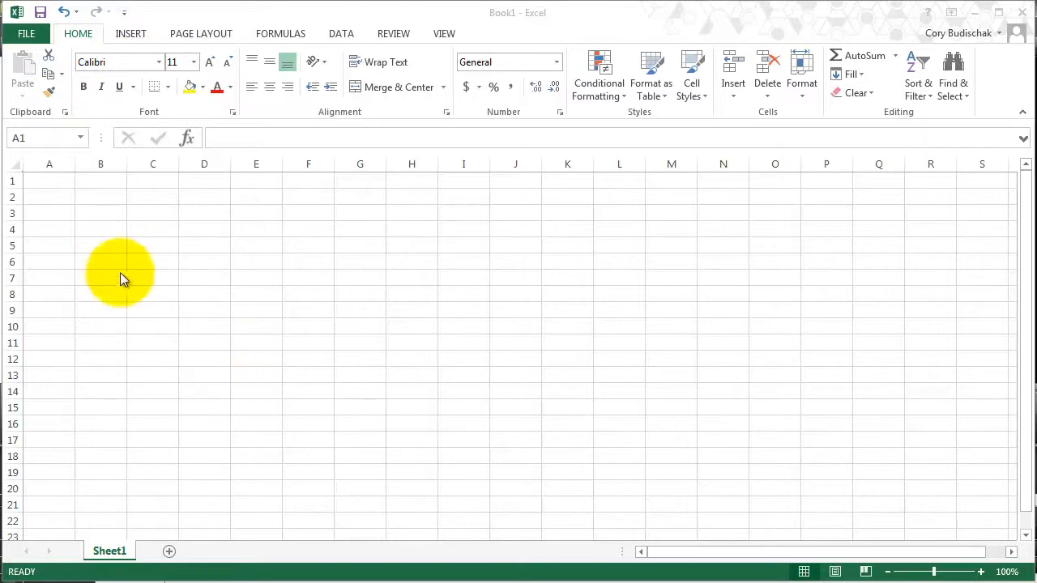
- Enter "dummy" in cell B2 and "text" in cell B3 of the blank sheet
left_click(110, 192)
type("dumm")
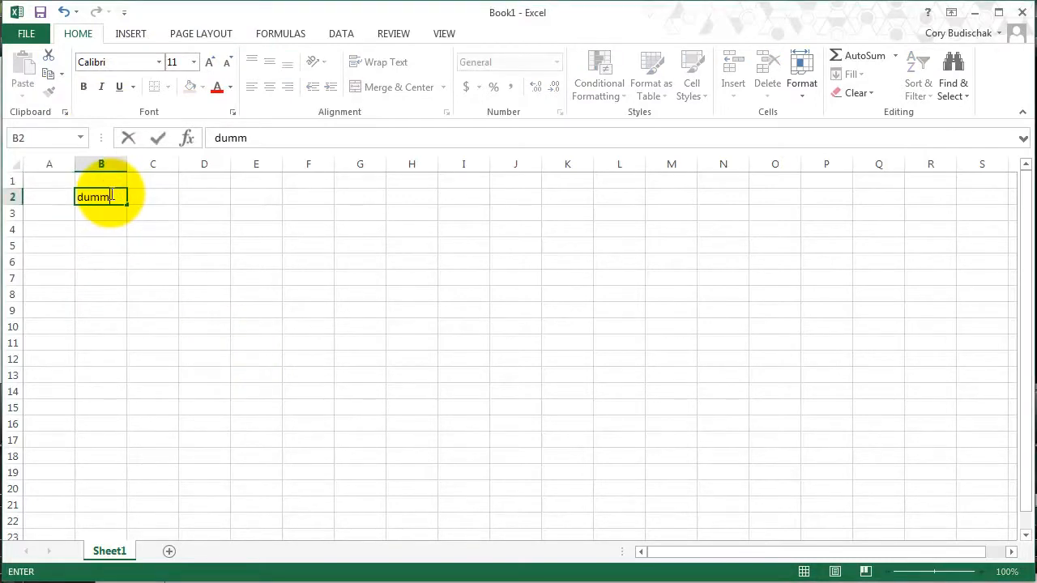
type("y")
key("Return")
type("text")
key("Return")
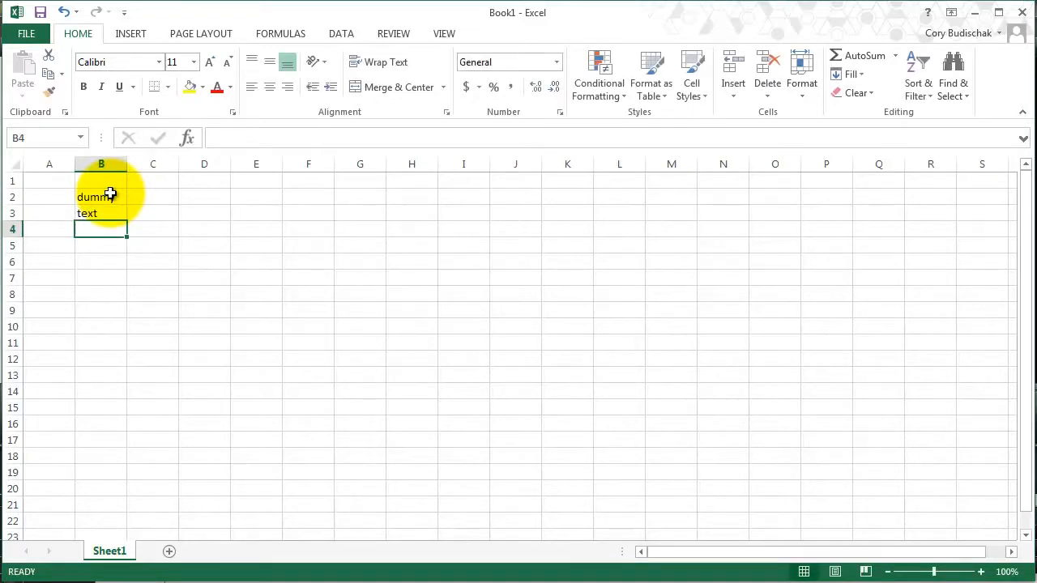
- Format the text in cell B2 with the Algerian font at size 16
left_click(110, 194)
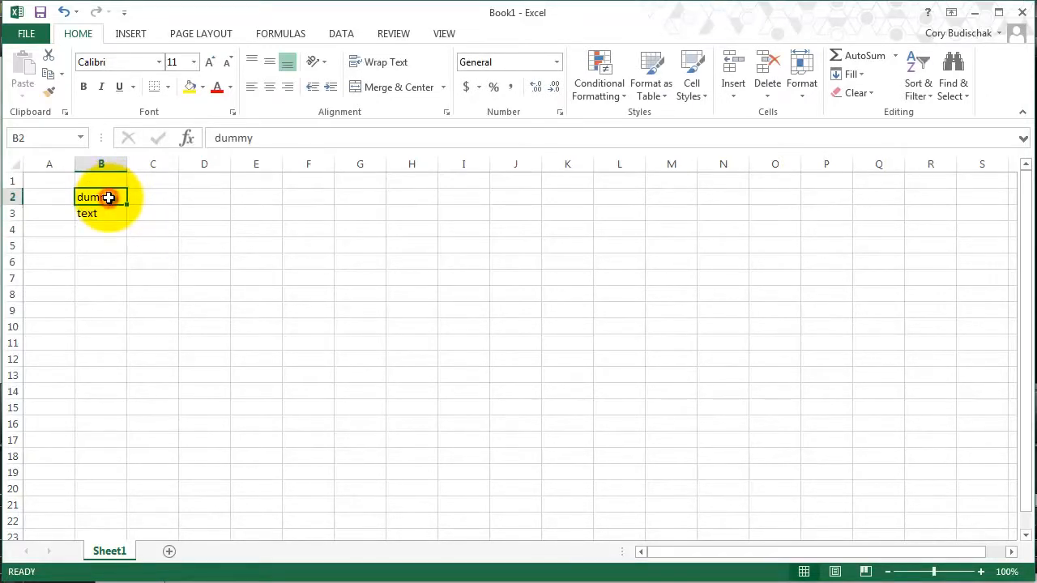
left_click(158, 63)
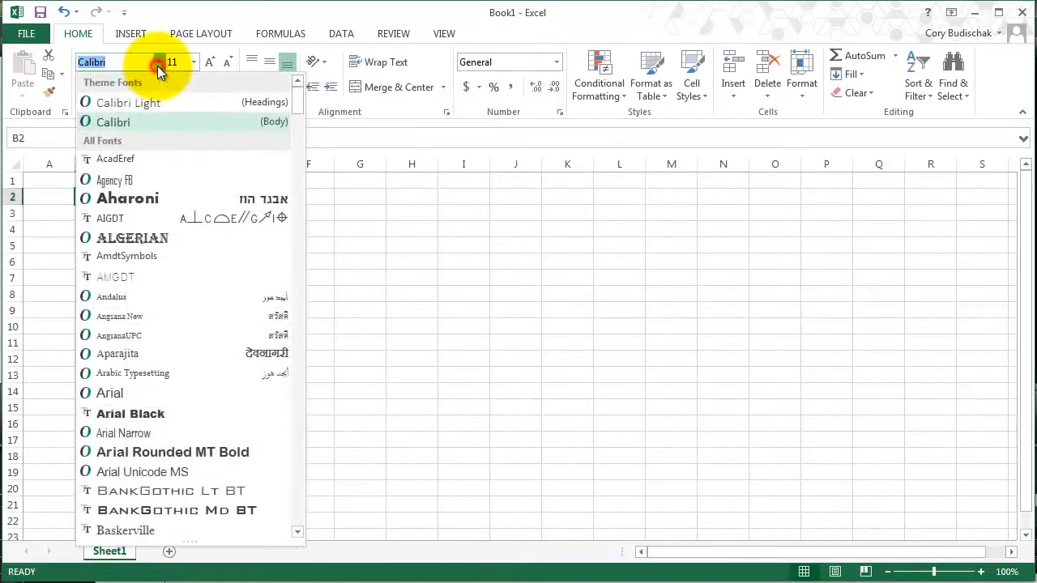
left_click(163, 237)
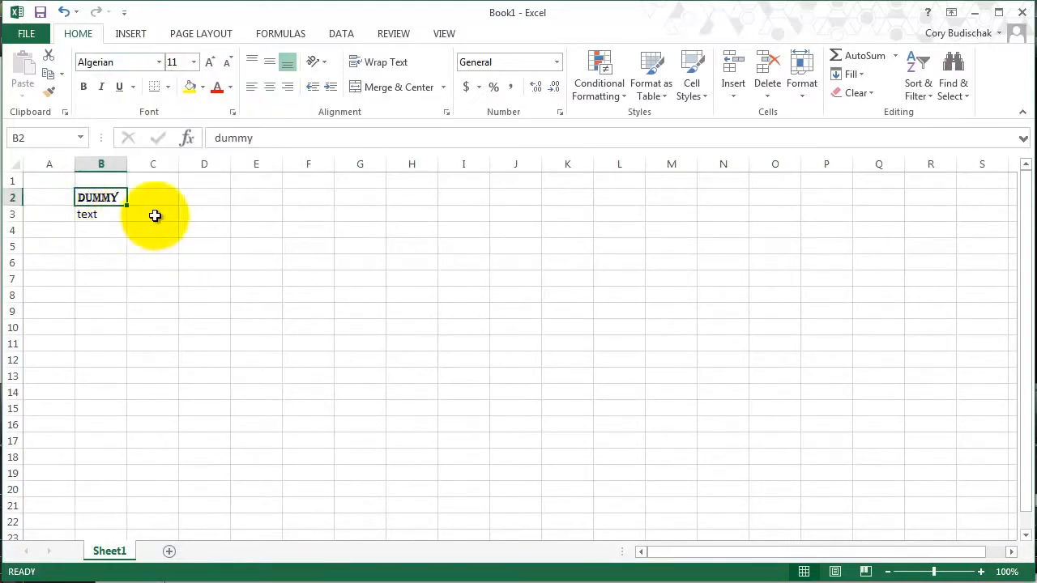
left_click(193, 62)
left_click(173, 173)
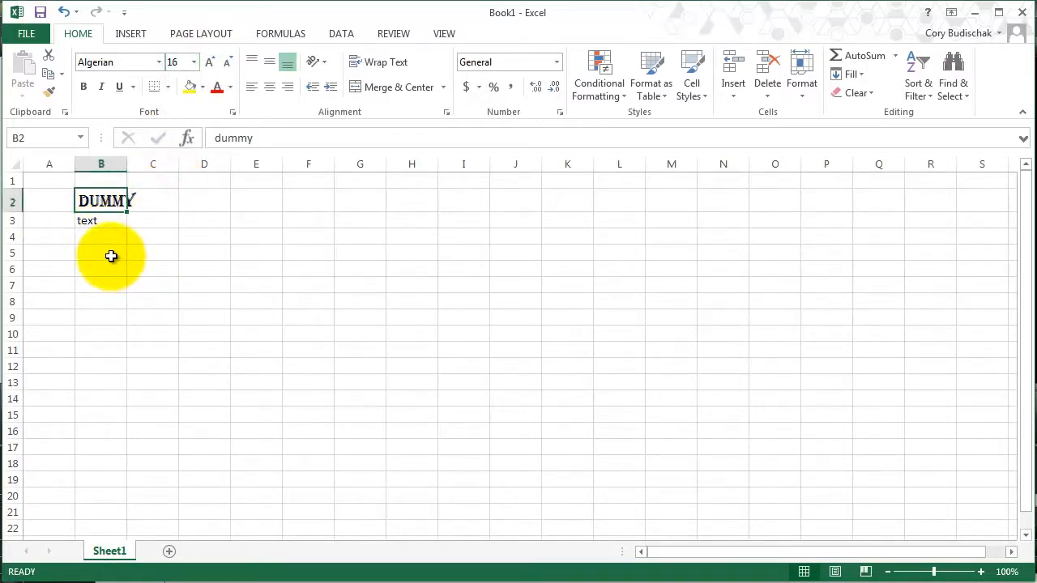
- Increase the font size of cell B2 in increments up to 24
left_click(210, 64)
left_click(210, 64)
left_click(210, 64)
left_click(210, 64)
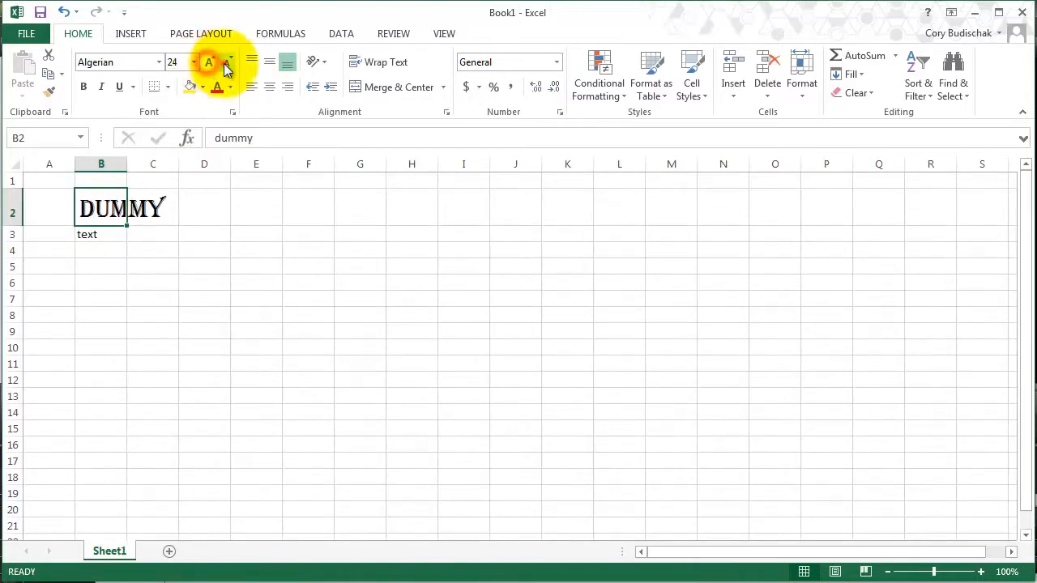
- Decrease the font size of cell B2 in increments to 16, and raise it one increment to 18
left_click(226, 64)
left_click(226, 64)
left_click(225, 64)
left_click(225, 64)
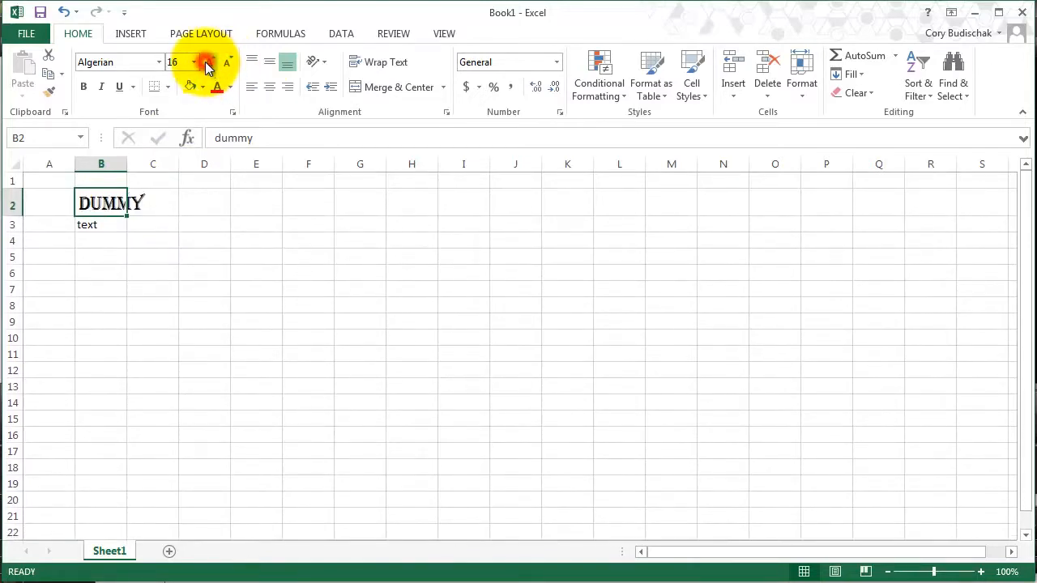
left_click(208, 64)
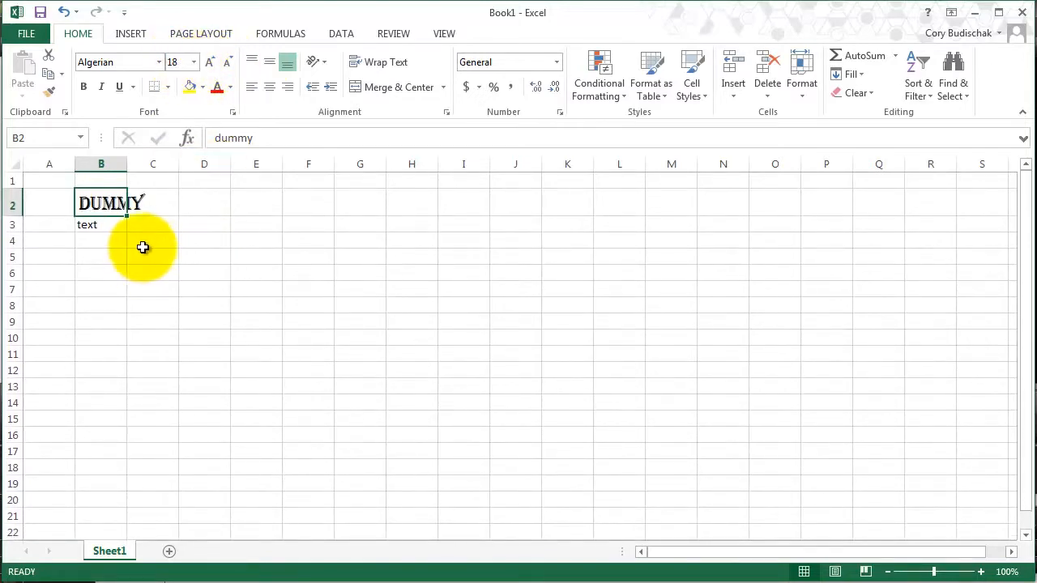
- Fill cell B2 with the gold theme color and change its text color to green
left_click(83, 89)
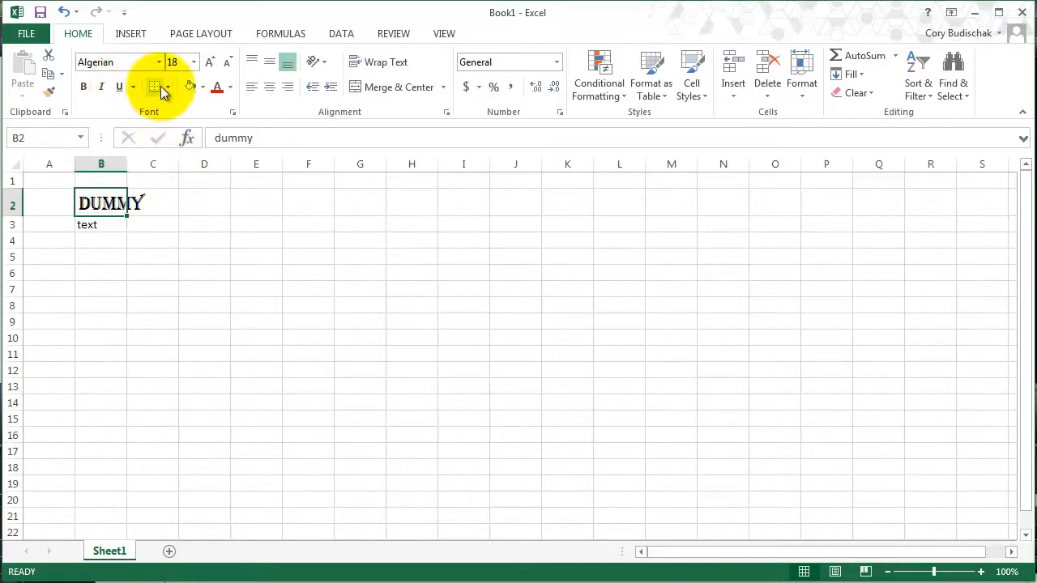
left_click(204, 88)
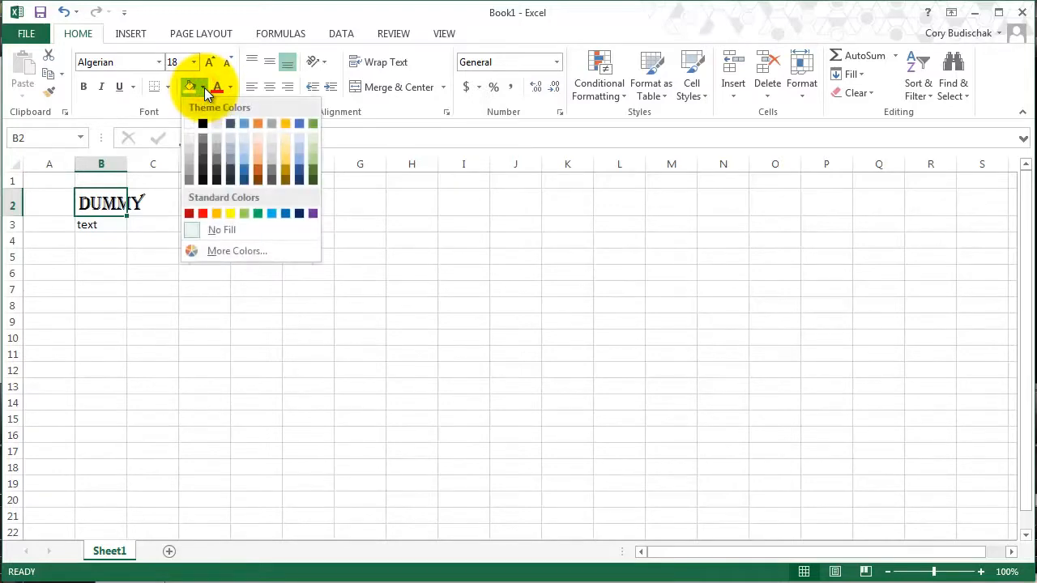
left_click(287, 122)
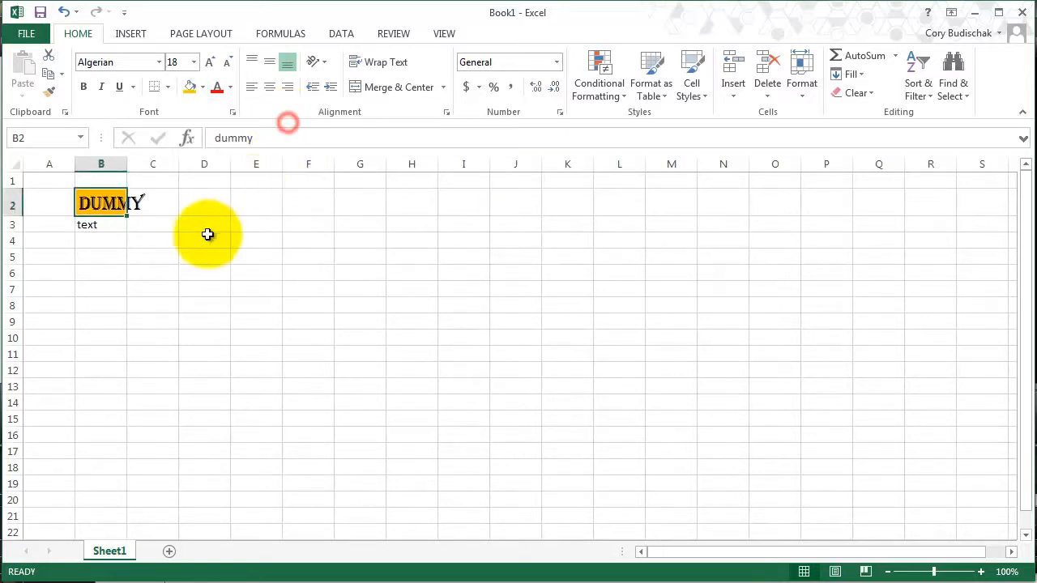
left_click(230, 87)
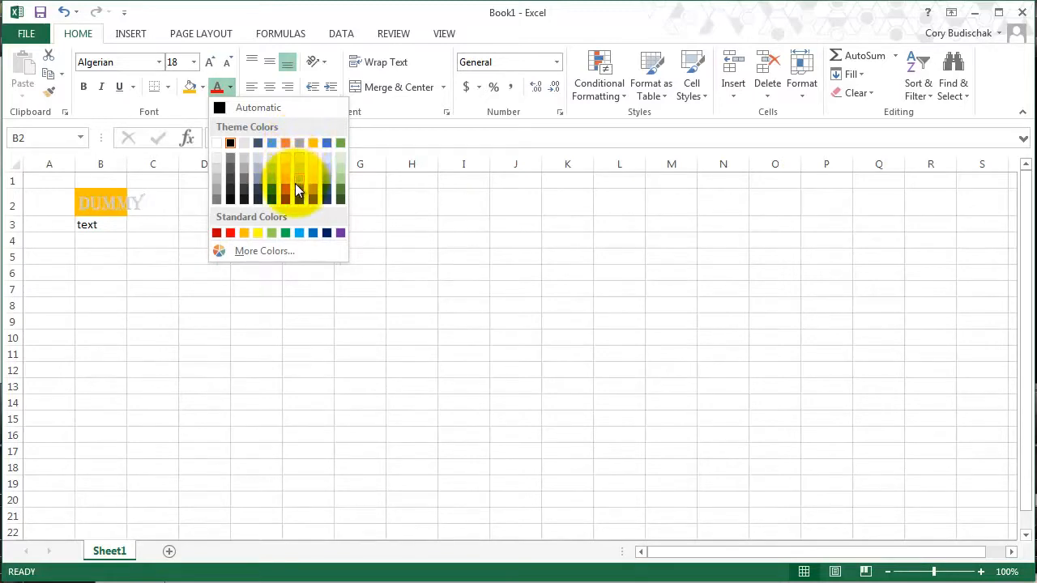
left_click(340, 143)
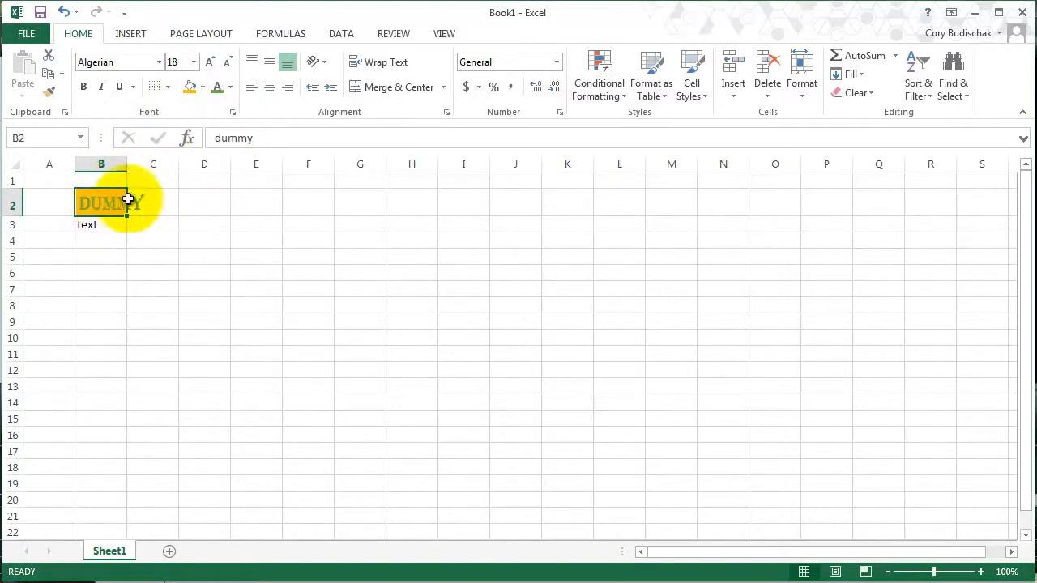
- Reset the text in cell B2 to the normal font through the font settings of Format Cells
left_click(234, 114)
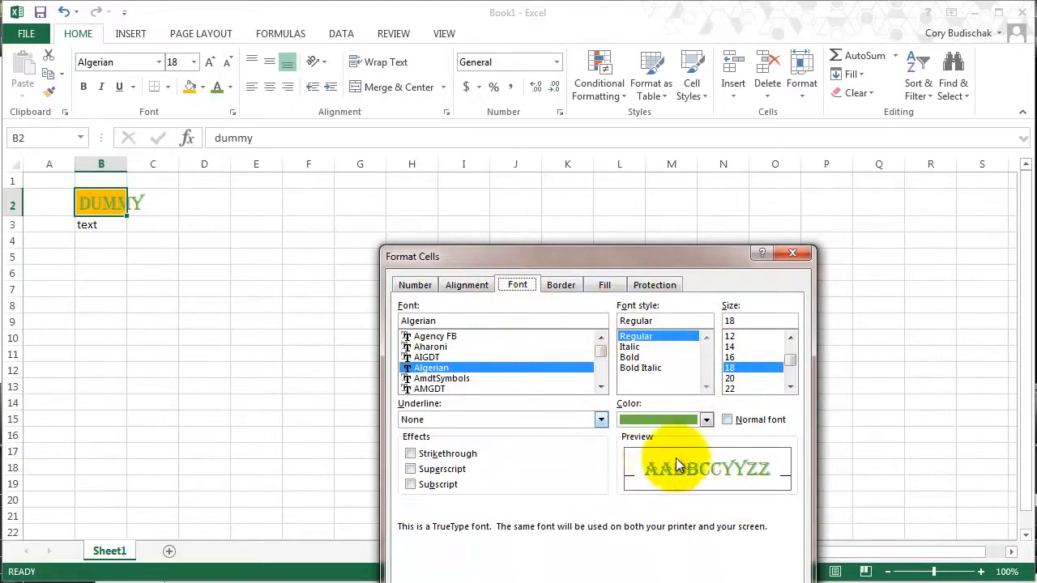
left_click(728, 419)
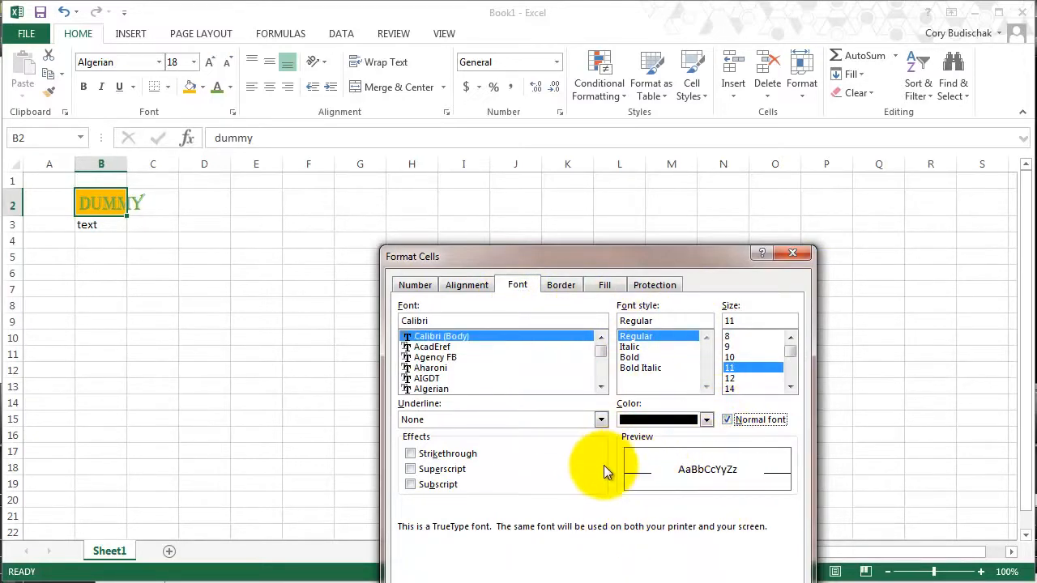
left_click_drag(658, 256, 554, 171)
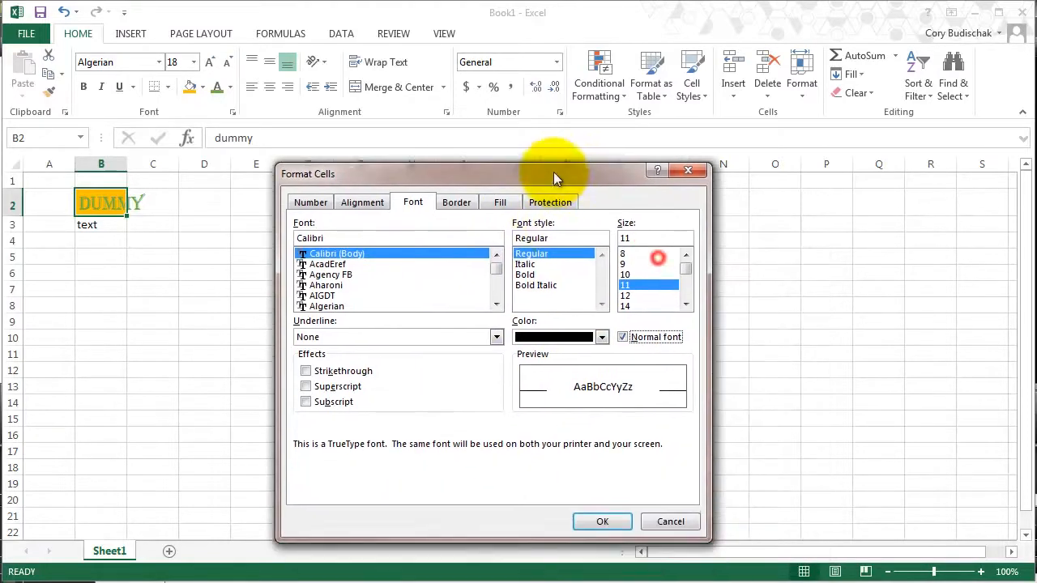
left_click(601, 519)
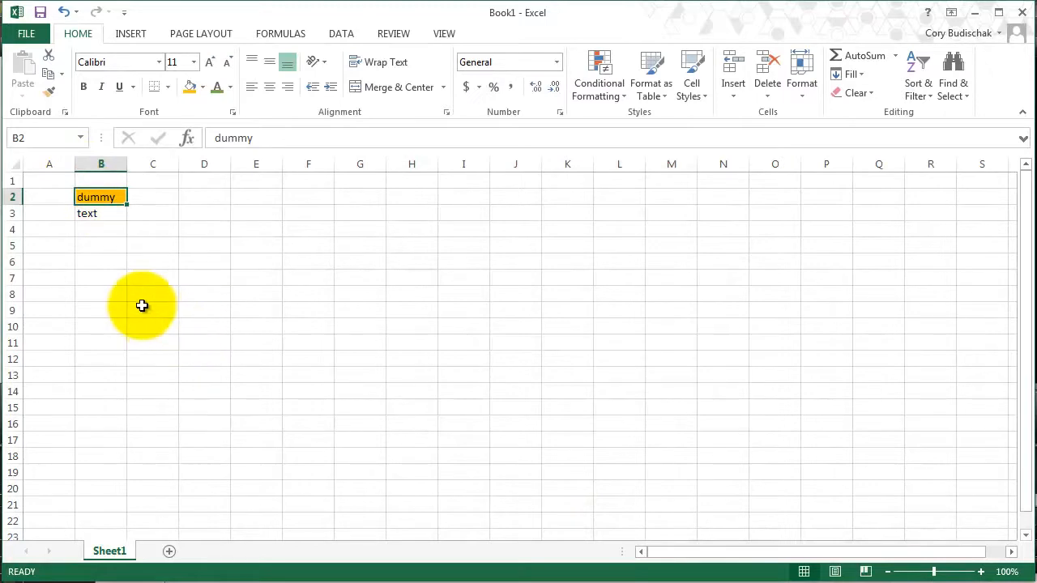
- Add a bottom border to cell B2
left_click(167, 87)
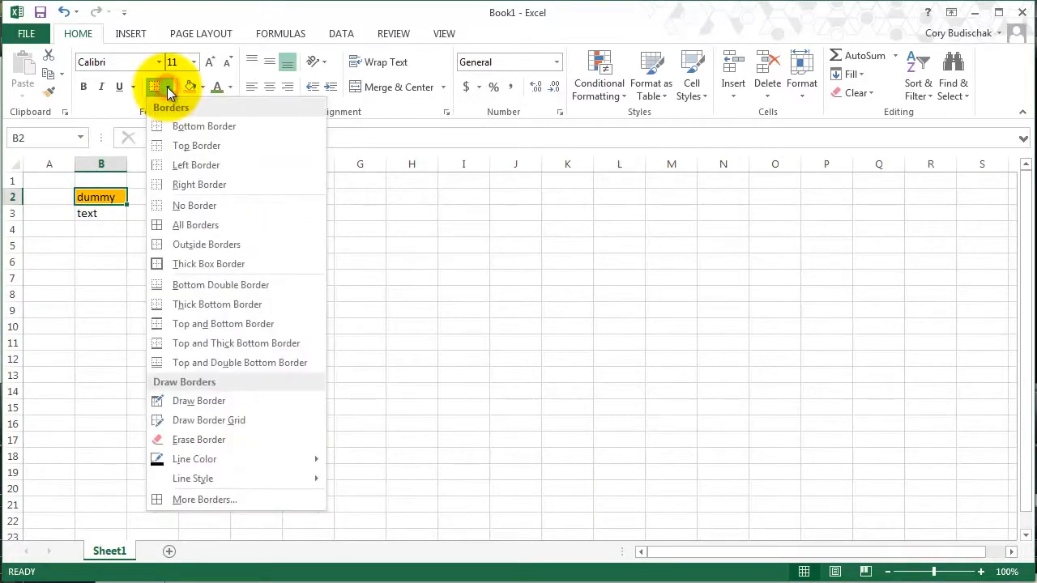
left_click(193, 130)
left_click(294, 240)
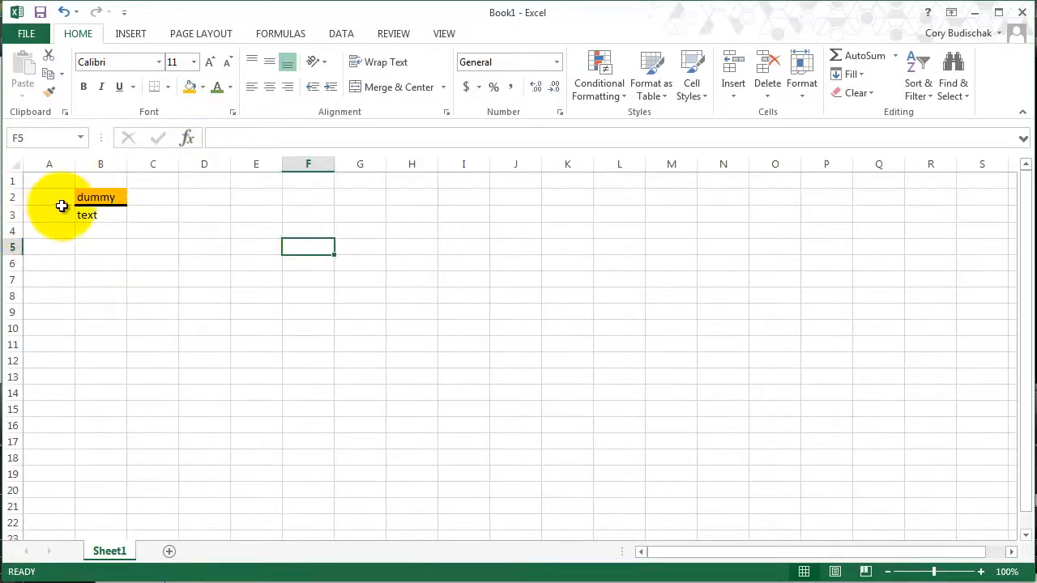
- Apply borders to all sides of cell G4
left_click(168, 86)
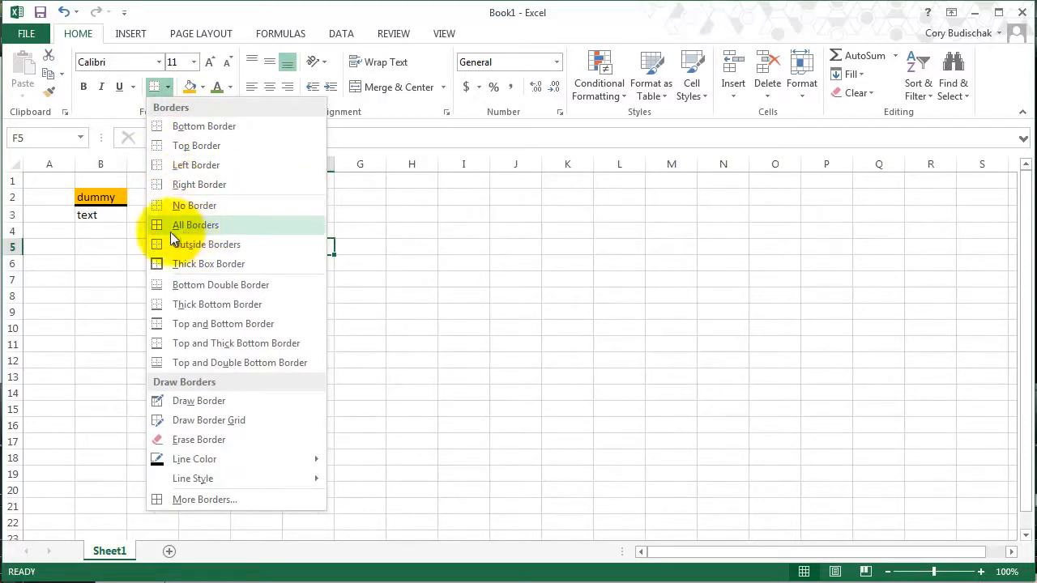
left_click(470, 267)
left_click(382, 232)
left_click(169, 86)
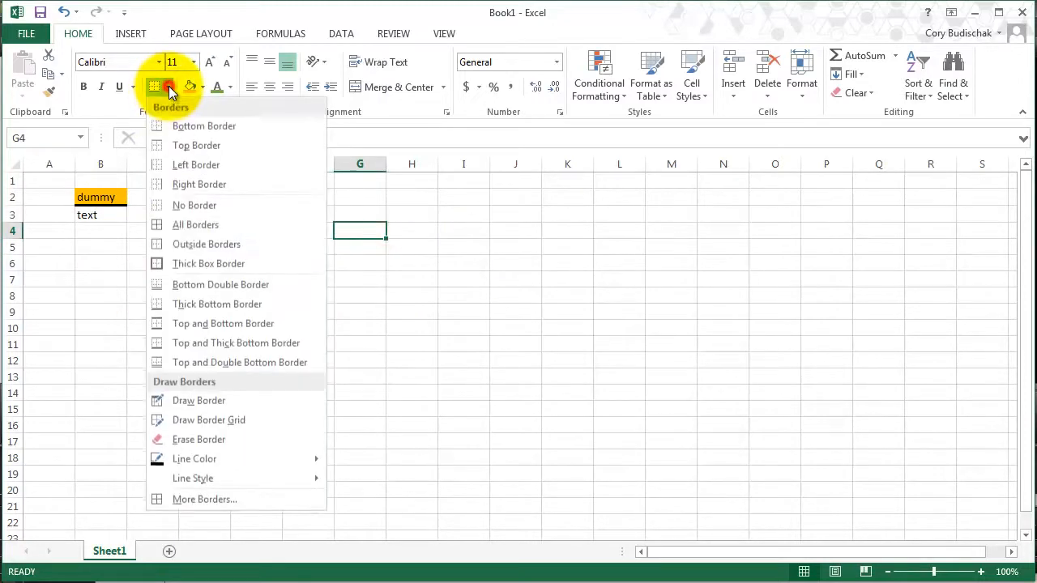
left_click(176, 234)
left_click(341, 265)
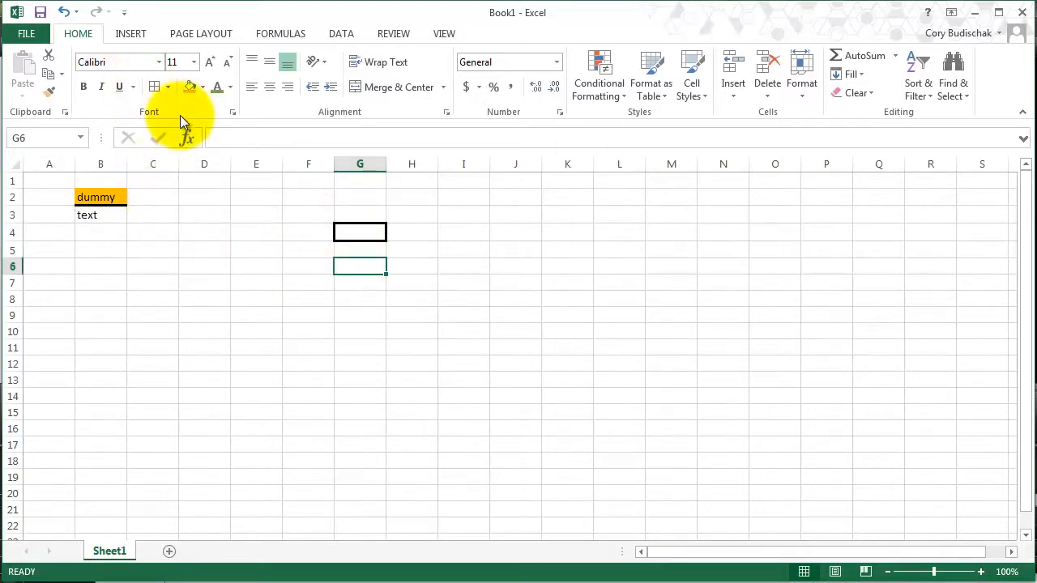
- Surround the range E6:J13 with a thick box border
left_click(168, 87)
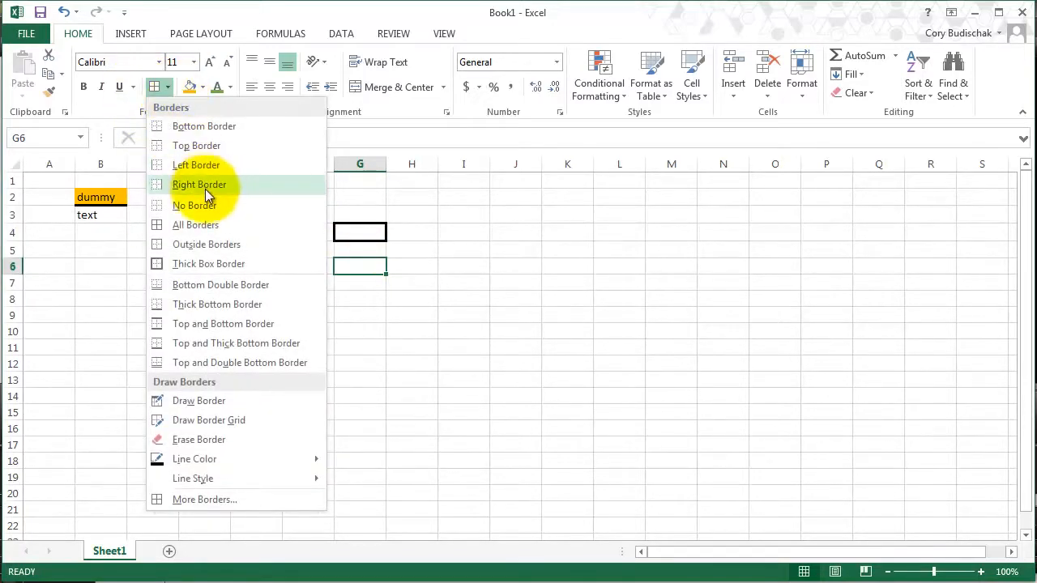
left_click(217, 264)
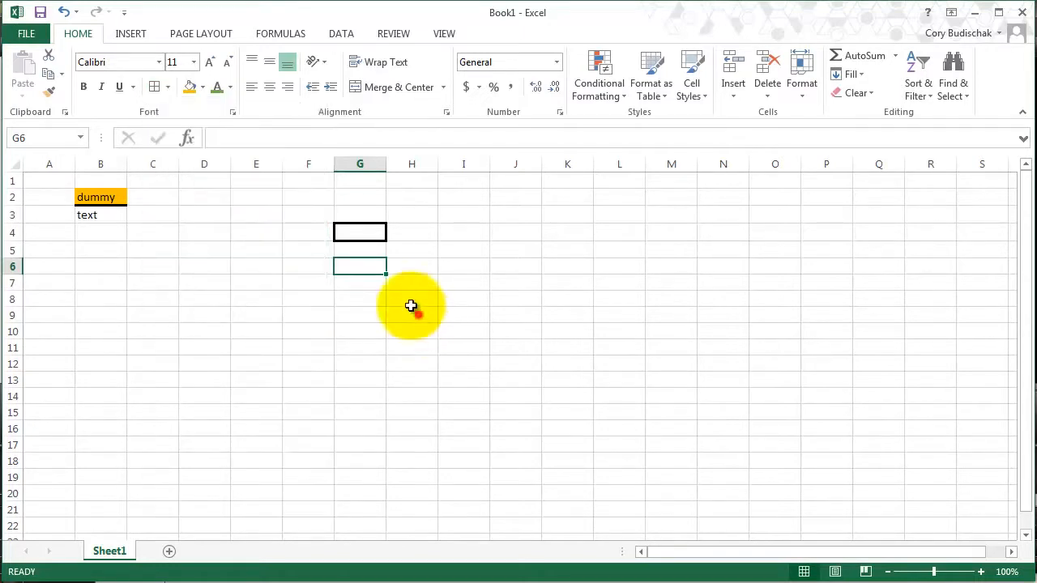
left_click_drag(359, 274, 515, 363)
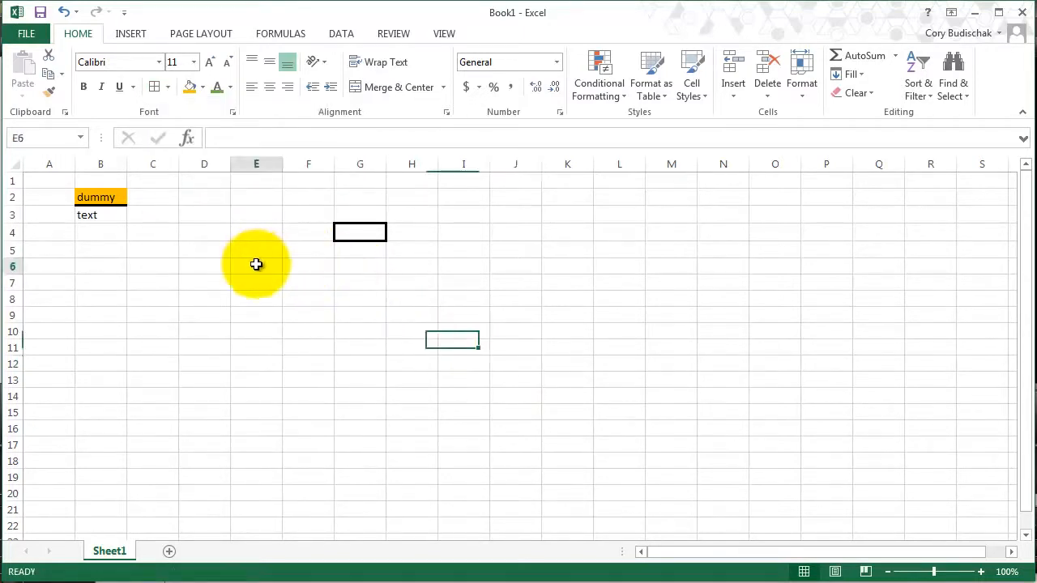
left_click_drag(255, 262, 502, 377)
left_click(170, 86)
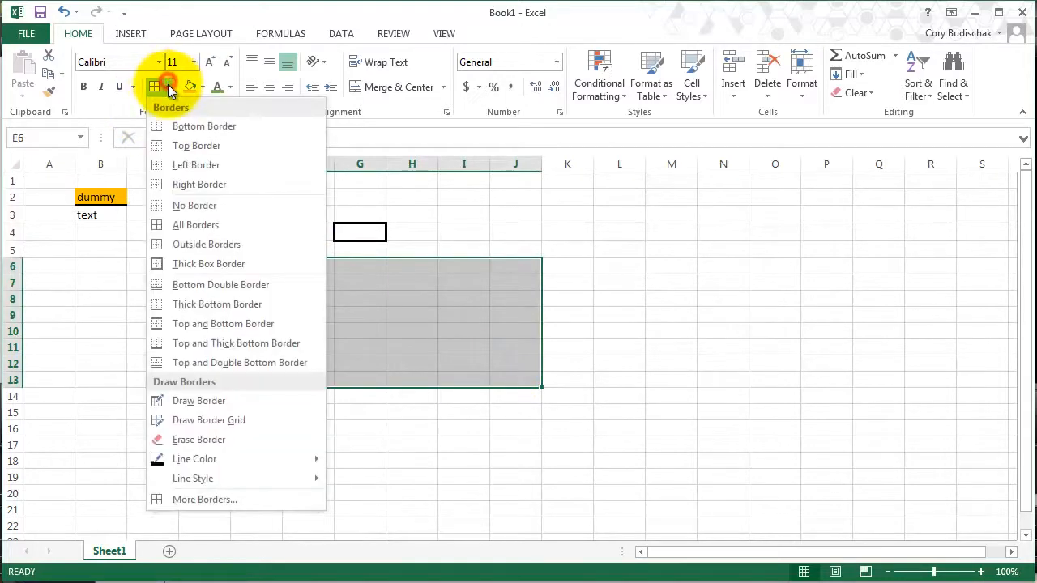
left_click(180, 261)
left_click(510, 316)
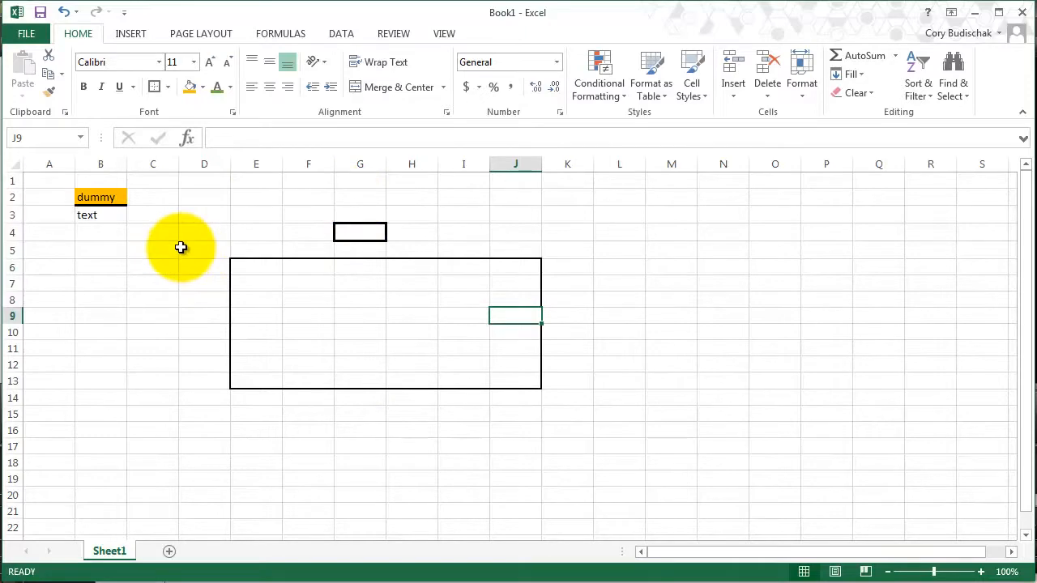
- Use Draw Border to draw several separate border lines around B6:C11 and a box around B12:C15
left_click(168, 88)
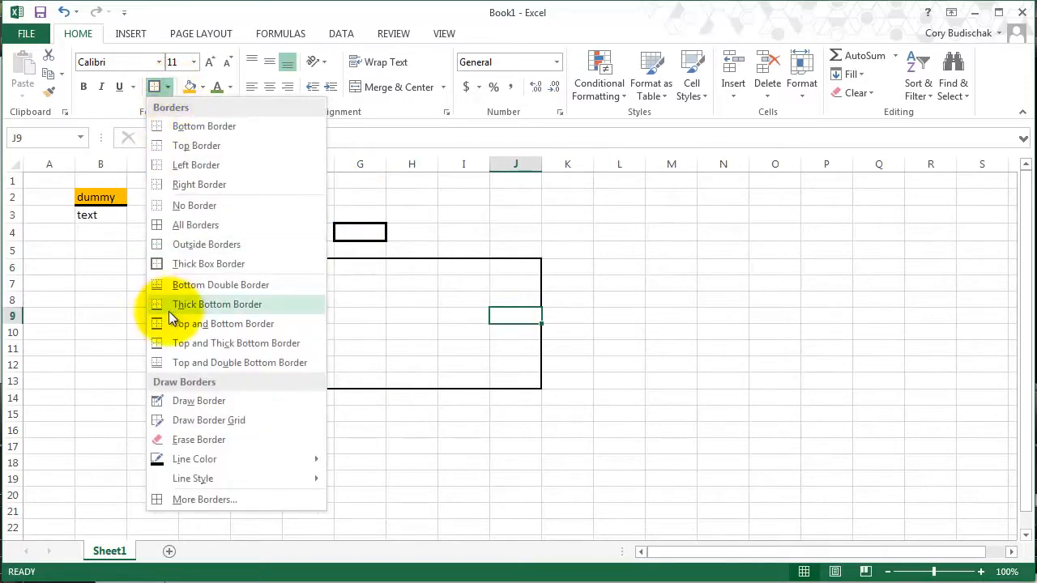
left_click(195, 402)
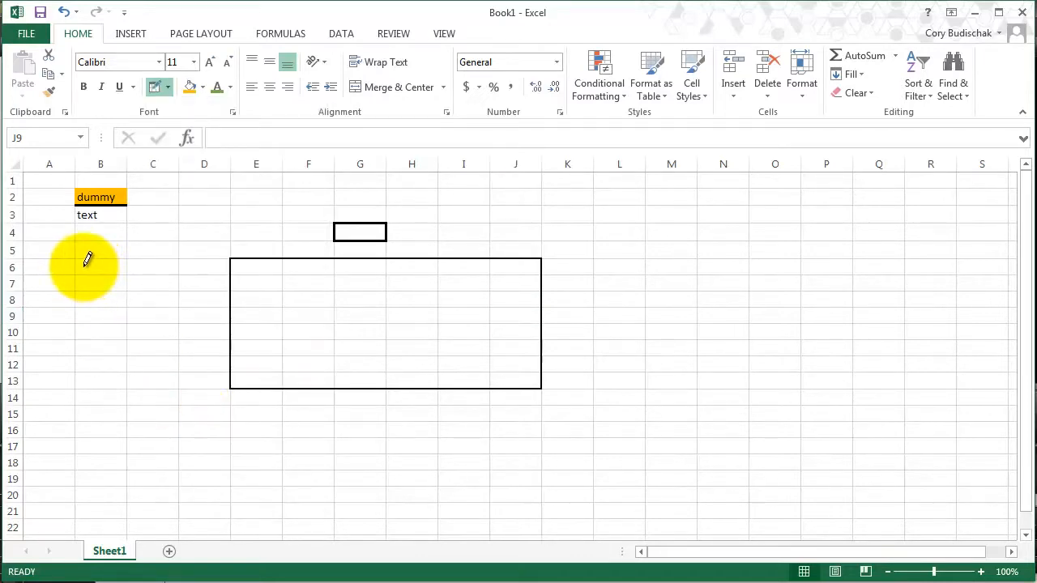
mouse_move(88, 252)
left_mouse_down()
mouse_move(151, 250)
mouse_move(123, 289)
mouse_move(81, 273)
mouse_move(81, 261)
mouse_move(104, 277)
mouse_move(146, 276)
left_mouse_up()
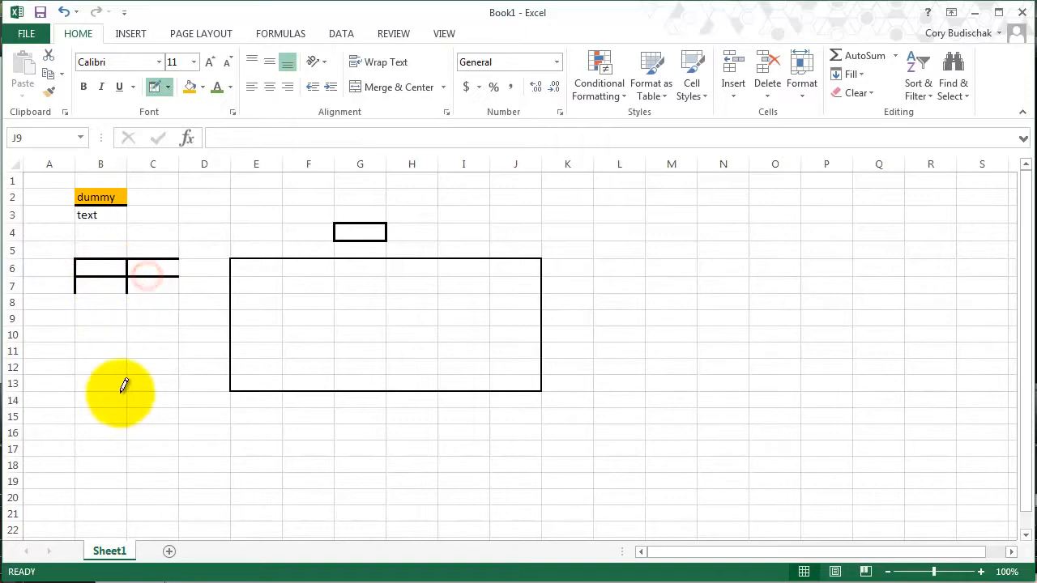
left_click(127, 319)
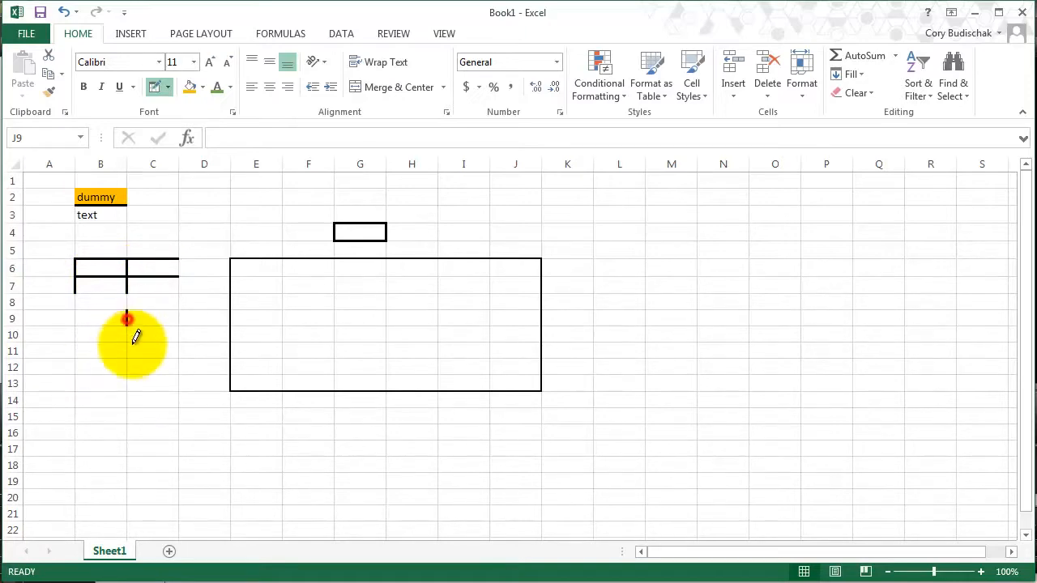
left_click_drag(130, 332, 127, 356)
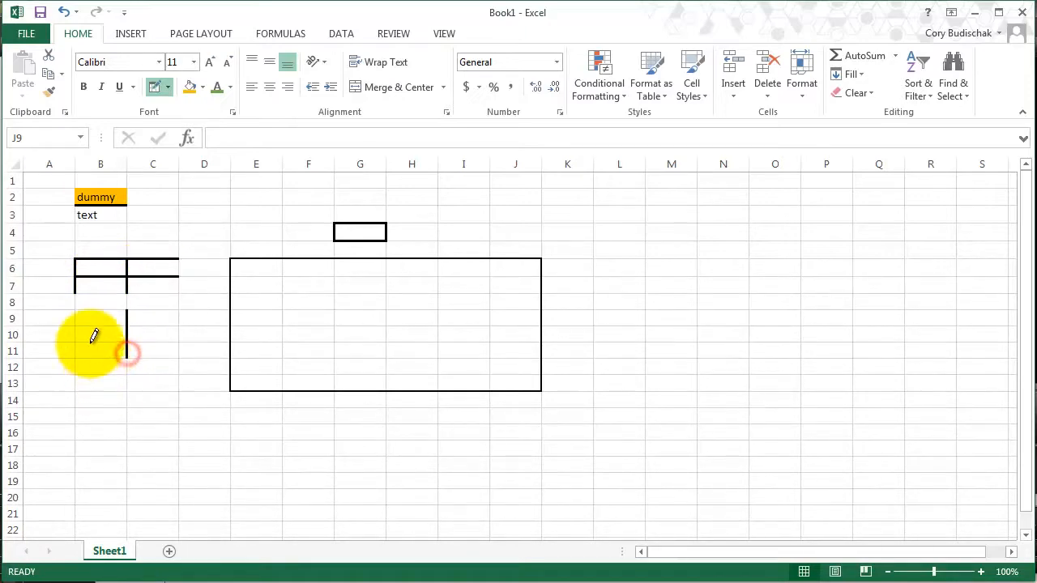
left_click_drag(77, 330, 81, 310)
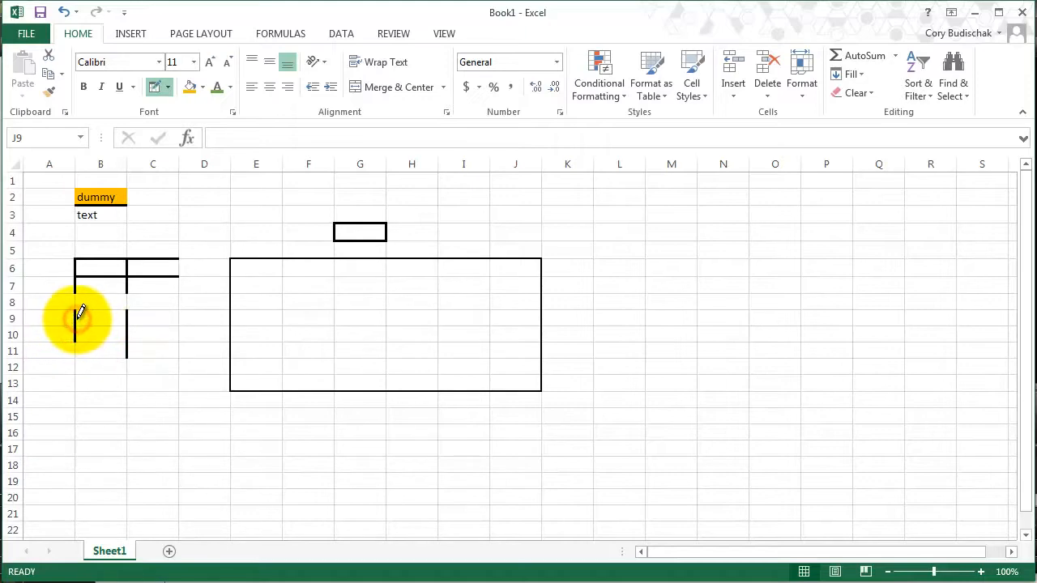
mouse_move(84, 363)
left_mouse_down()
mouse_move(170, 412)
mouse_move(162, 423)
left_mouse_up()
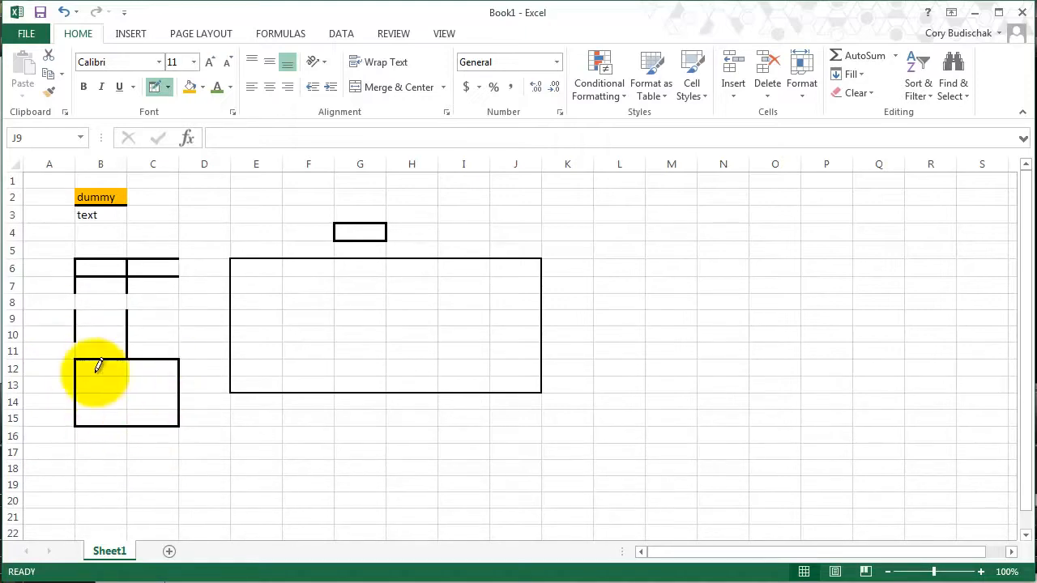
- Draw a border grid over the range L5:P13
left_click(169, 86)
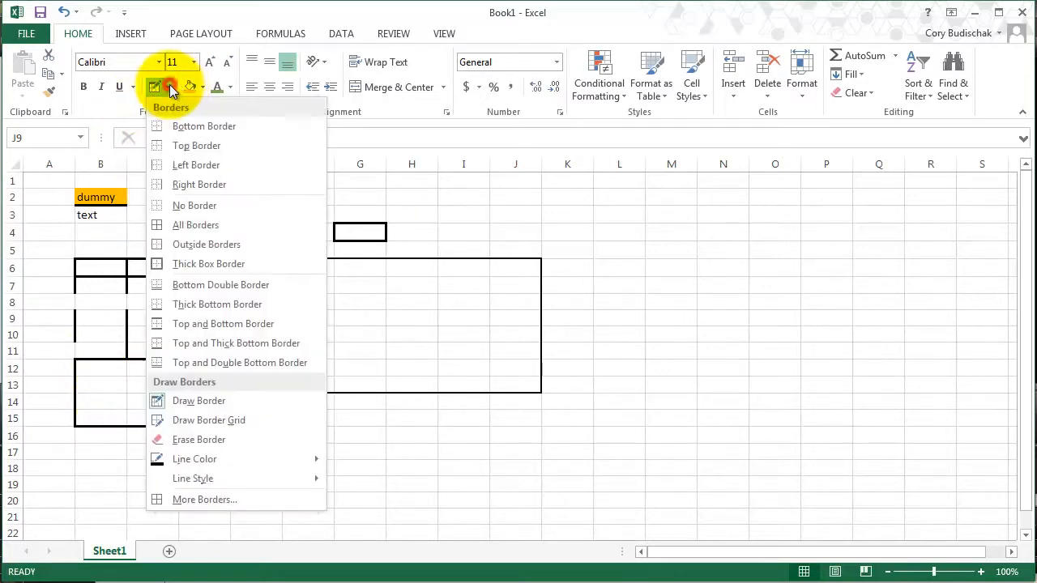
left_click(236, 420)
mouse_move(628, 249)
left_mouse_down()
mouse_move(855, 374)
mouse_move(850, 392)
left_mouse_up()
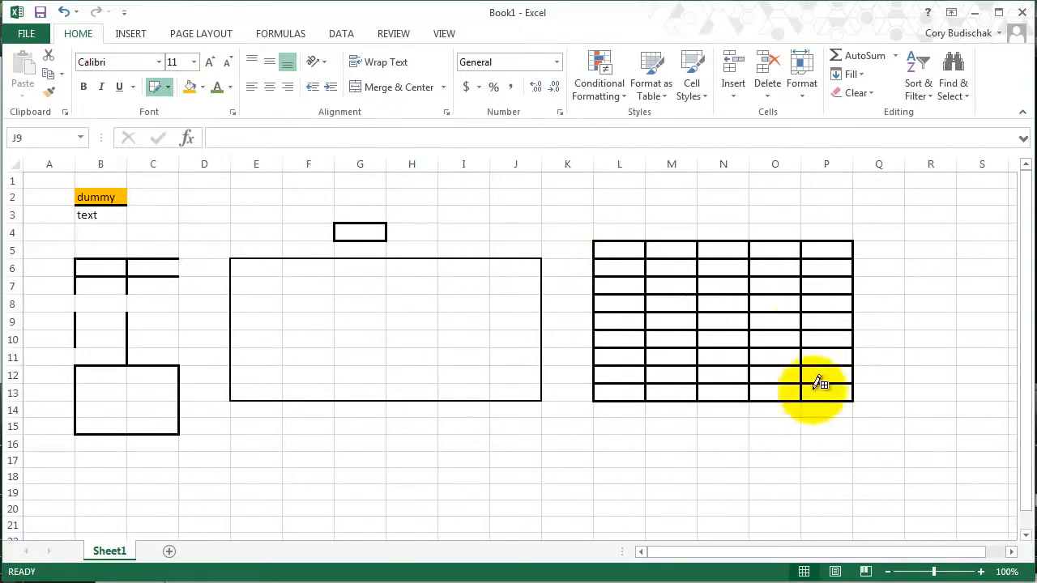
- Set the border line color to red and draw a border grid over the range E15:J20
left_click(169, 88)
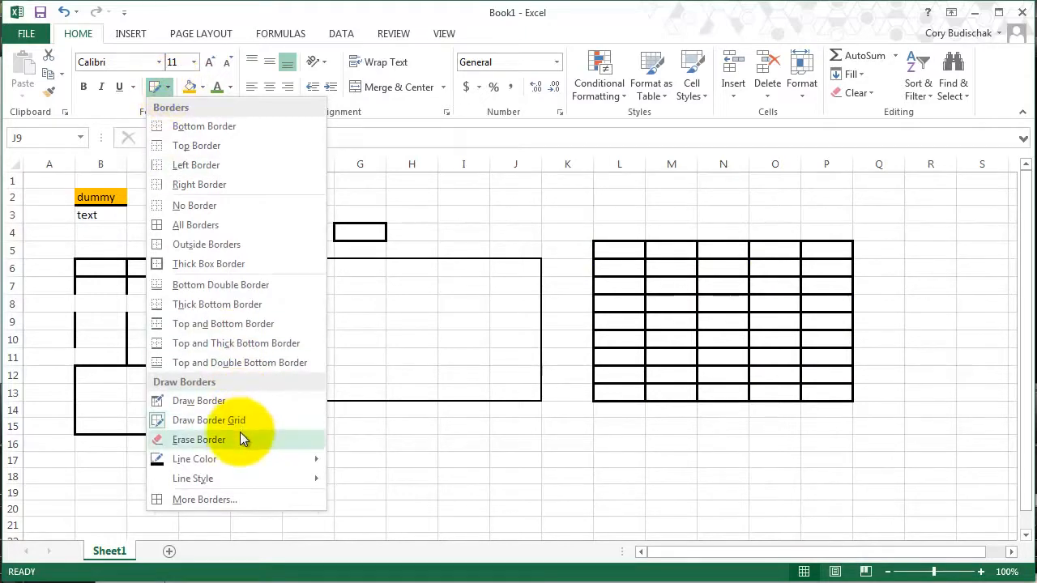
mouse_move(245, 462)
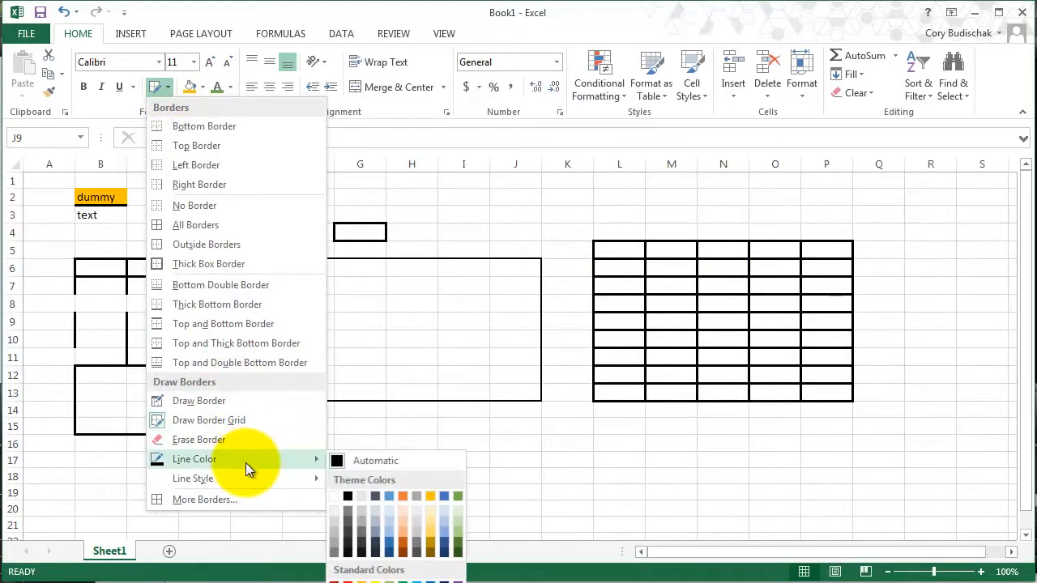
left_click(334, 538)
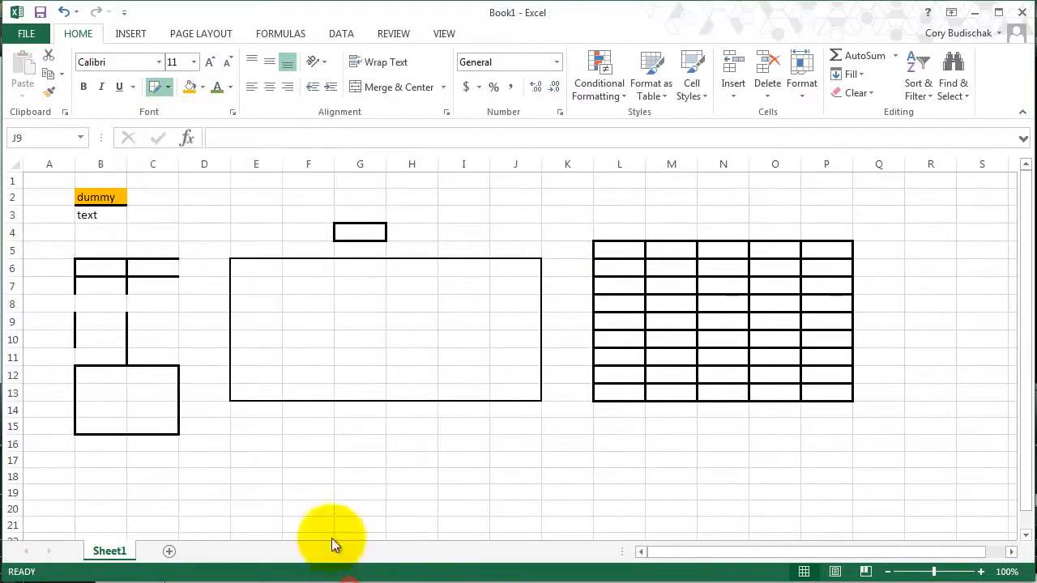
mouse_move(257, 431)
left_mouse_down()
mouse_move(509, 497)
mouse_move(530, 518)
left_mouse_up()
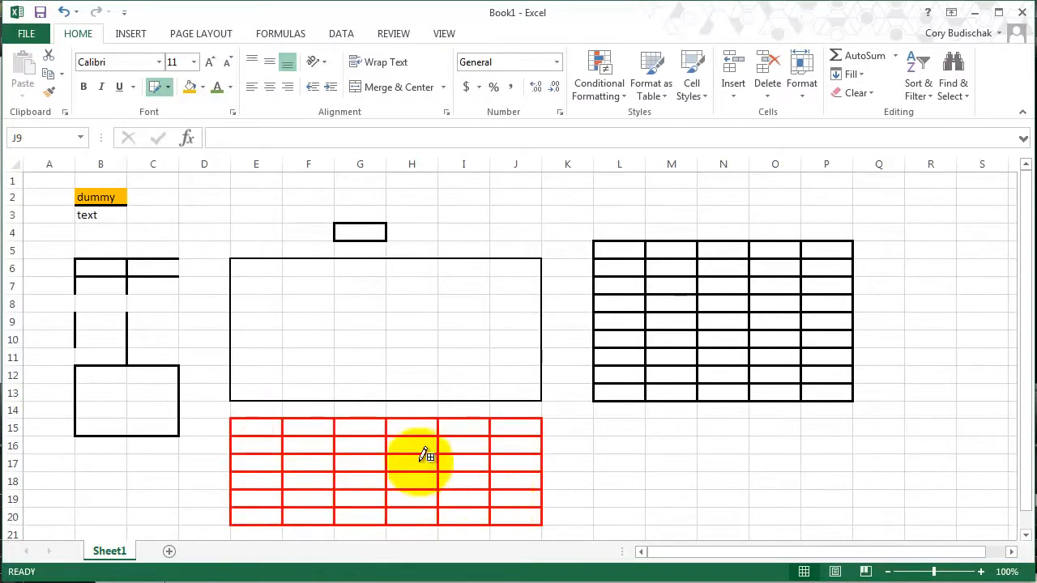
- Set the border line style to the fine dotted line and draw a border grid over M15:P18
left_click(169, 86)
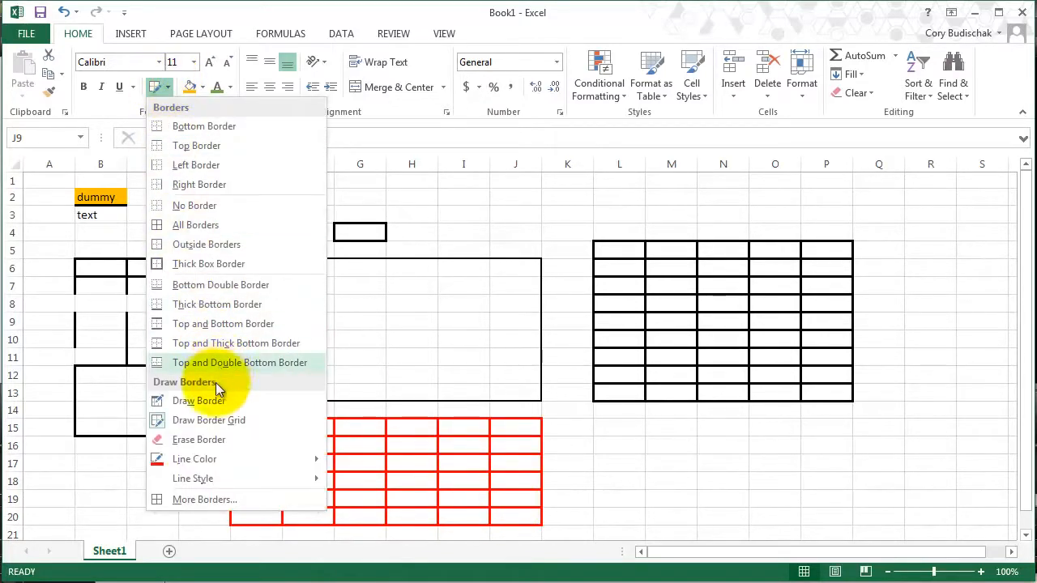
left_click(230, 480)
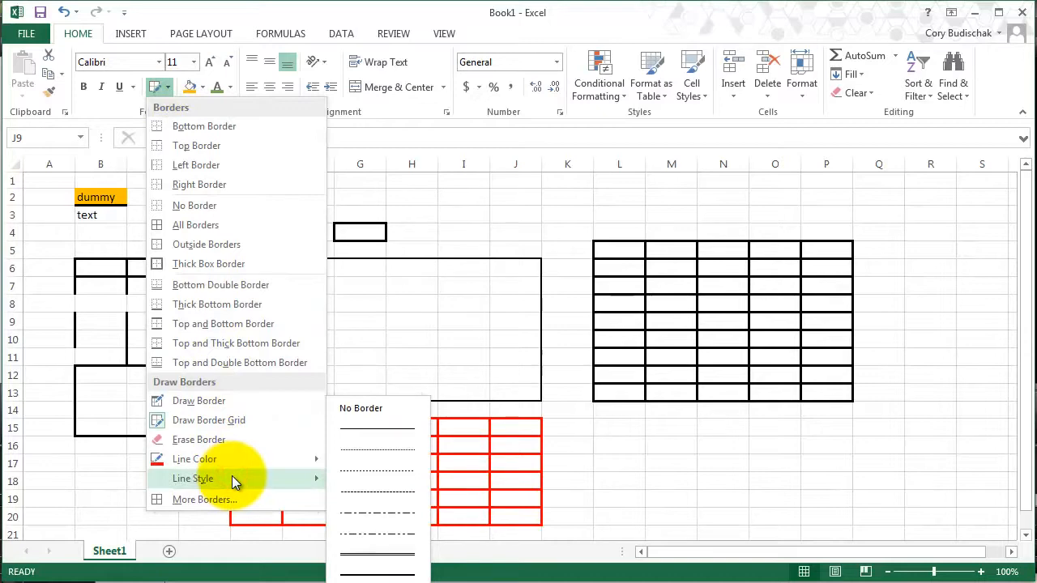
left_click(395, 452)
left_click_drag(669, 431, 820, 486)
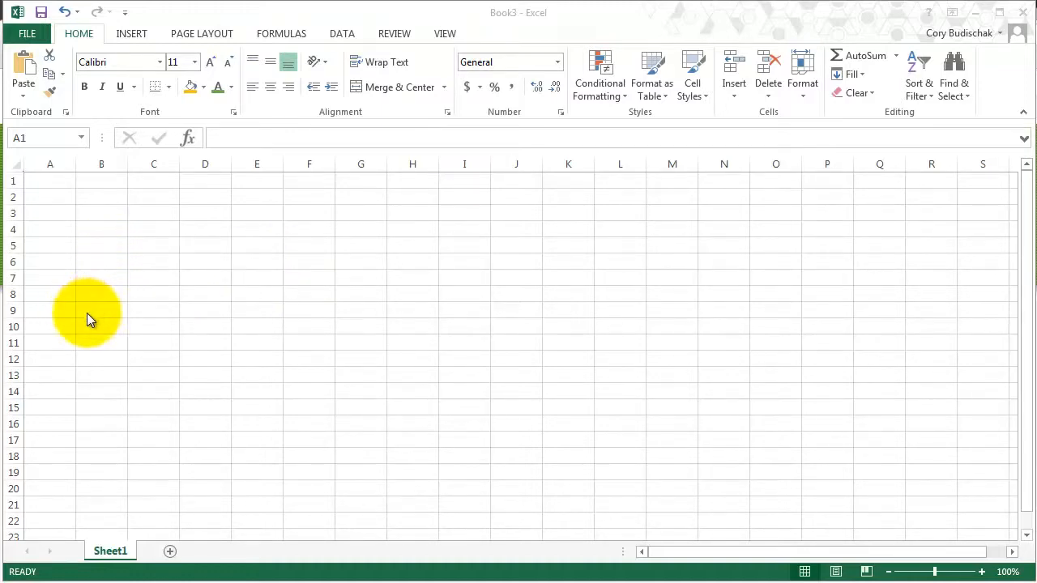
- Enter "dummy" in cell C2 and "text" in cell C3
left_click(165, 195)
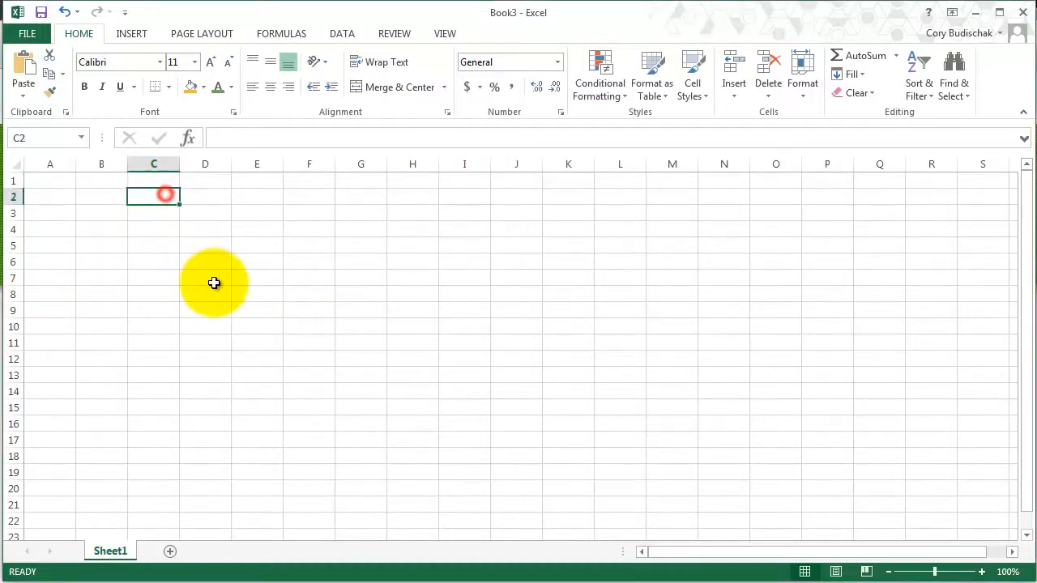
type("dummy")
key("Return")
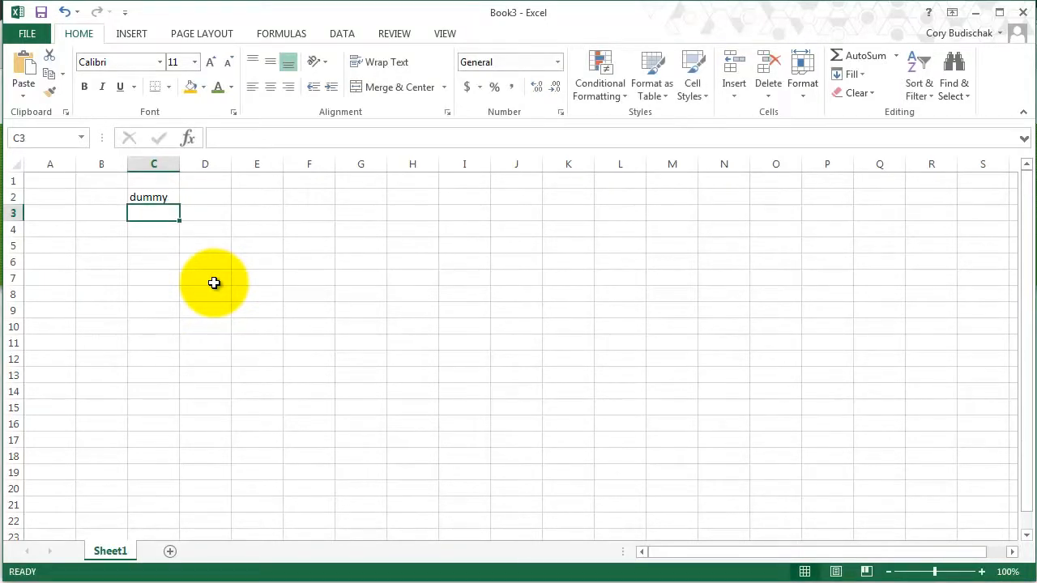
type("text")
key("Return")
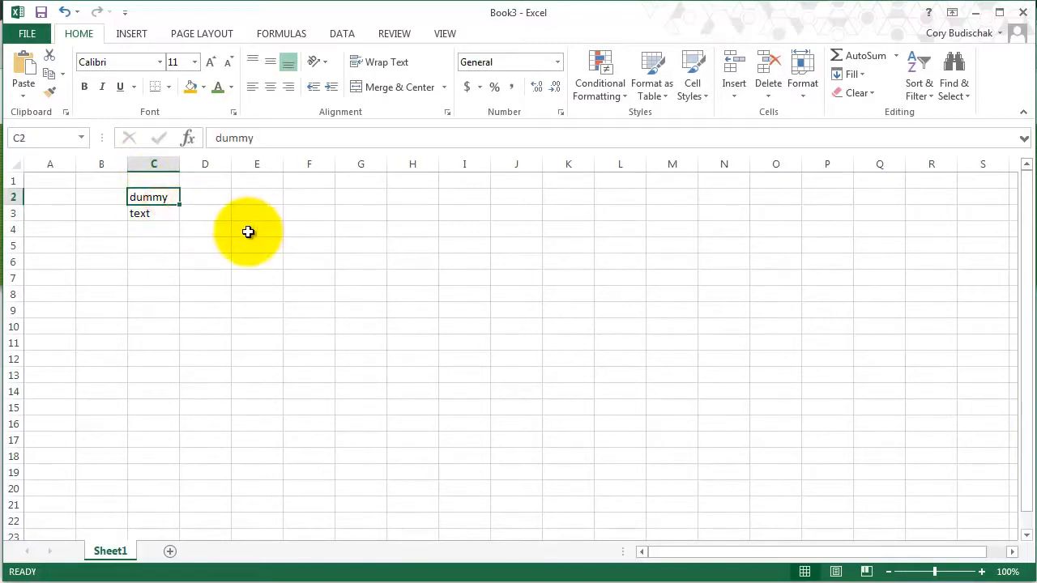
- Cycle cell C2 through middle, top and bottom vertical alignment, and make row 2 several times taller
left_click(269, 65)
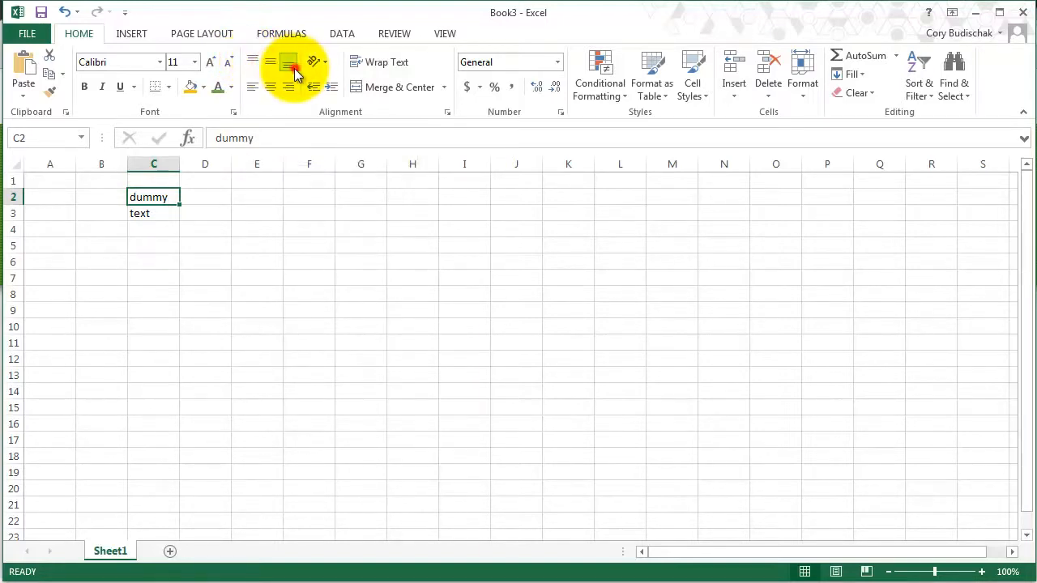
left_click(252, 62)
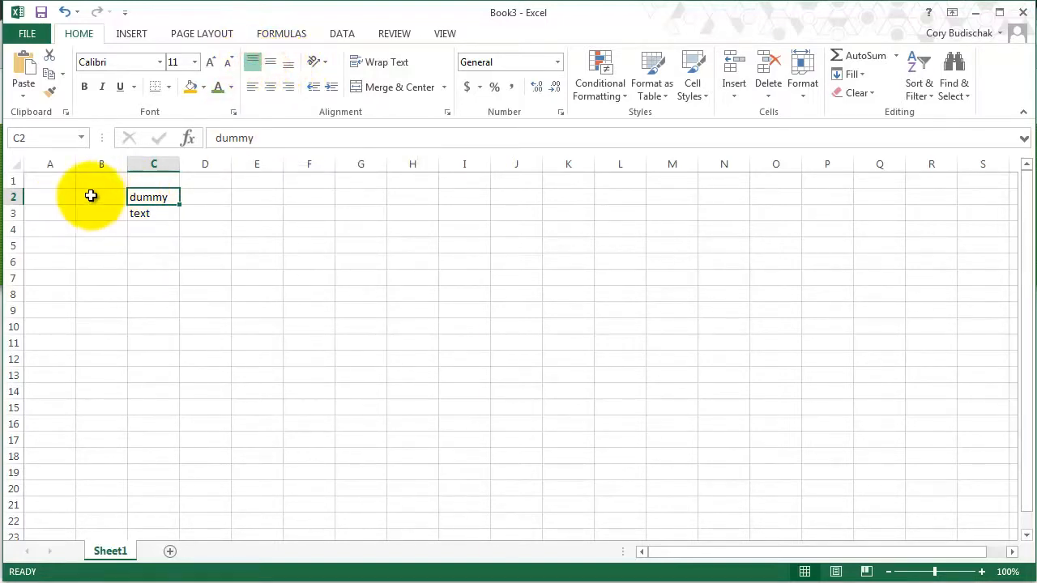
left_click_drag(11, 203, 13, 247)
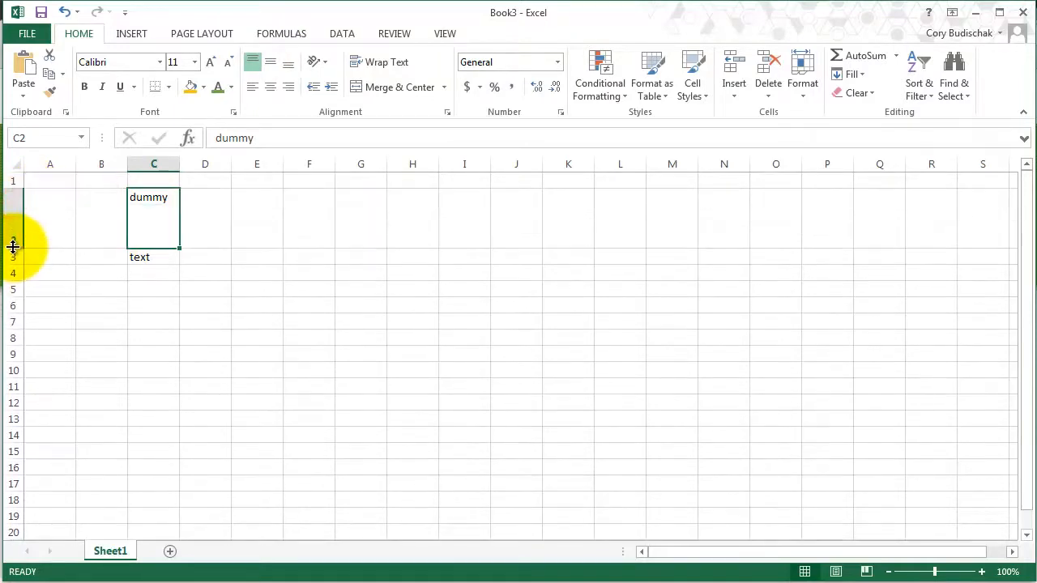
left_click(268, 62)
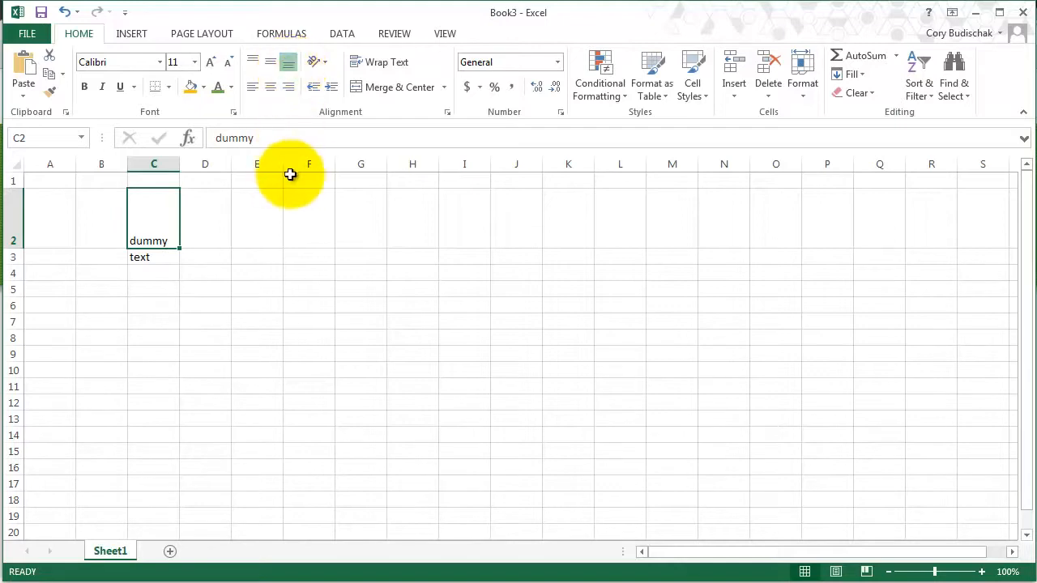
- Cycle cell C2 through left, center and right horizontal alignment, and make column C about twice as wide
left_click(251, 88)
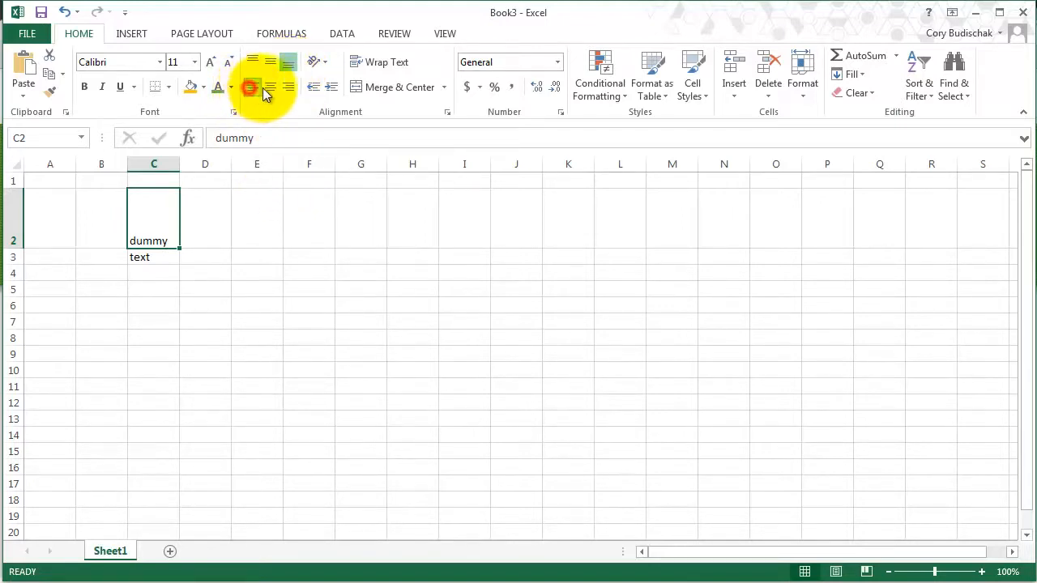
left_click(274, 86)
left_click(288, 87)
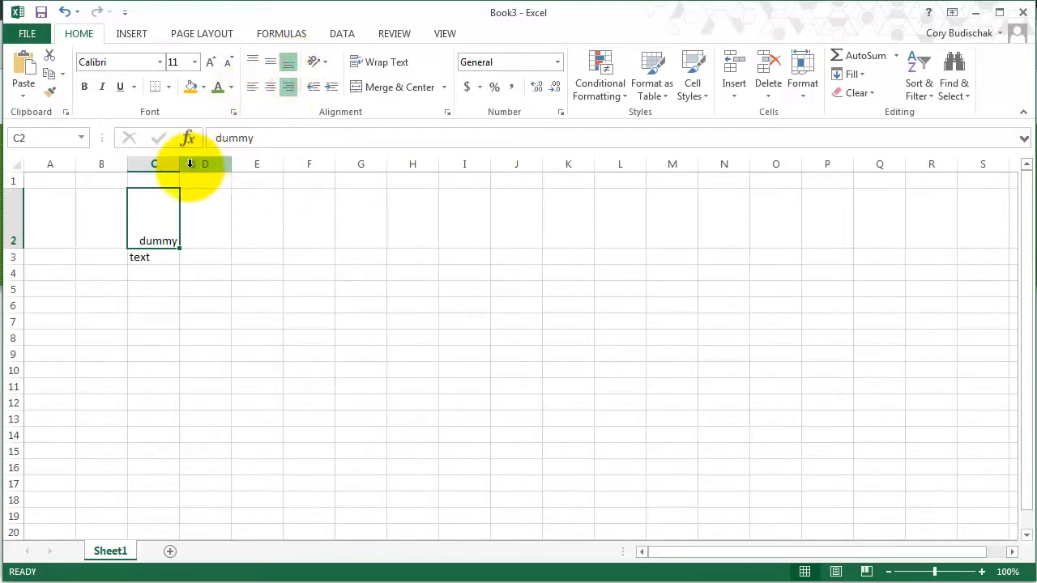
left_click_drag(180, 168, 241, 169)
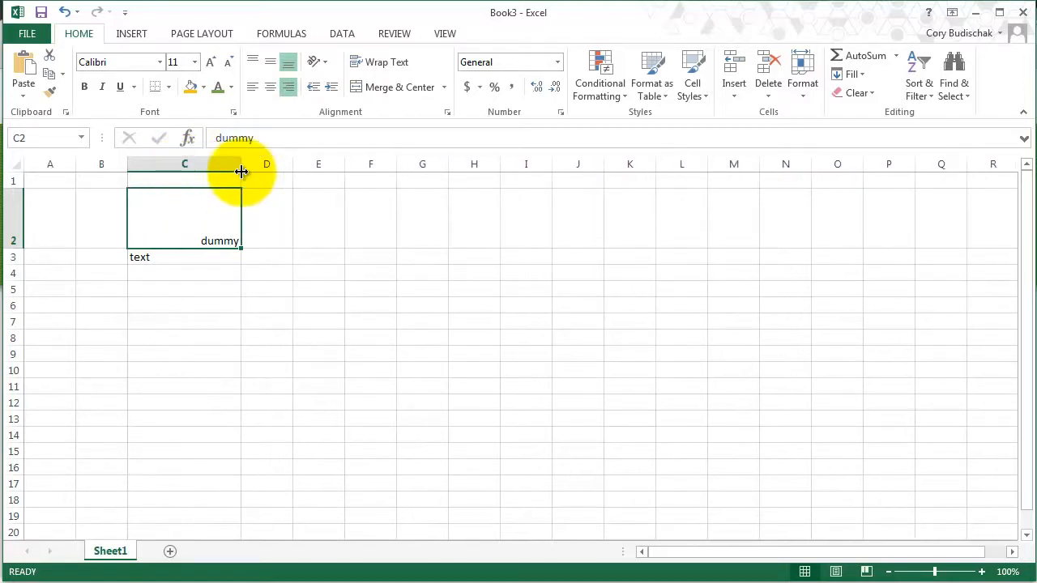
- Center the text in cell C2 both horizontally and vertically
left_click(249, 85)
left_click(273, 86)
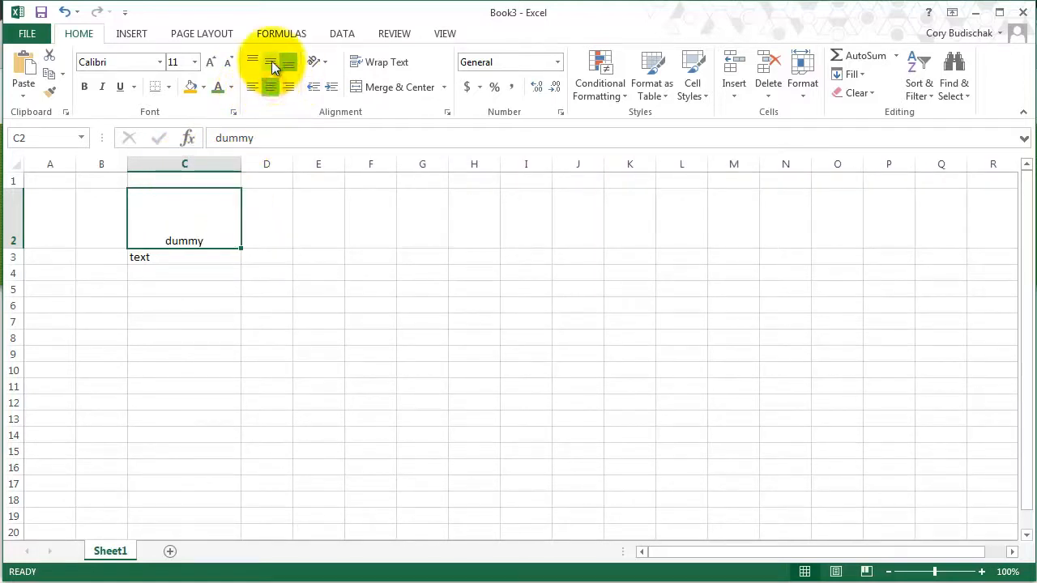
left_click(271, 62)
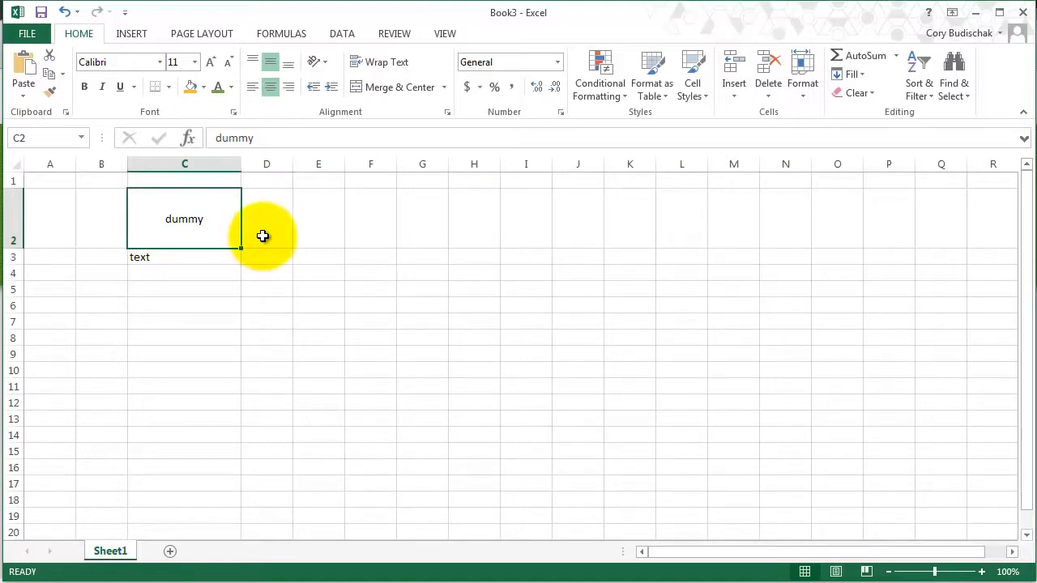
- Try the text orientations Angle Counterclockwise, Angle Clockwise, Vertical Text, Rotate Text Up and Rotate Text Down on C2, ending on Angle Counterclockwise
left_click(323, 66)
left_click(326, 82)
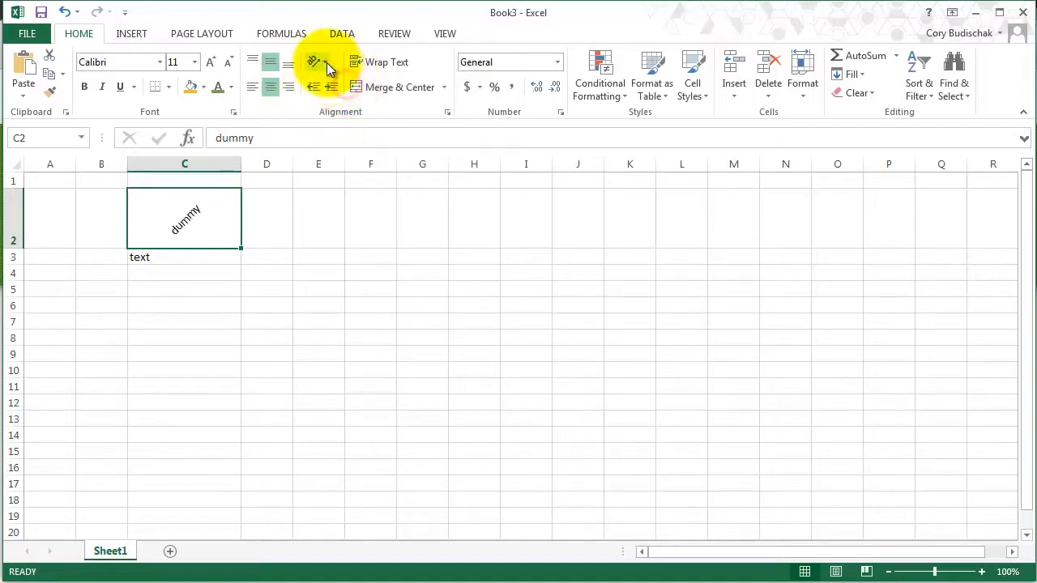
left_click(328, 68)
left_click(331, 101)
left_click(321, 65)
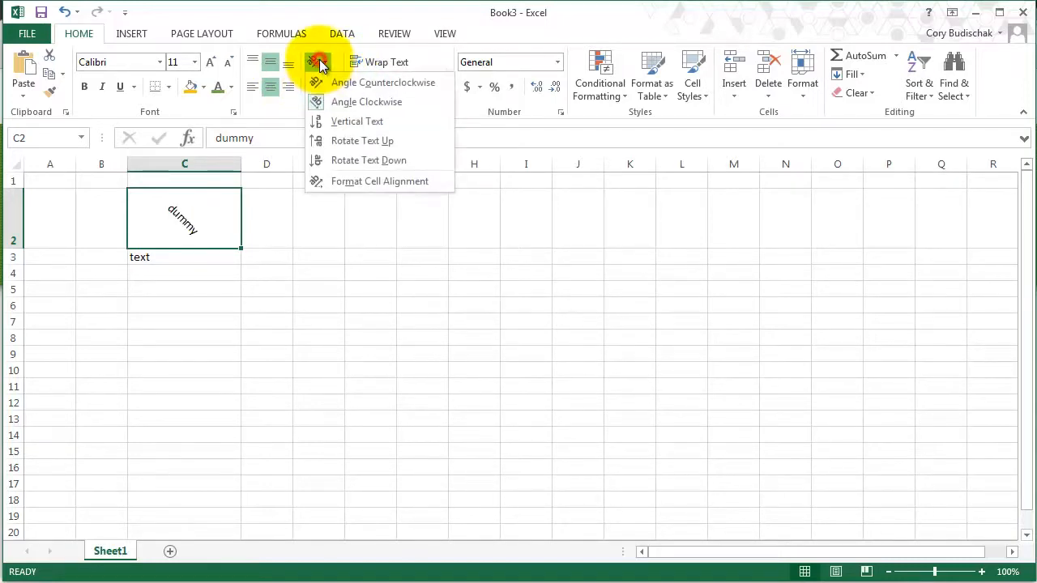
left_click(332, 122)
left_click(315, 60)
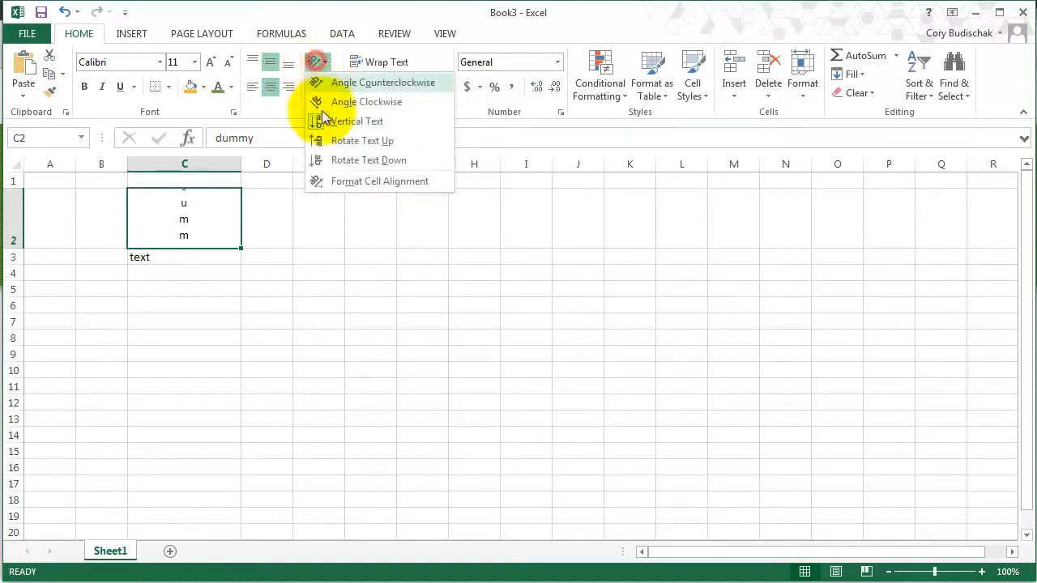
left_click(332, 139)
left_click(315, 61)
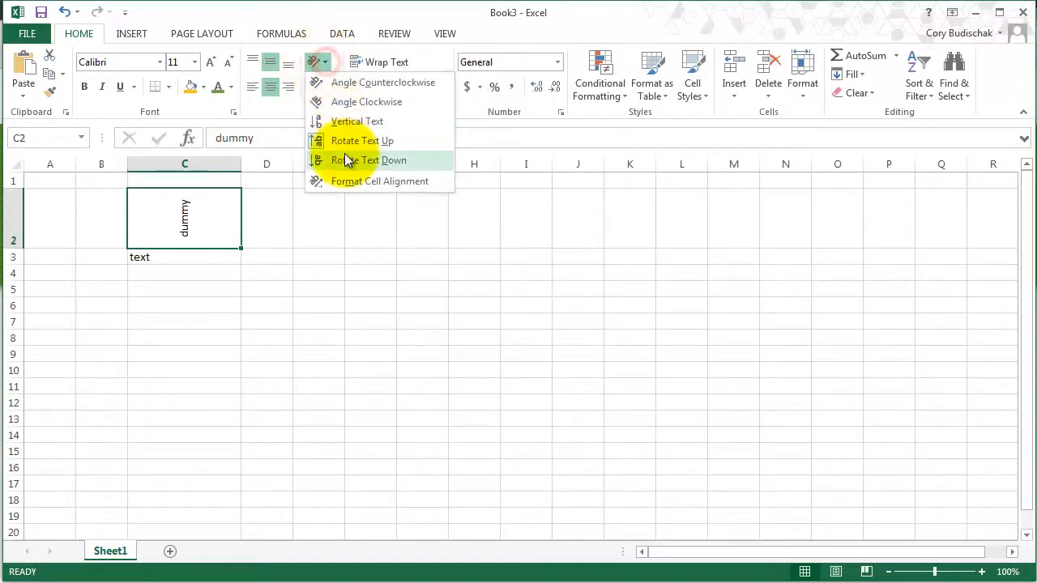
left_click(346, 160)
left_click(315, 62)
left_click(347, 81)
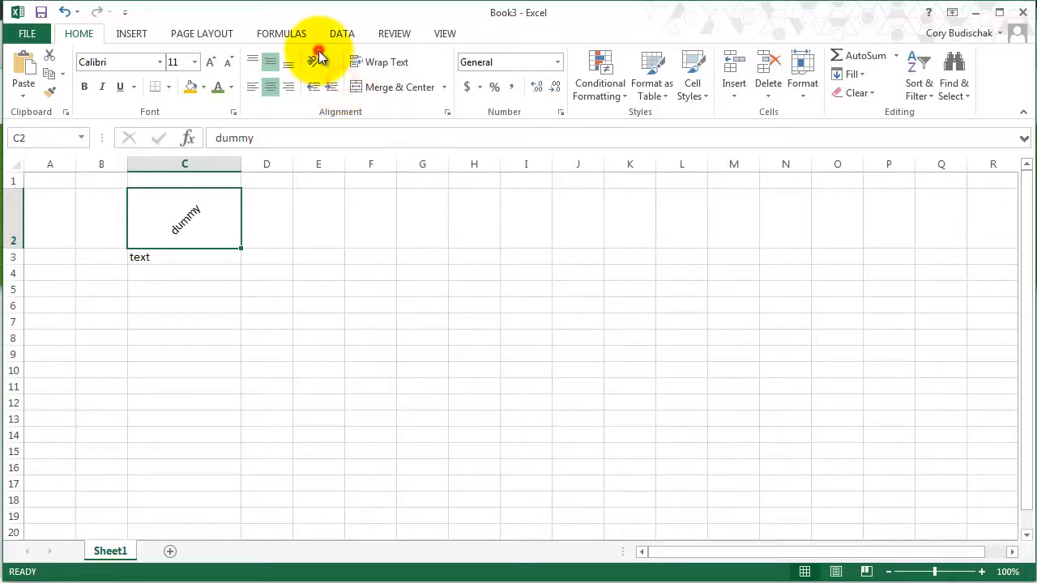
- Return the text in C2 to horizontal by adjusting its orientation degrees in the Format Cells alignment settings
left_click(316, 62)
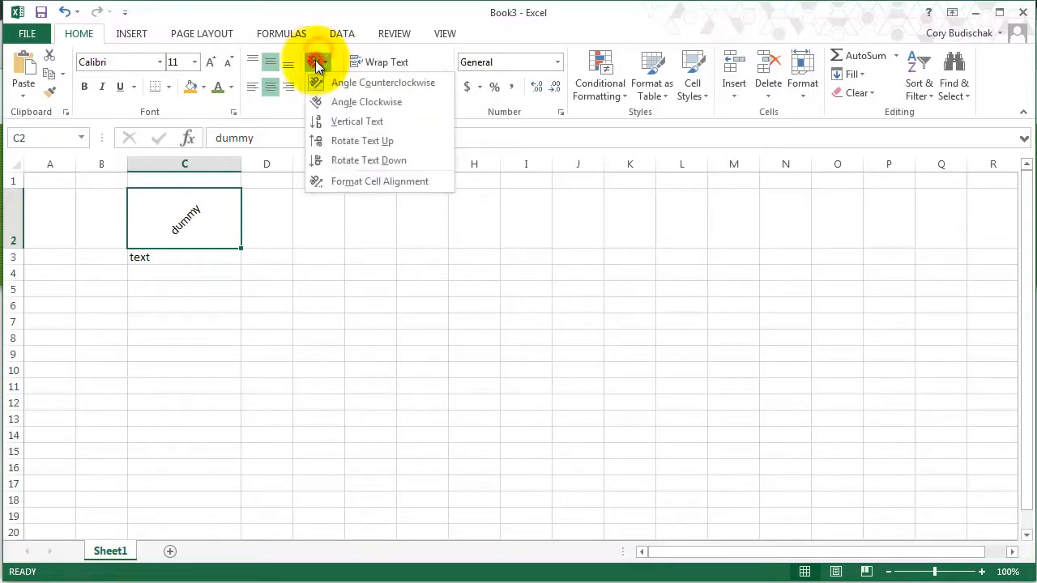
left_click(372, 183)
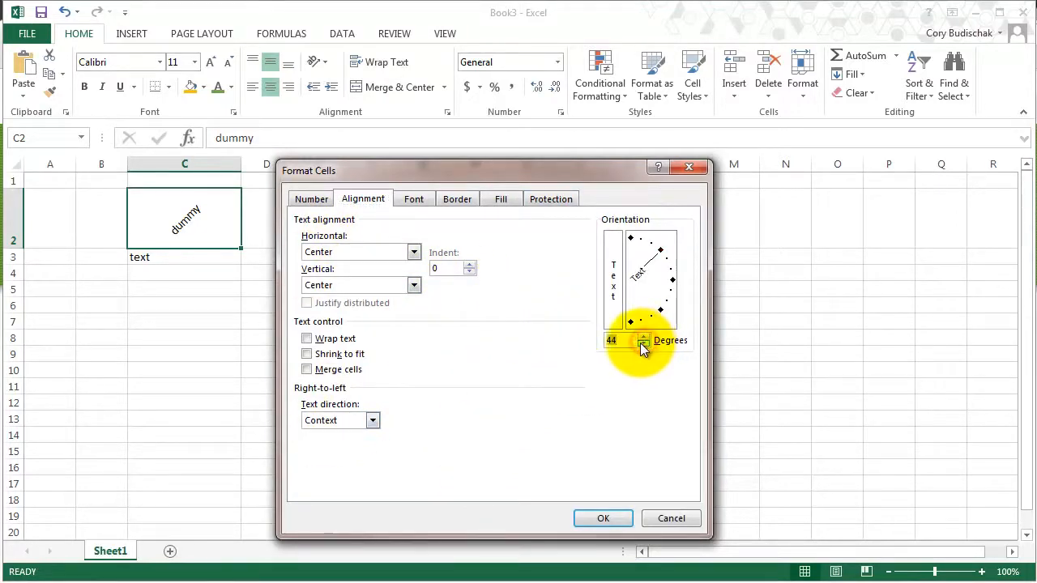
left_click(603, 518)
left_click(250, 229)
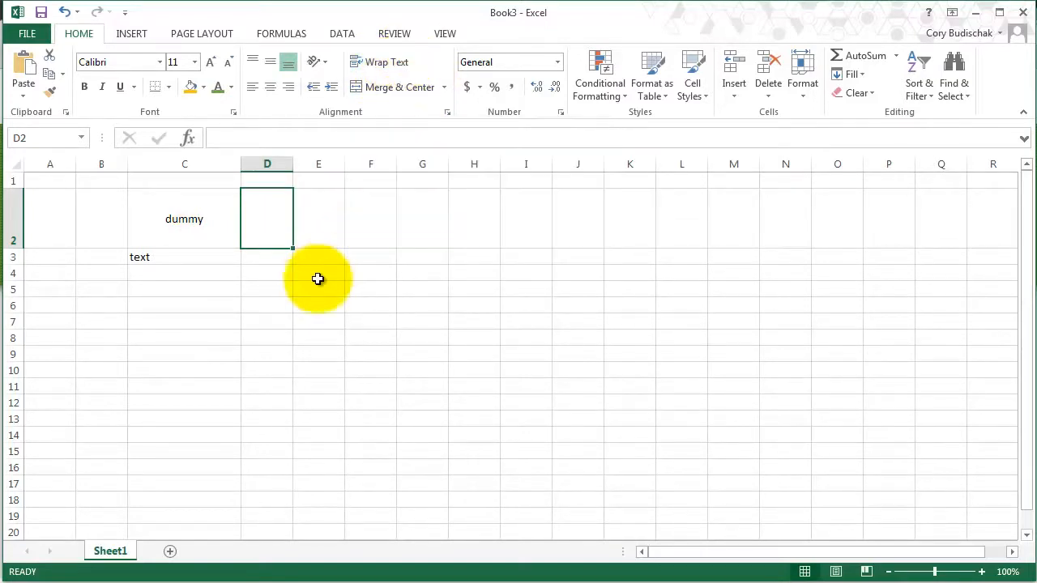
- Enter "this is an example of a long cell" in cell F2
left_click(380, 225)
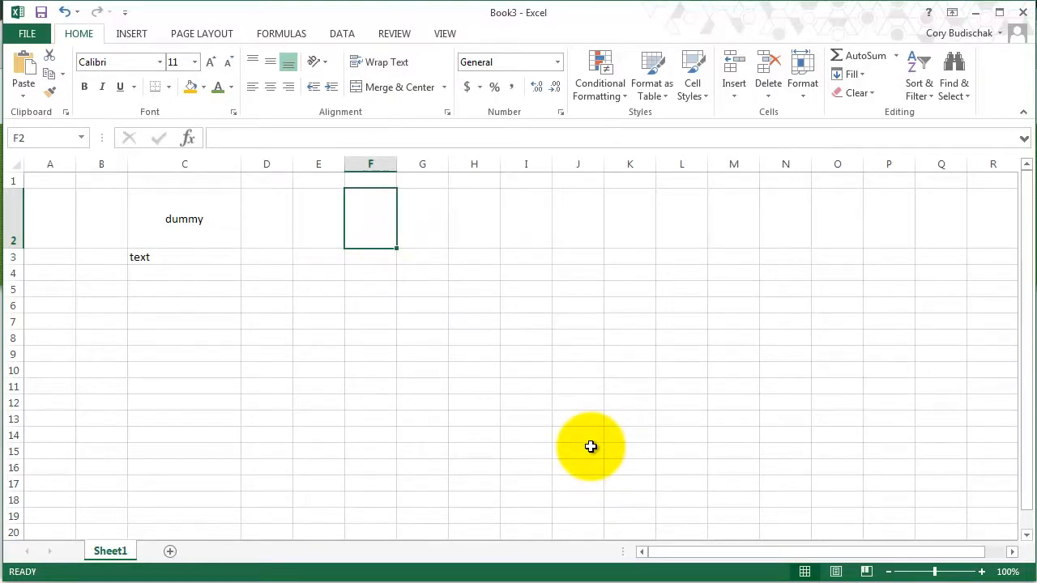
type("this is an example of a long cell")
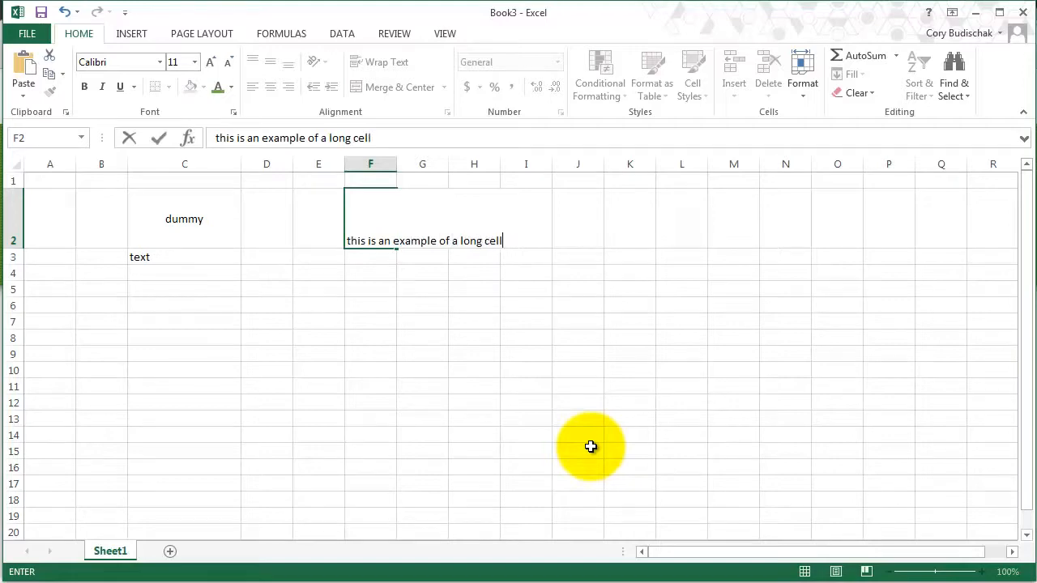
key("Return")
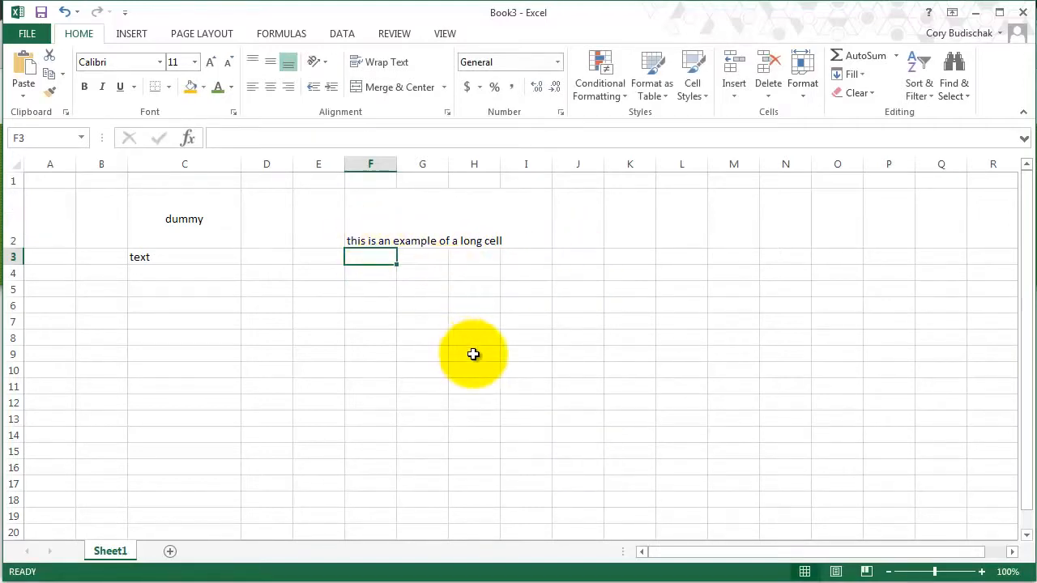
- Enter "example 2" in cell G2
left_click(423, 231)
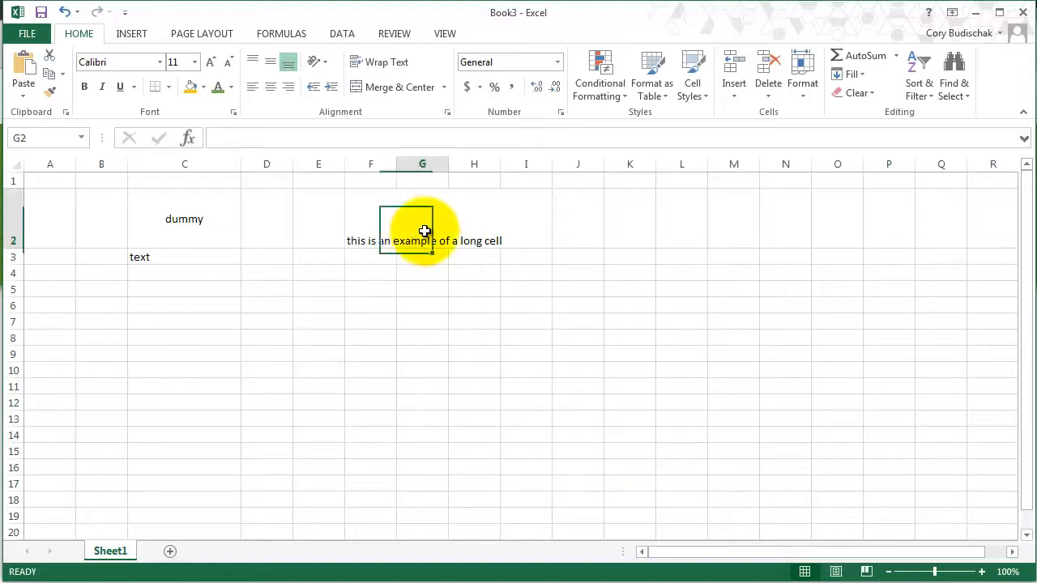
type("example 2")
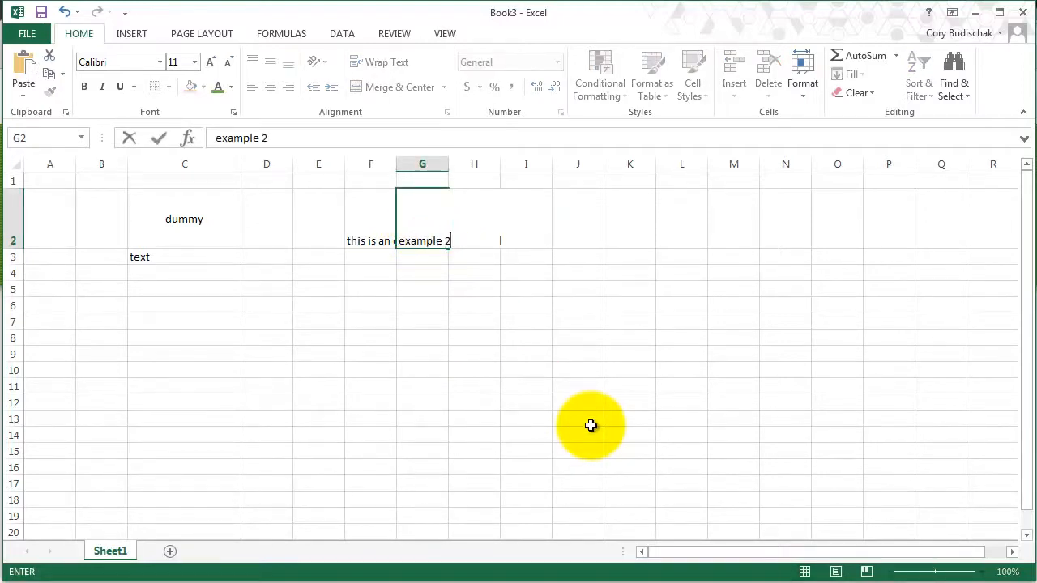
key("Return")
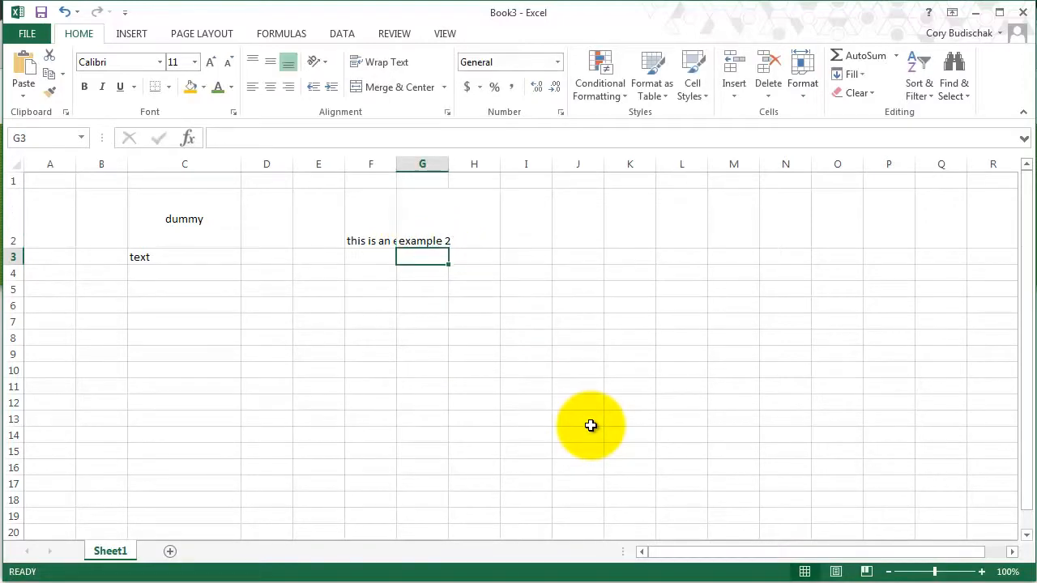
- Wrap the text in cell F2 and make row 2 taller to fit it
left_click(368, 227)
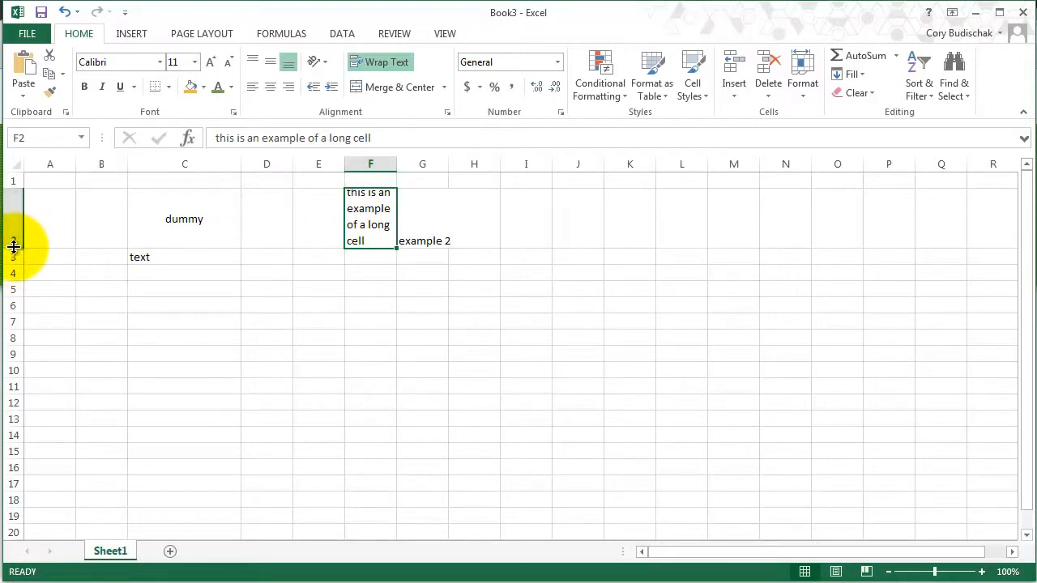
left_click_drag(13, 246, 12, 265)
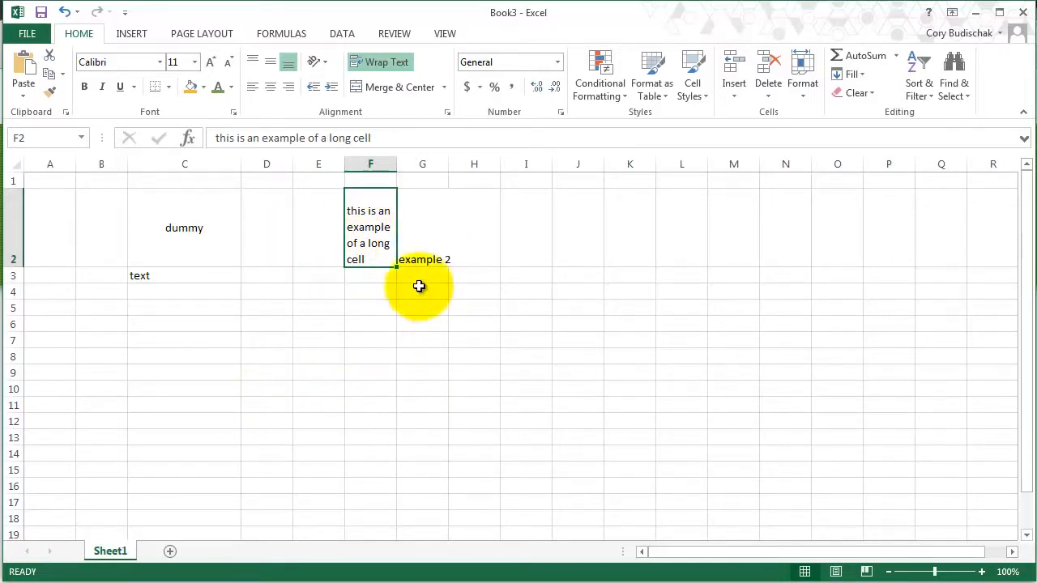
- Undo the row 2 height change, the text wrapping in F2 and the entry in G2
left_click(65, 14)
left_click(65, 13)
left_click(65, 14)
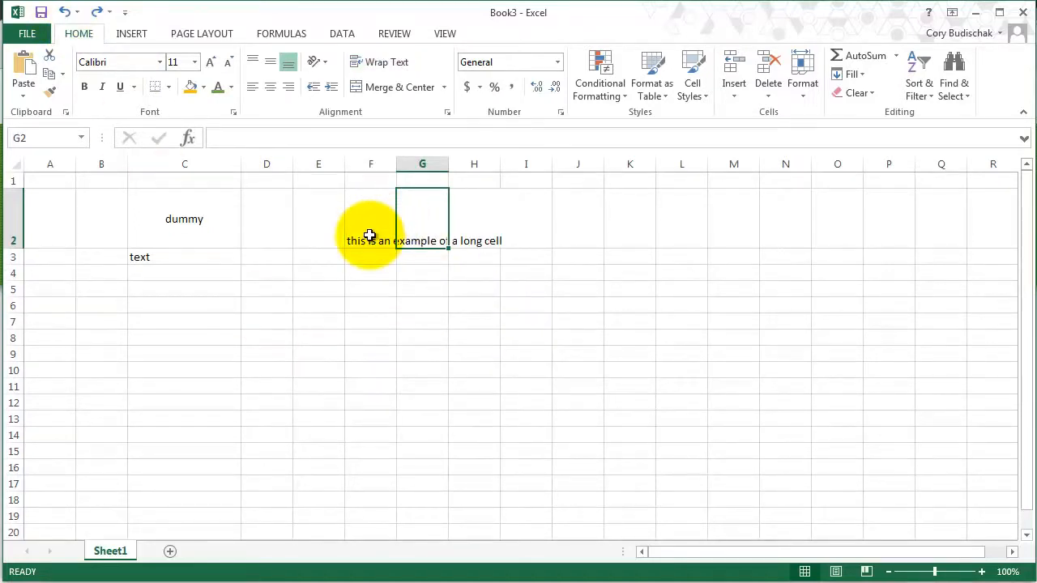
left_click_drag(369, 236, 519, 231)
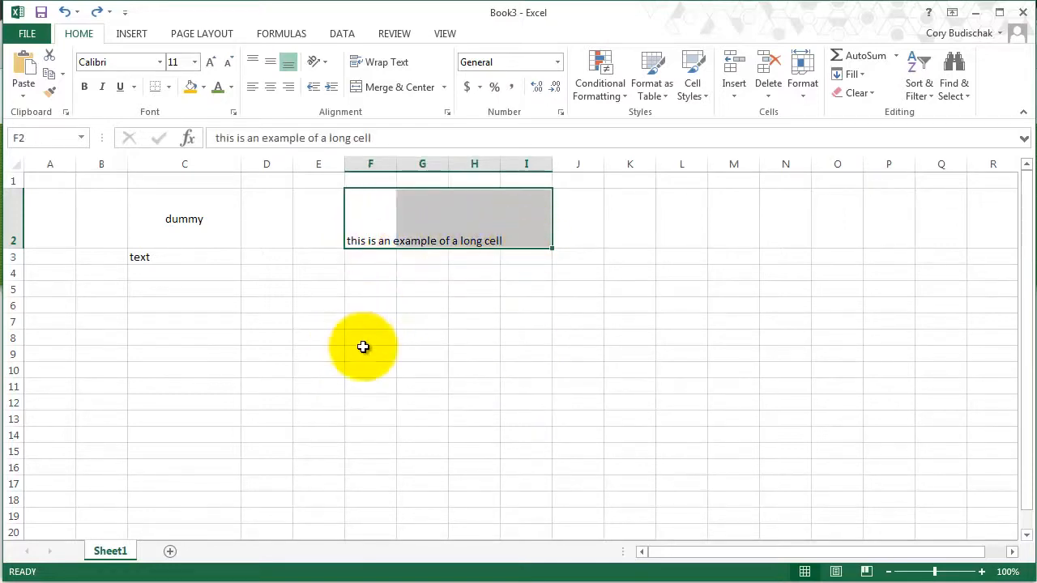
left_click_drag(366, 323, 541, 482)
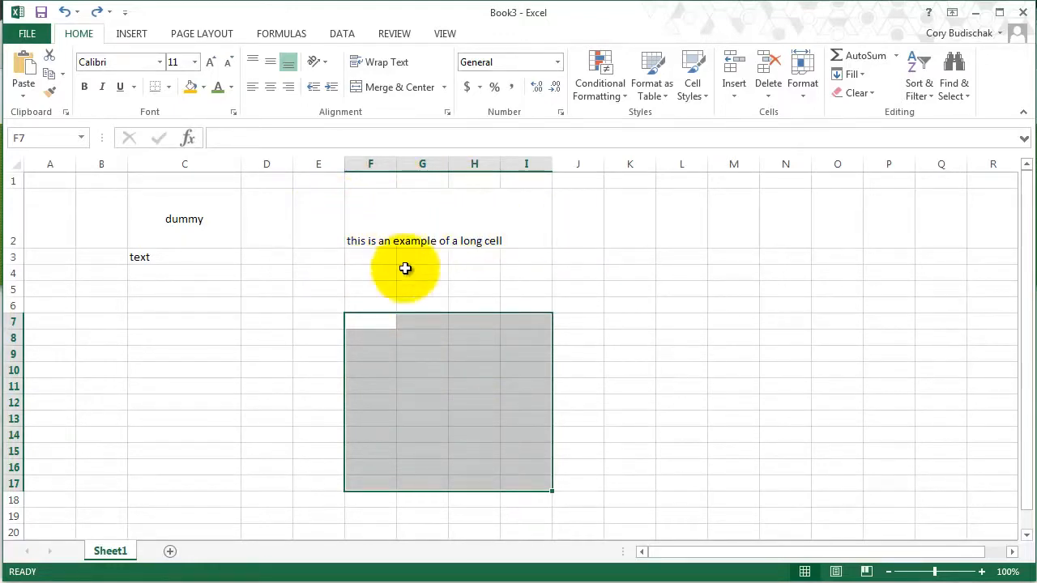
left_click(374, 225)
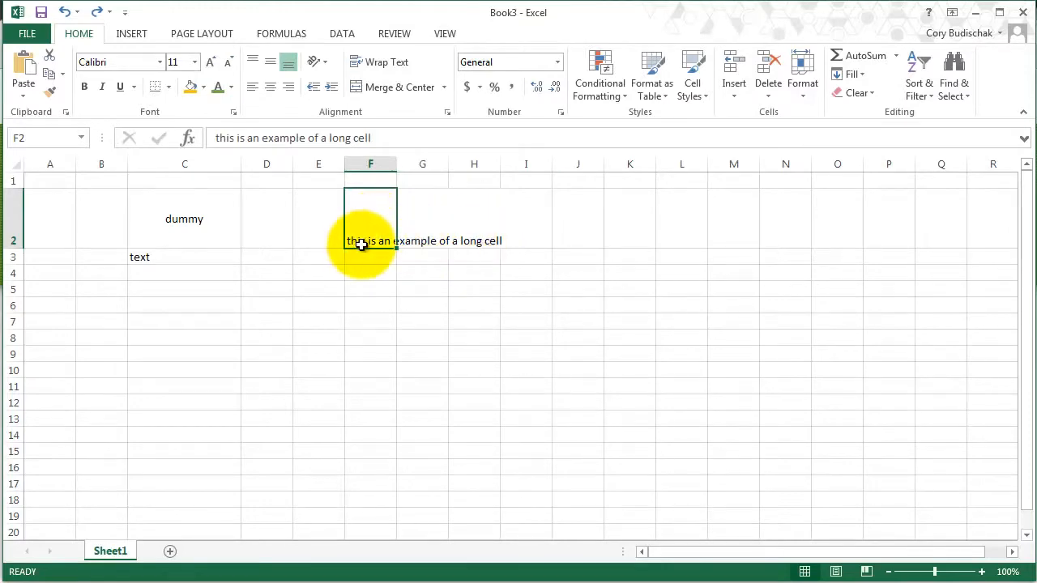
left_click(431, 220)
- Merge and center F2:I2 with middle vertical alignment, and unmerge the range again
left_click_drag(382, 224, 537, 225)
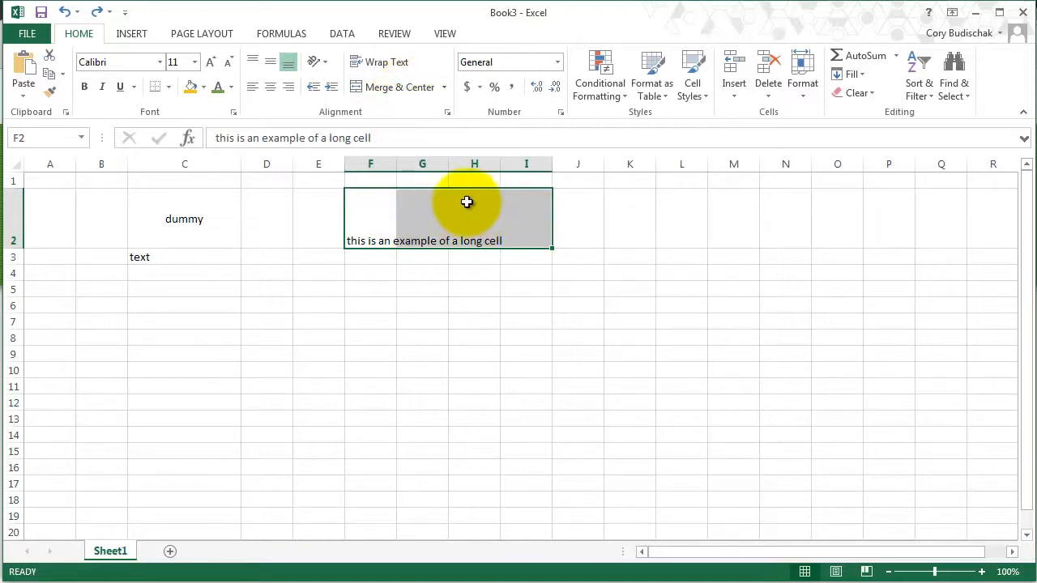
left_click(405, 87)
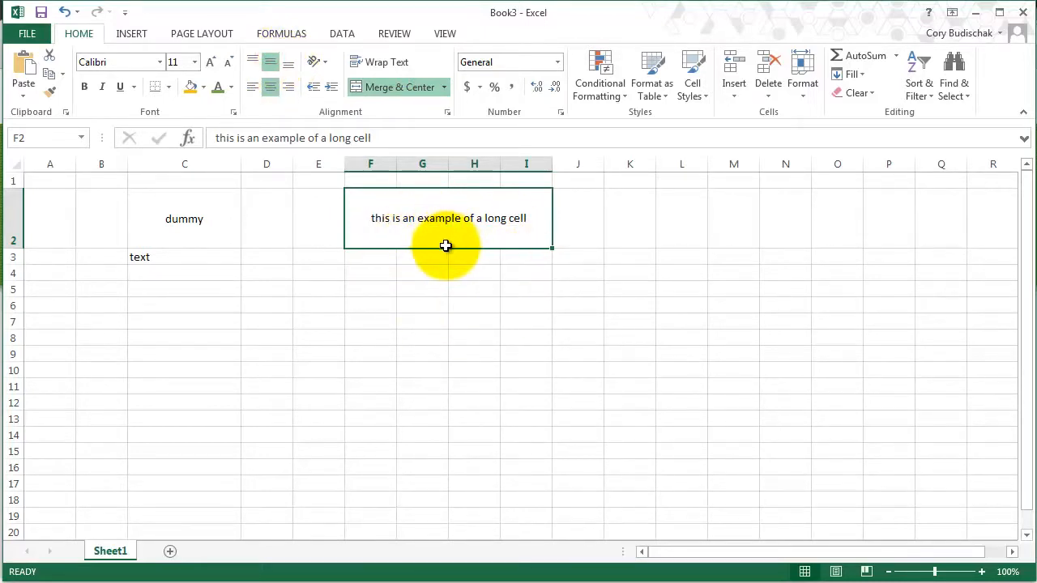
left_click(443, 87)
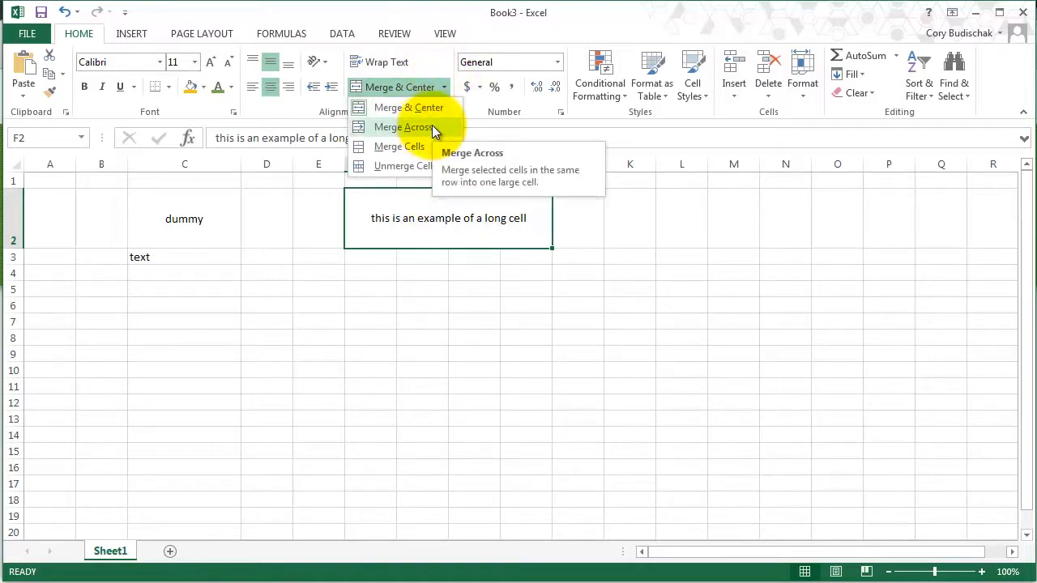
left_click(391, 166)
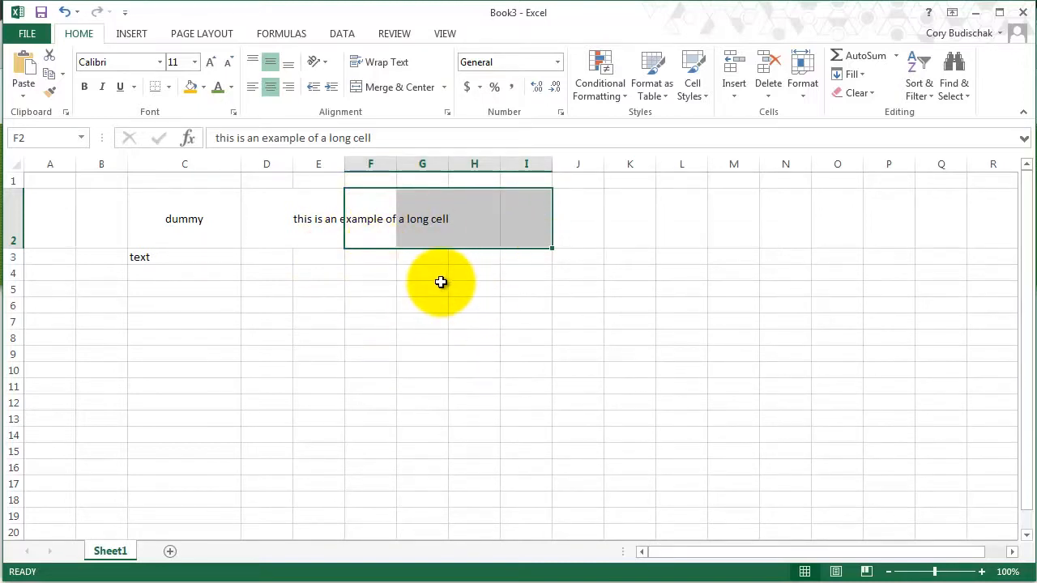
- Open the Format Cells alignment settings for F2:I2 to view the options, and close them without changes
left_click(447, 113)
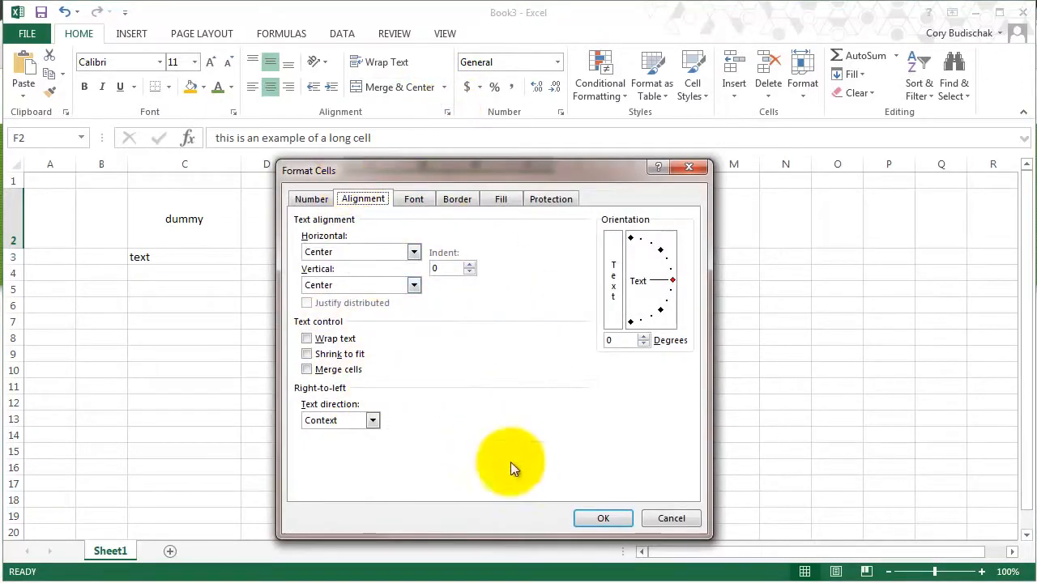
left_click(603, 517)
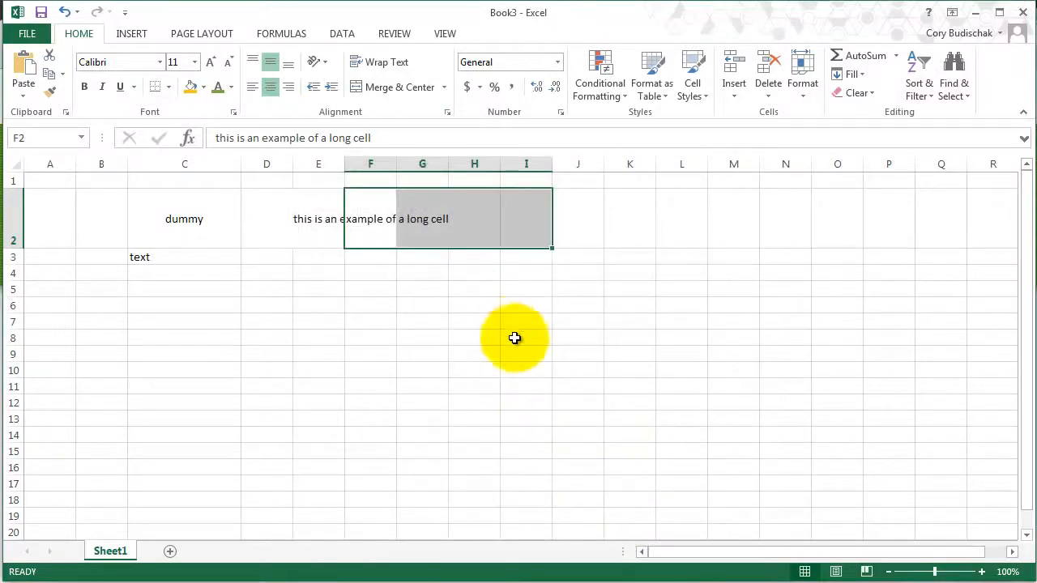